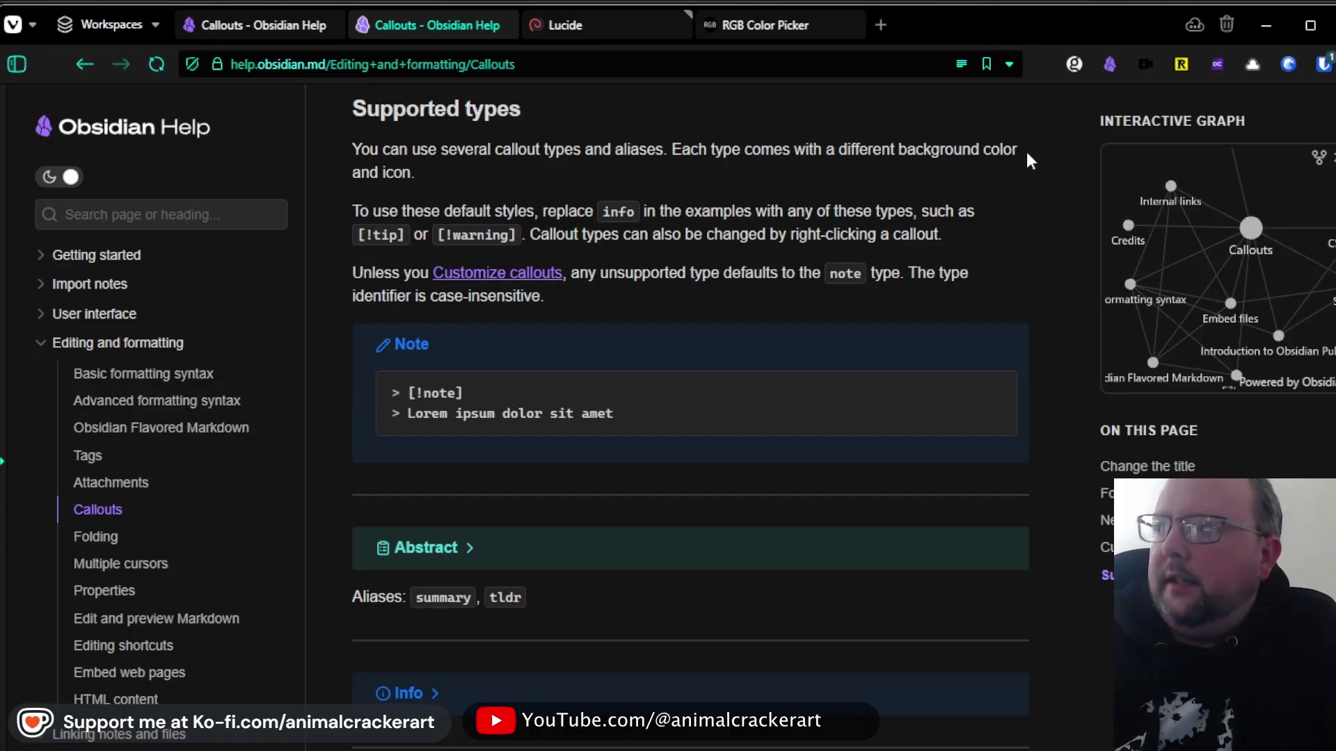
{"action": "scroll", "coordinate": [837, 224], "scroll_direction": "down", "scroll_amount": 1}
{"action": "mouse_move", "coordinate": [998, 337]}
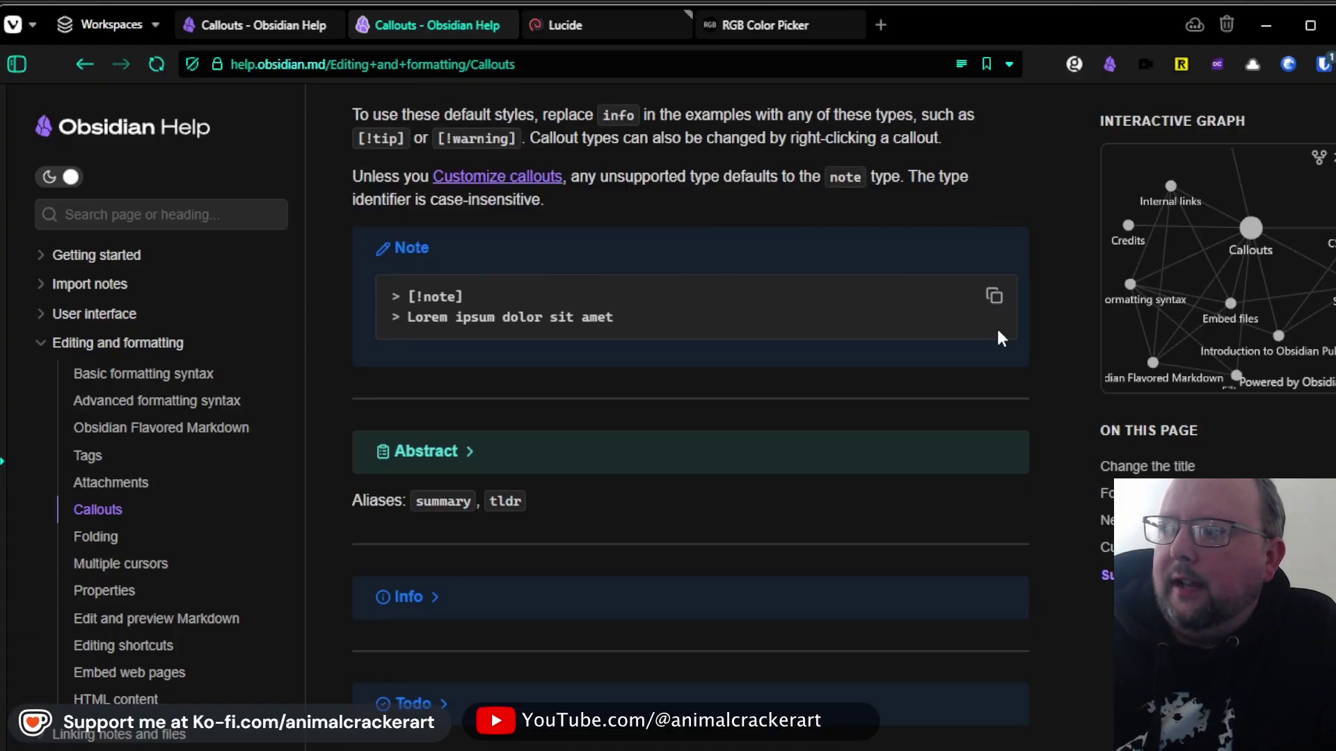
Step: Expand the Abstract and Todo callout examples to reveal their markdown
{"action": "left_click", "coordinate": [471, 452]}
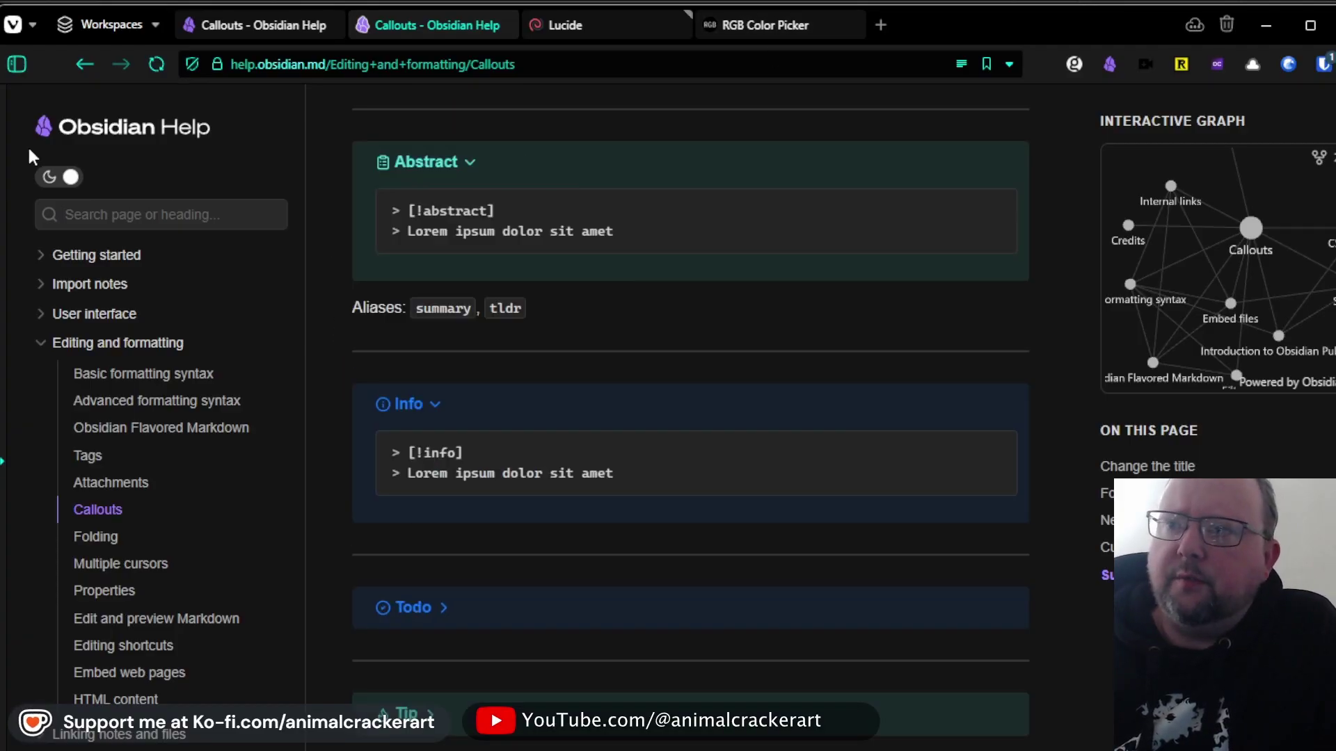
{"action": "scroll", "coordinate": [540, 501], "scroll_direction": "down", "scroll_amount": 1}
{"action": "left_click", "coordinate": [432, 519]}
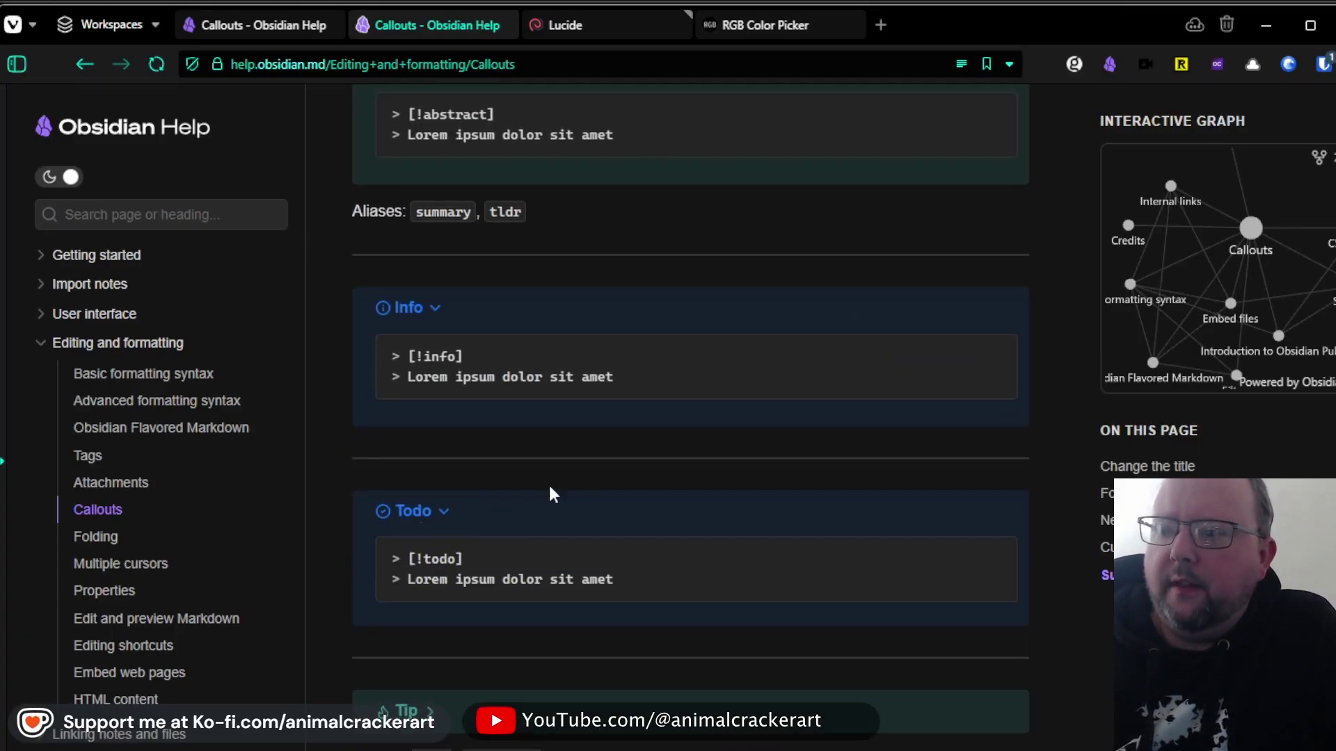
{"action": "scroll", "coordinate": [799, 413], "scroll_direction": "down", "scroll_amount": 1}
{"action": "scroll", "coordinate": [799, 405], "scroll_direction": "up", "scroll_amount": 1}
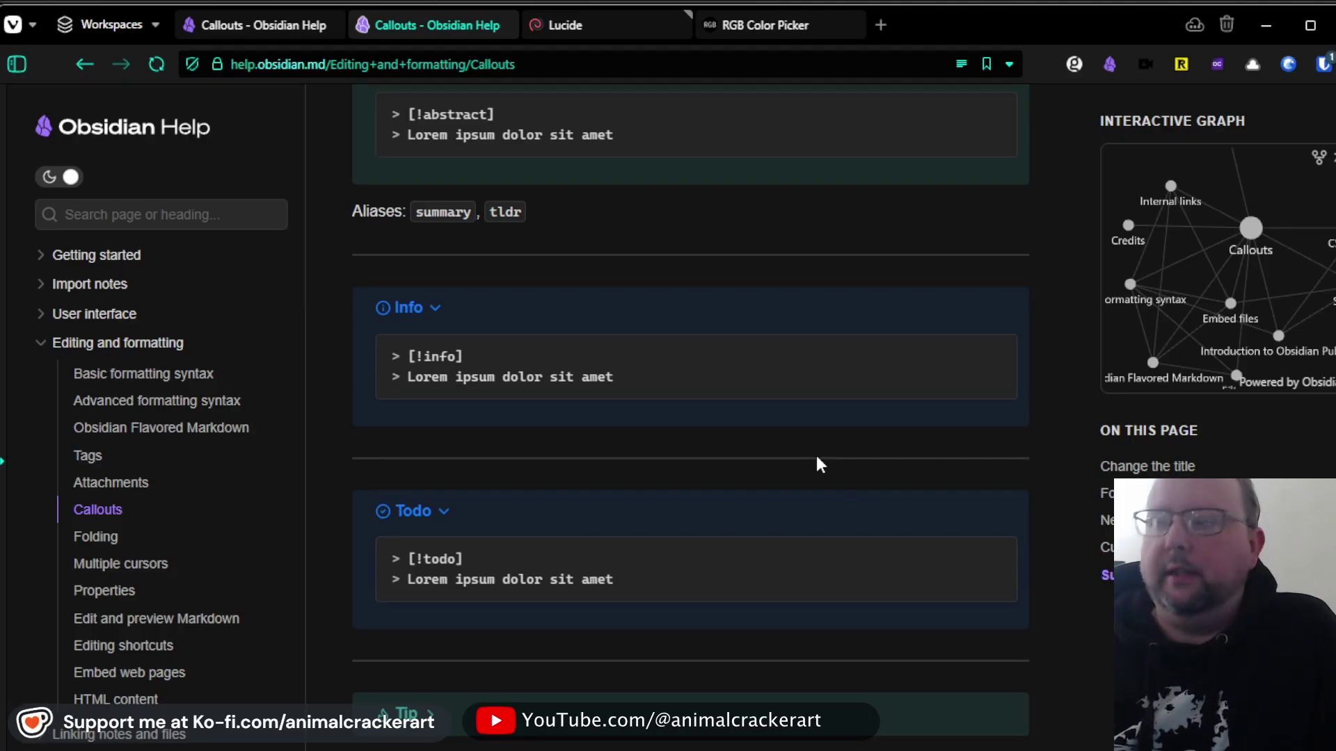
{"action": "scroll", "coordinate": [992, 254], "scroll_direction": "down", "scroll_amount": 2}
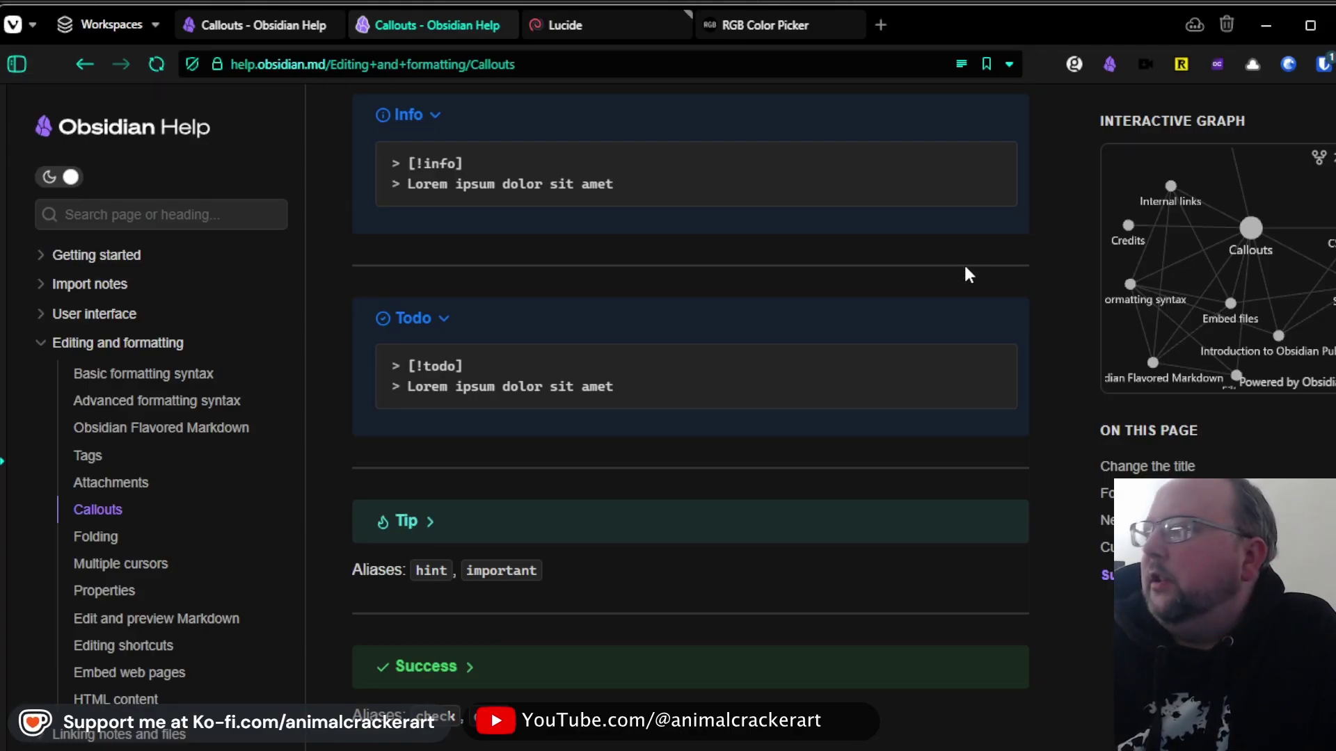
{"action": "scroll", "coordinate": [961, 266], "scroll_direction": "down", "scroll_amount": 2}
{"action": "scroll", "coordinate": [961, 265], "scroll_direction": "down", "scroll_amount": 1}
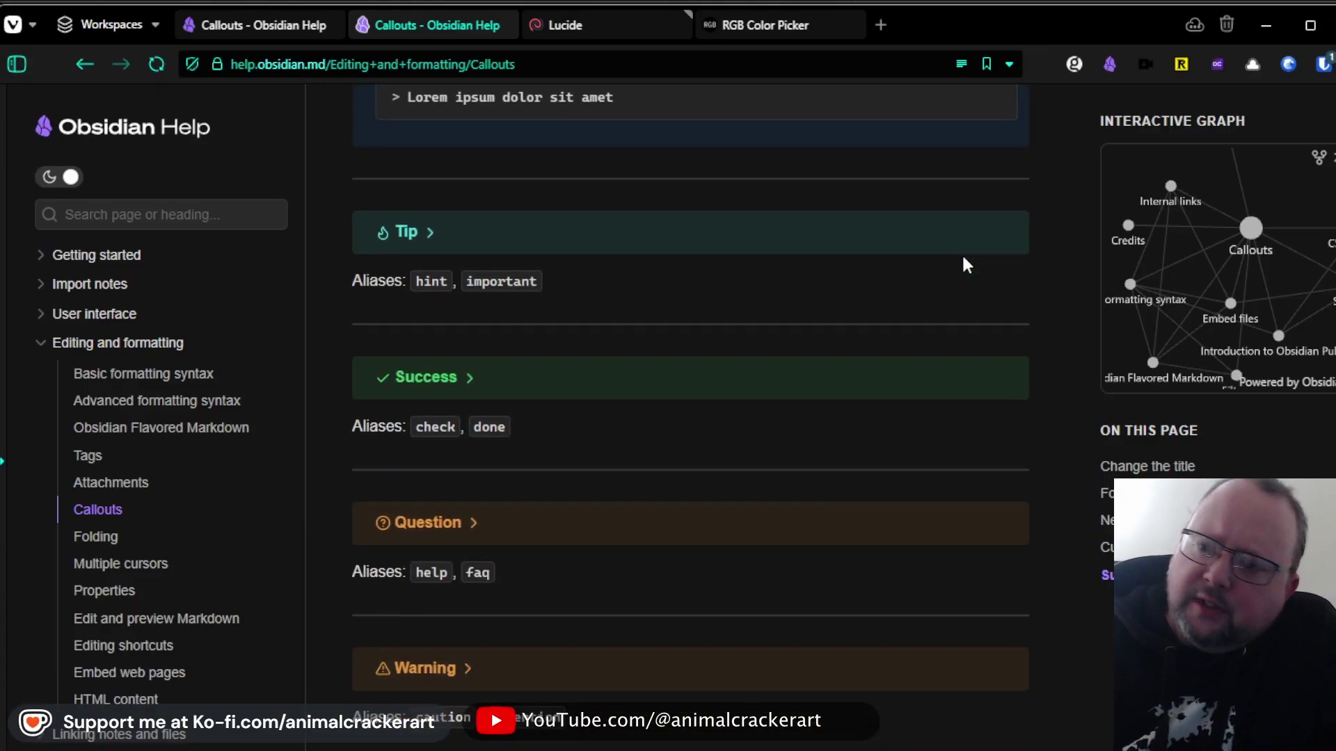
{"action": "scroll", "coordinate": [961, 266], "scroll_direction": "down", "scroll_amount": 1}
{"action": "scroll", "coordinate": [963, 265], "scroll_direction": "down", "scroll_amount": 1}
{"action": "scroll", "coordinate": [963, 265], "scroll_direction": "down", "scroll_amount": 1}
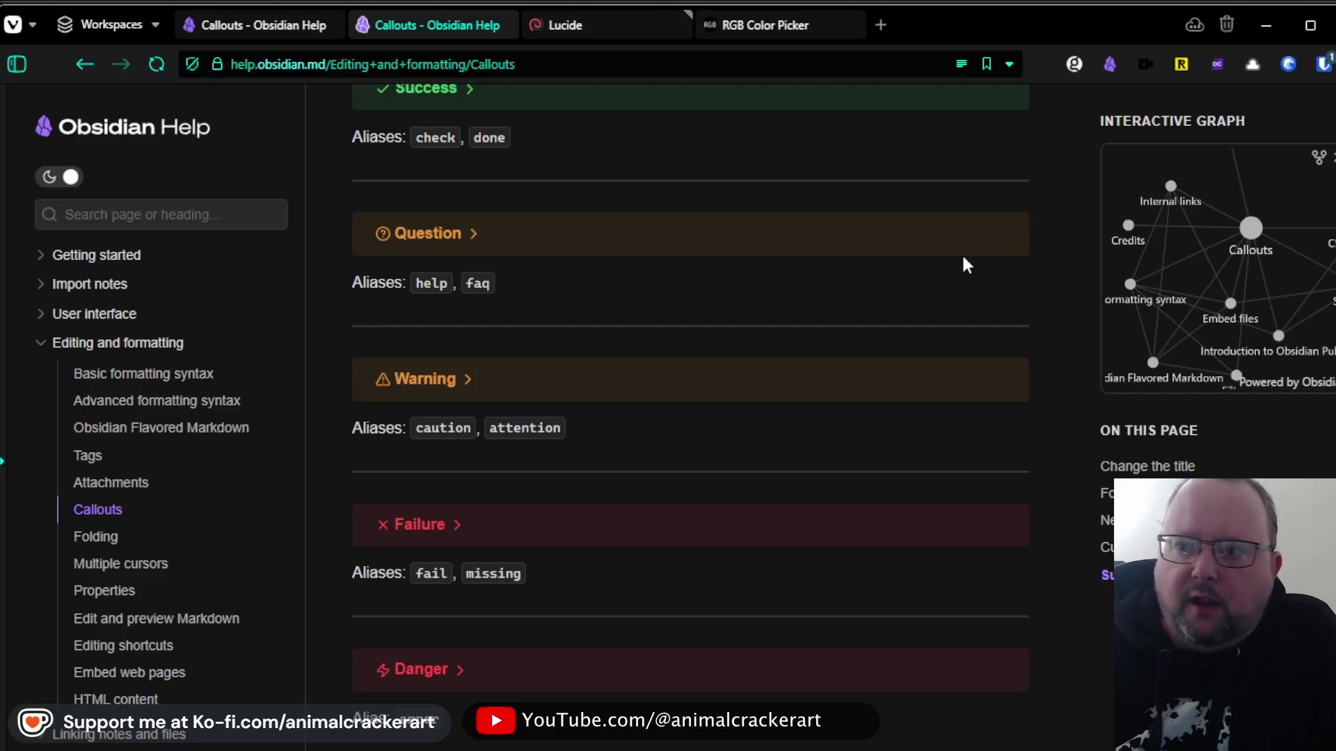
Step: Expand the Question callout example to reveal its markdown
{"action": "left_click", "coordinate": [569, 242]}
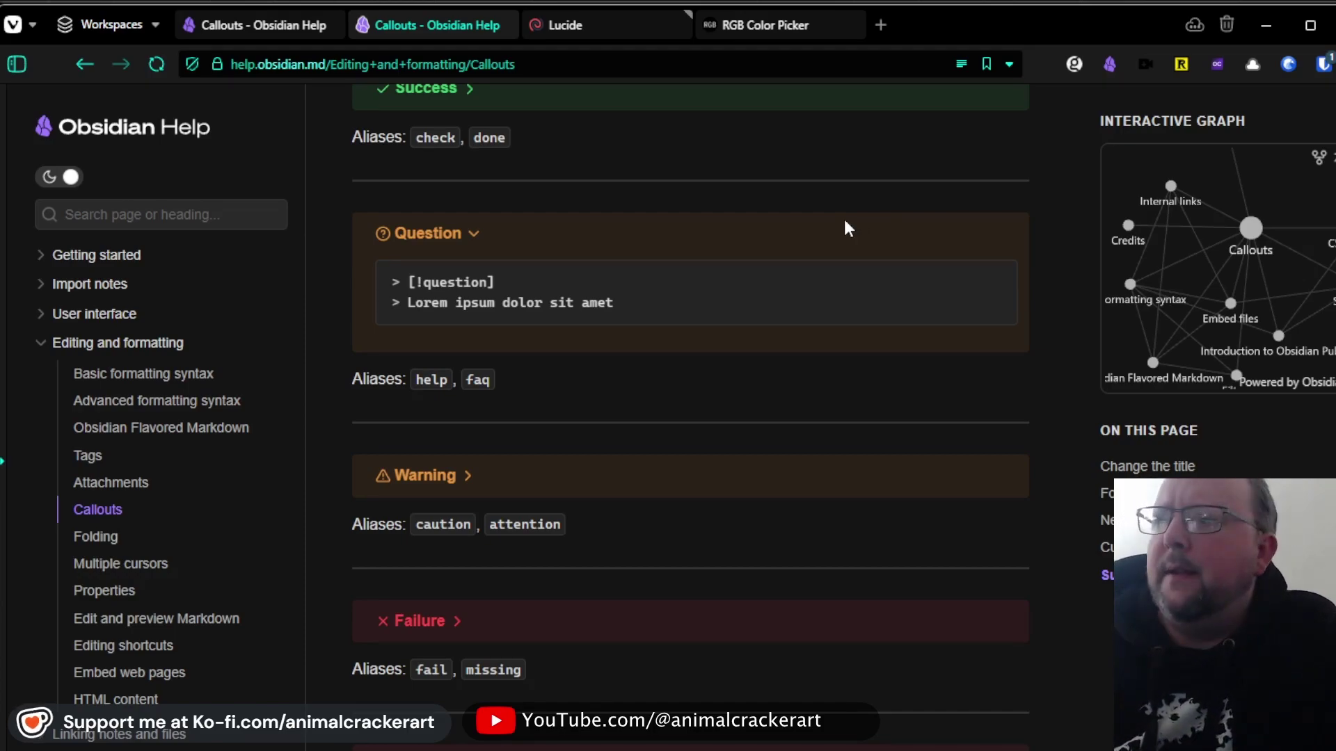
{"action": "scroll", "coordinate": [631, 334], "scroll_direction": "down", "scroll_amount": 1}
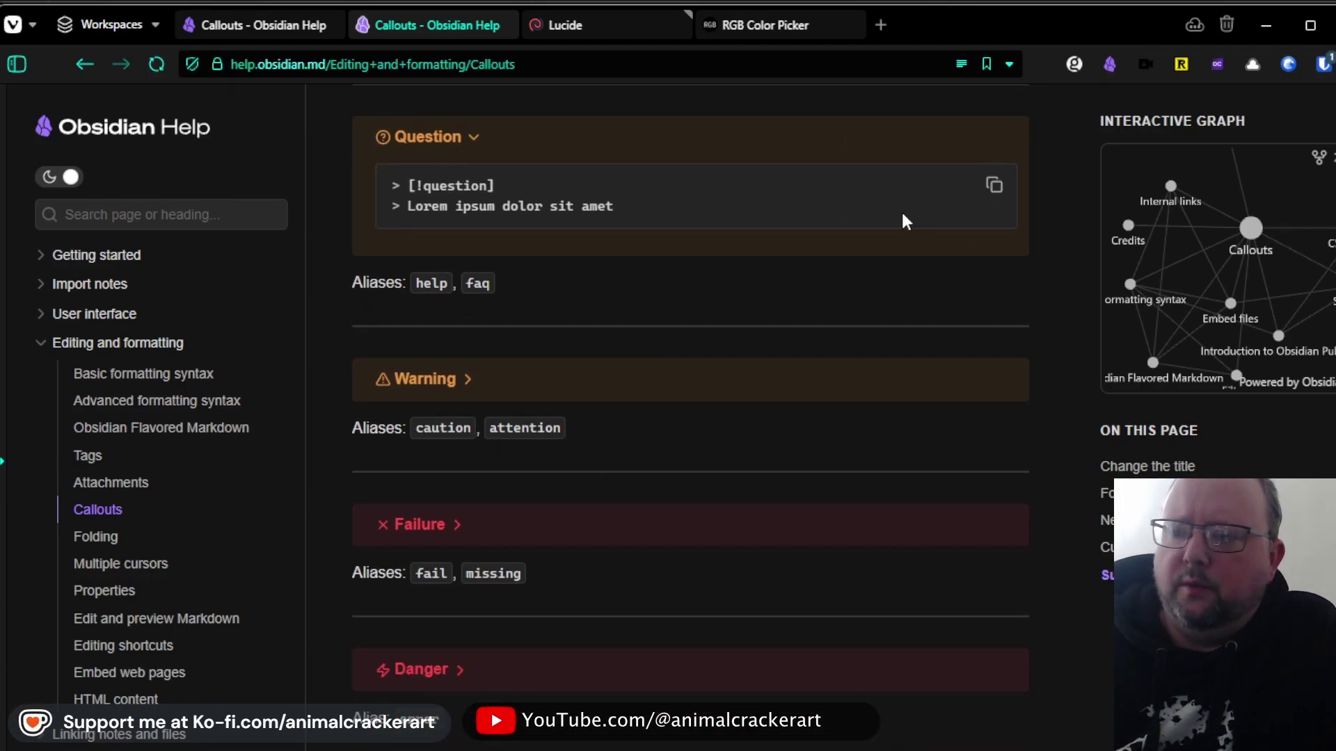
{"action": "scroll", "coordinate": [668, 277], "scroll_direction": "down", "scroll_amount": 3}
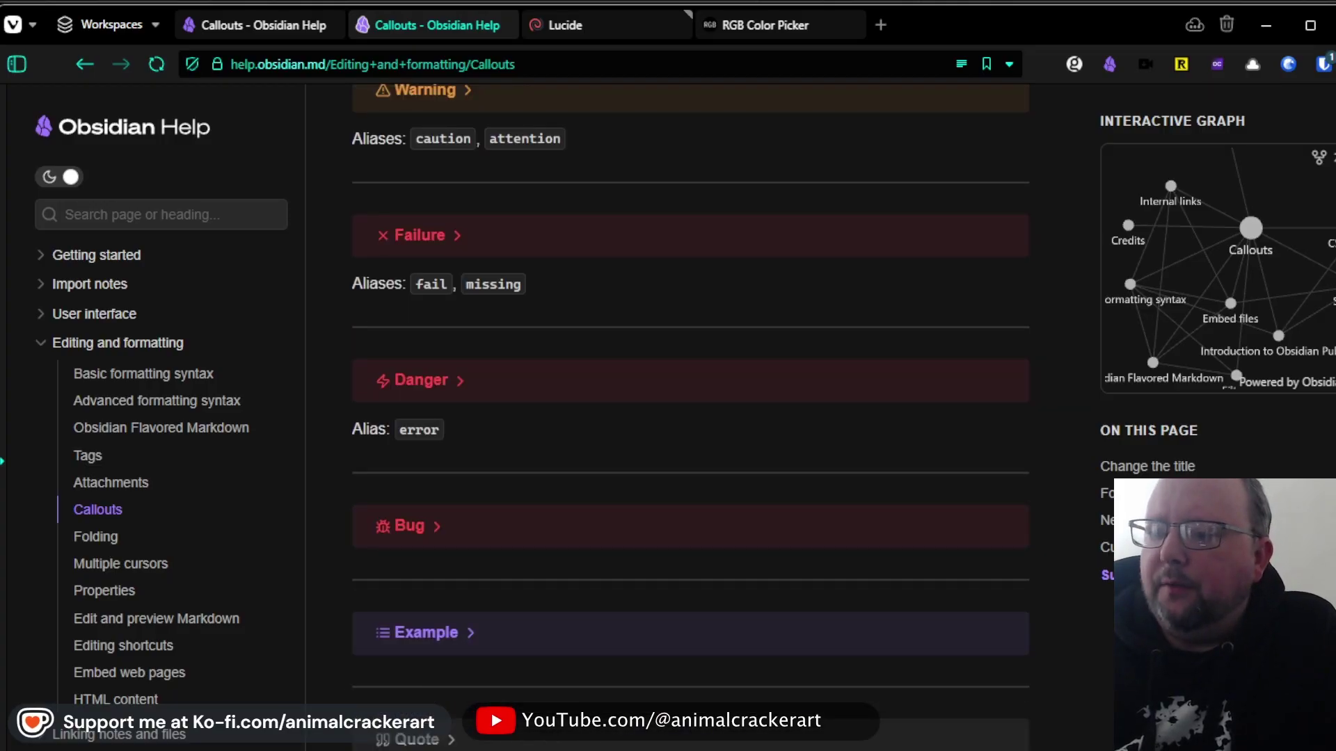
{"action": "scroll", "coordinate": [723, 690], "scroll_direction": "up", "scroll_amount": 2}
{"action": "scroll", "coordinate": [758, 685], "scroll_direction": "up", "scroll_amount": 2}
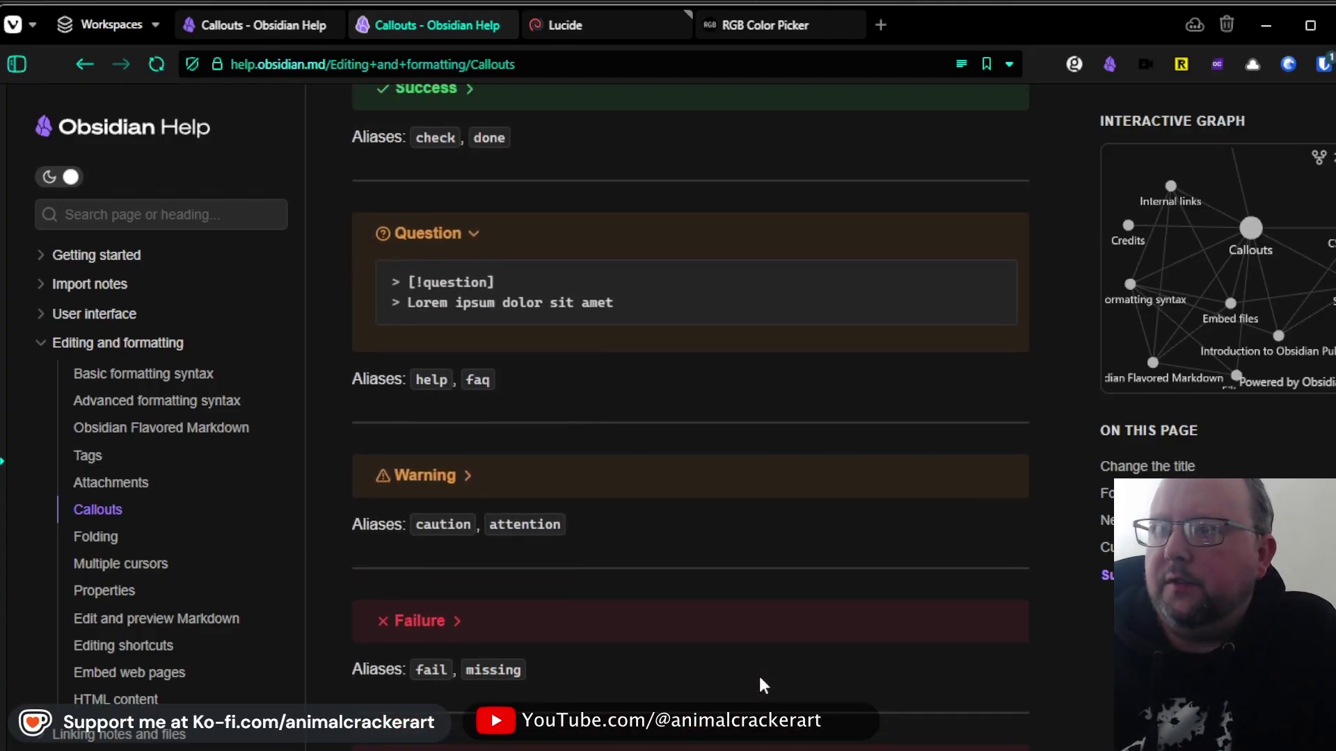
{"action": "scroll", "coordinate": [758, 673], "scroll_direction": "up", "scroll_amount": 1}
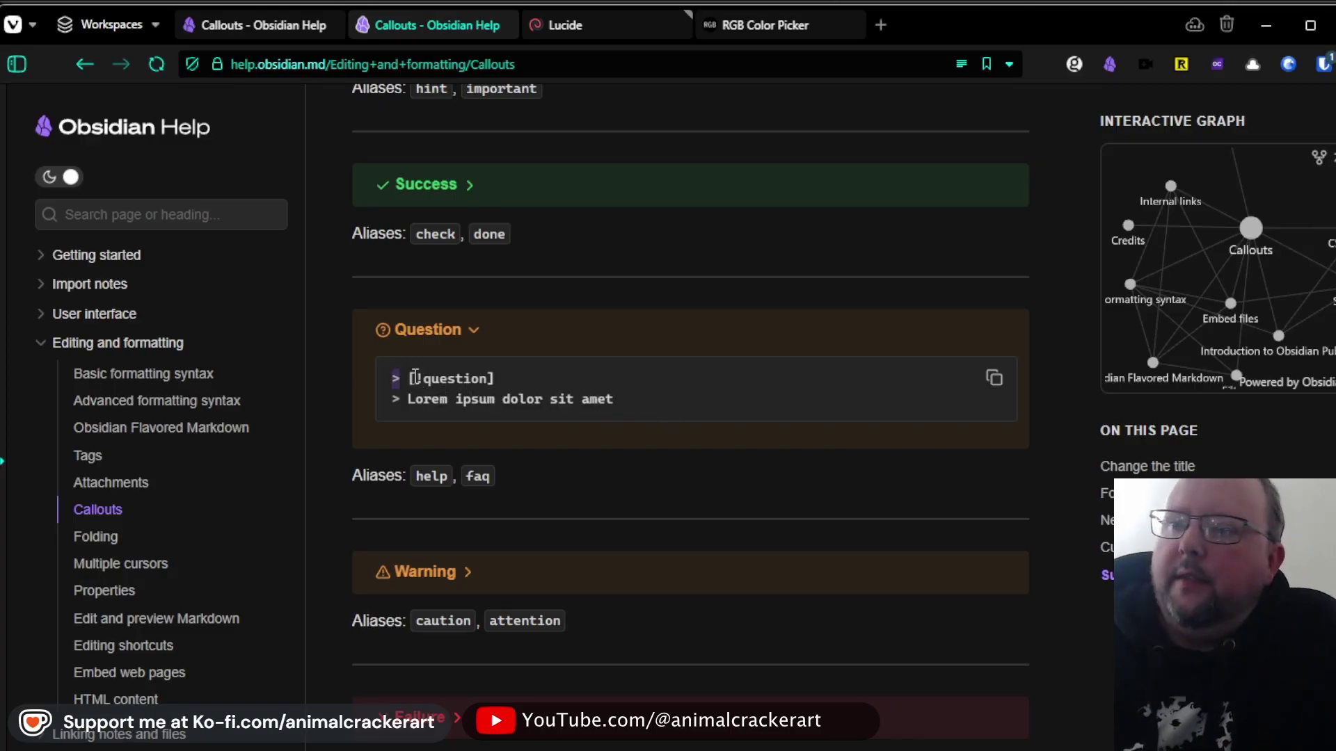
{"action": "left_click_drag", "start_coordinate": [407, 379], "coordinate": [507, 380]}
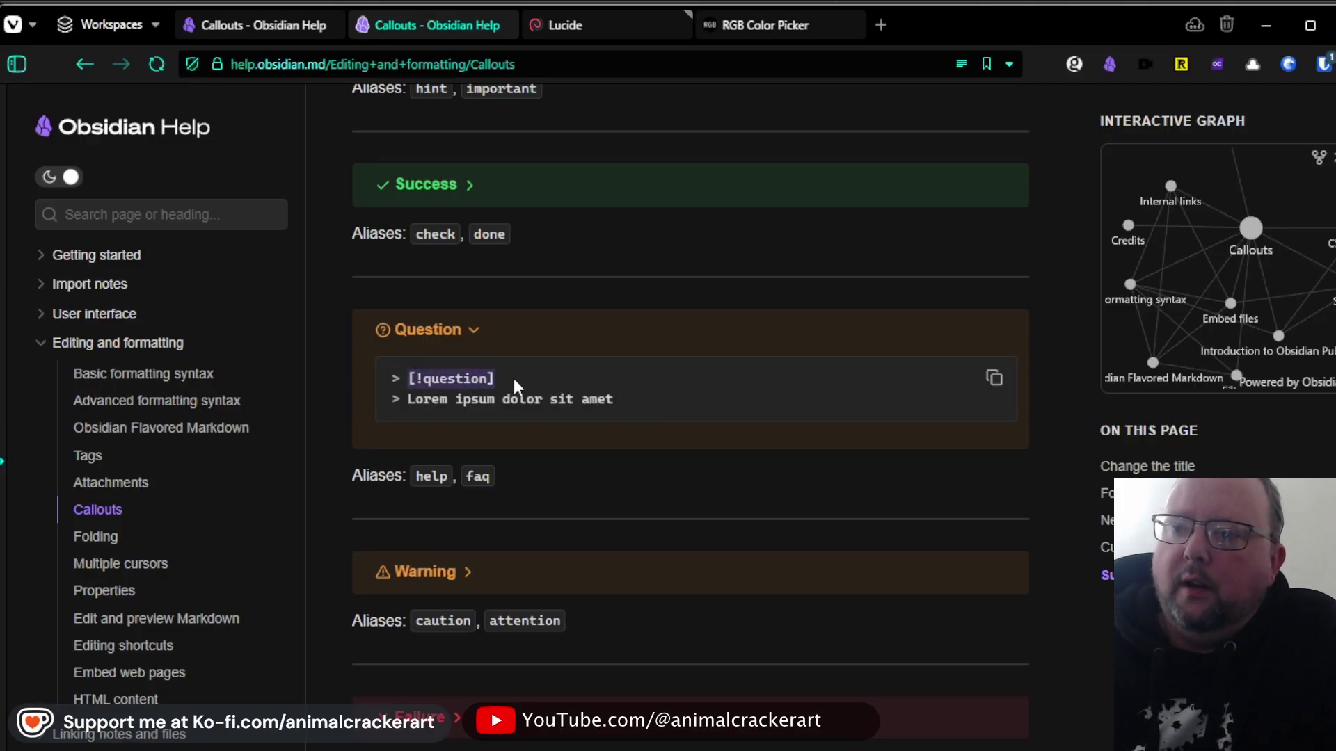
{"action": "left_click_drag", "start_coordinate": [406, 398], "coordinate": [612, 399]}
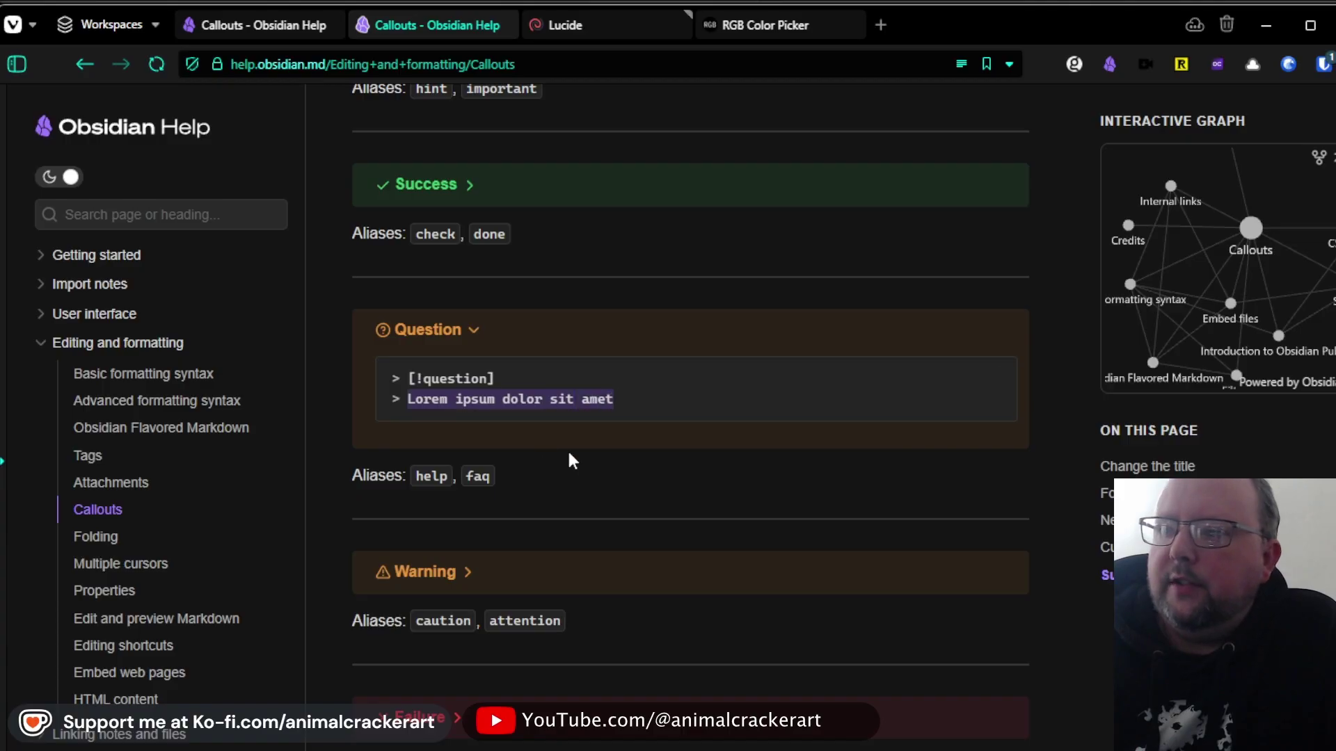
{"action": "left_click", "coordinate": [521, 369]}
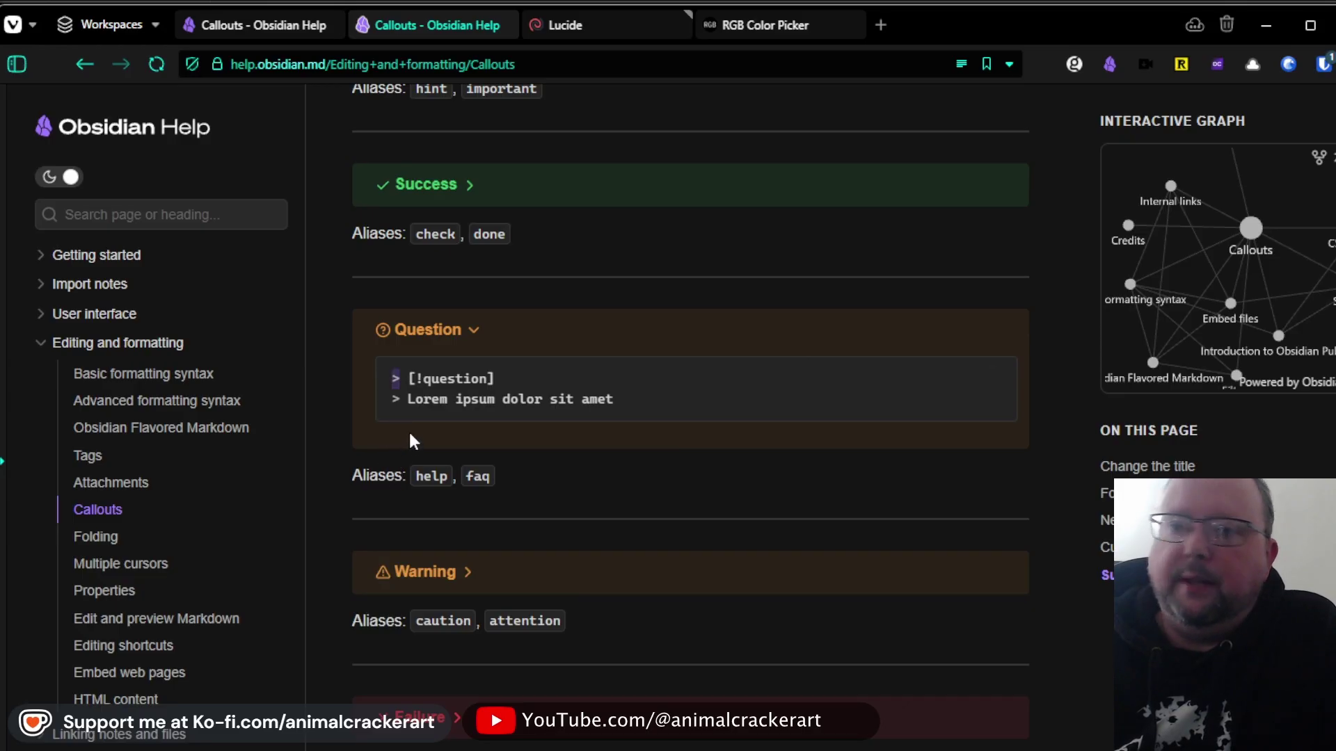
{"action": "left_click_drag", "start_coordinate": [407, 398], "coordinate": [634, 396]}
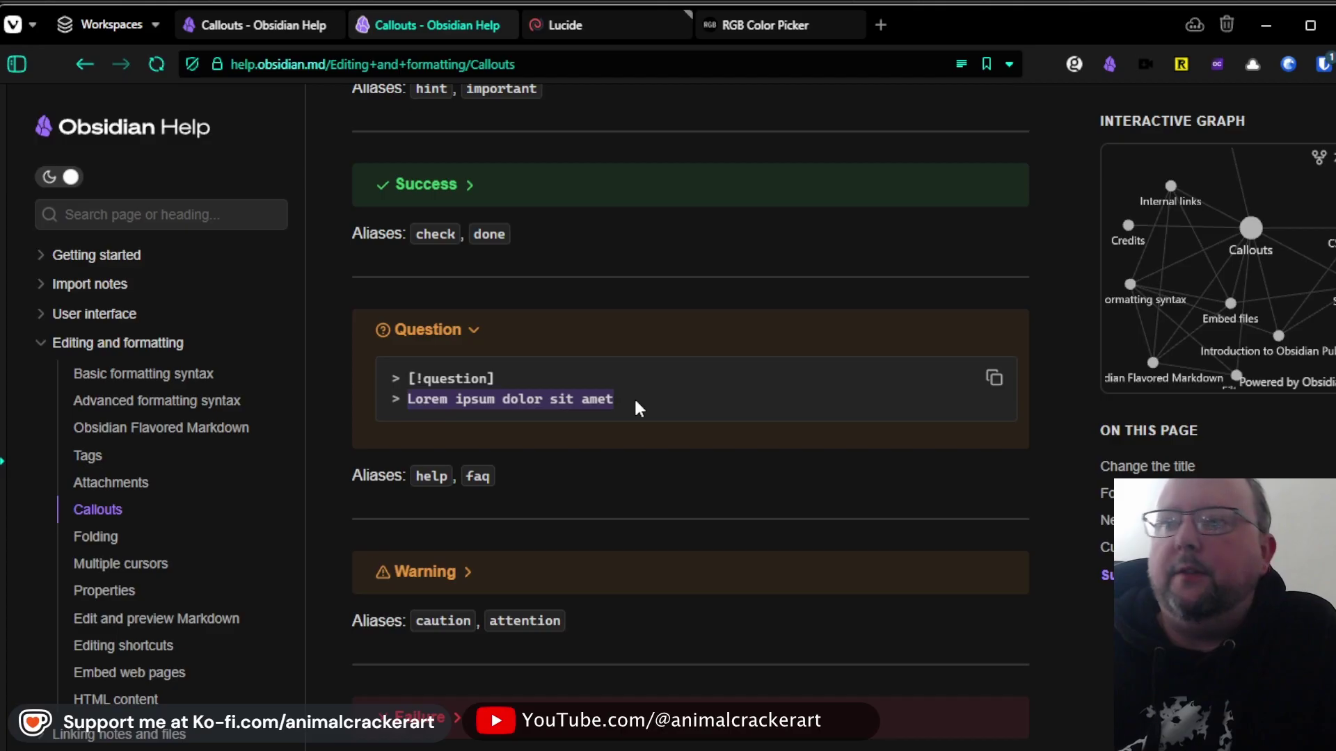
{"action": "scroll", "coordinate": [824, 453], "scroll_direction": "up", "scroll_amount": 3}
{"action": "scroll", "coordinate": [817, 456], "scroll_direction": "up", "scroll_amount": 1}
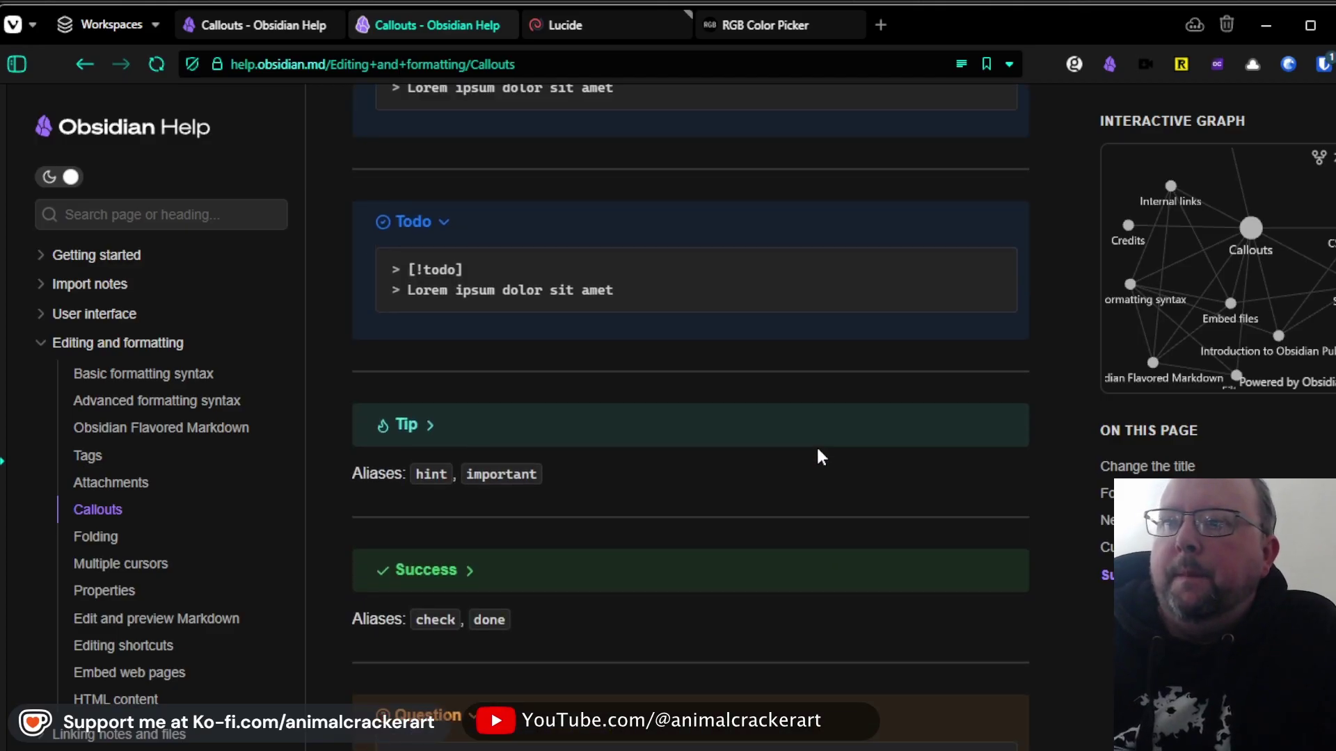
Step: Toggle the Todo callout's fold chevron several times, leaving it collapsed to its title
{"action": "left_click", "coordinate": [442, 227]}
{"action": "left_click", "coordinate": [444, 229]}
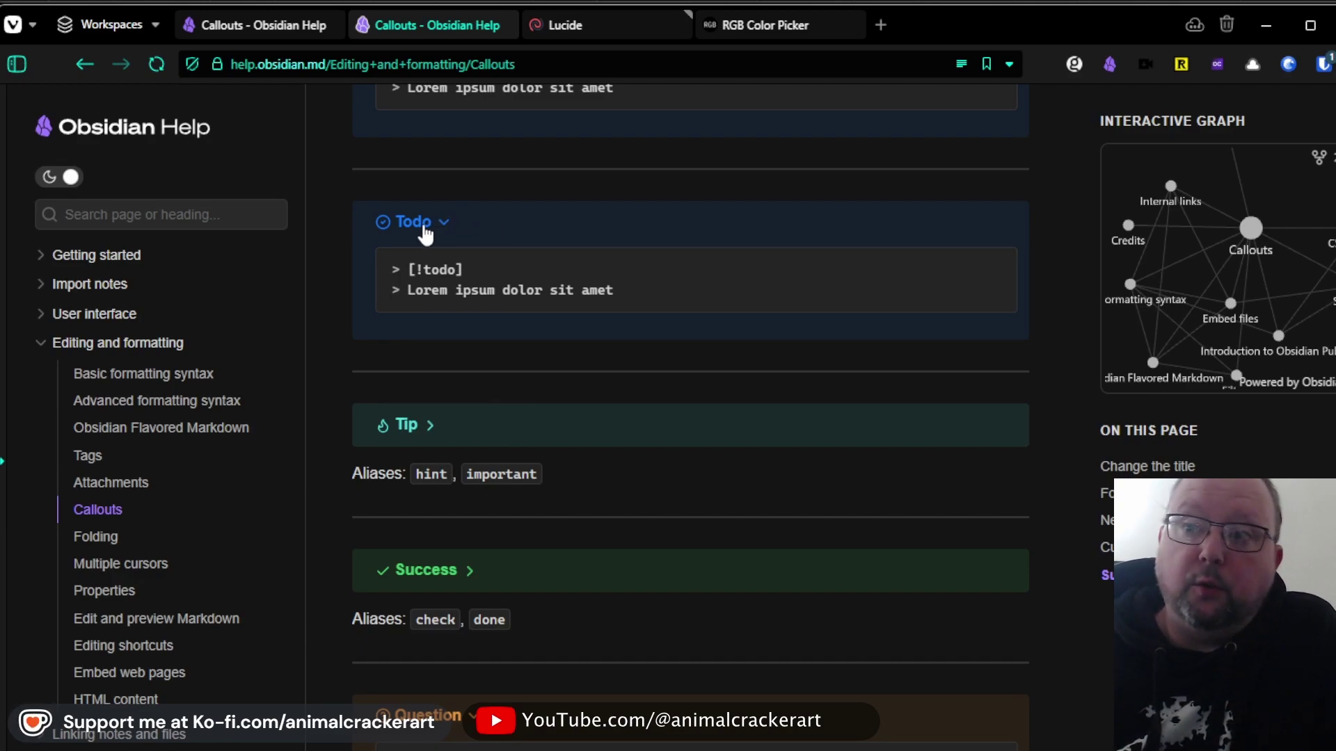
{"action": "mouse_move", "coordinate": [696, 280]}
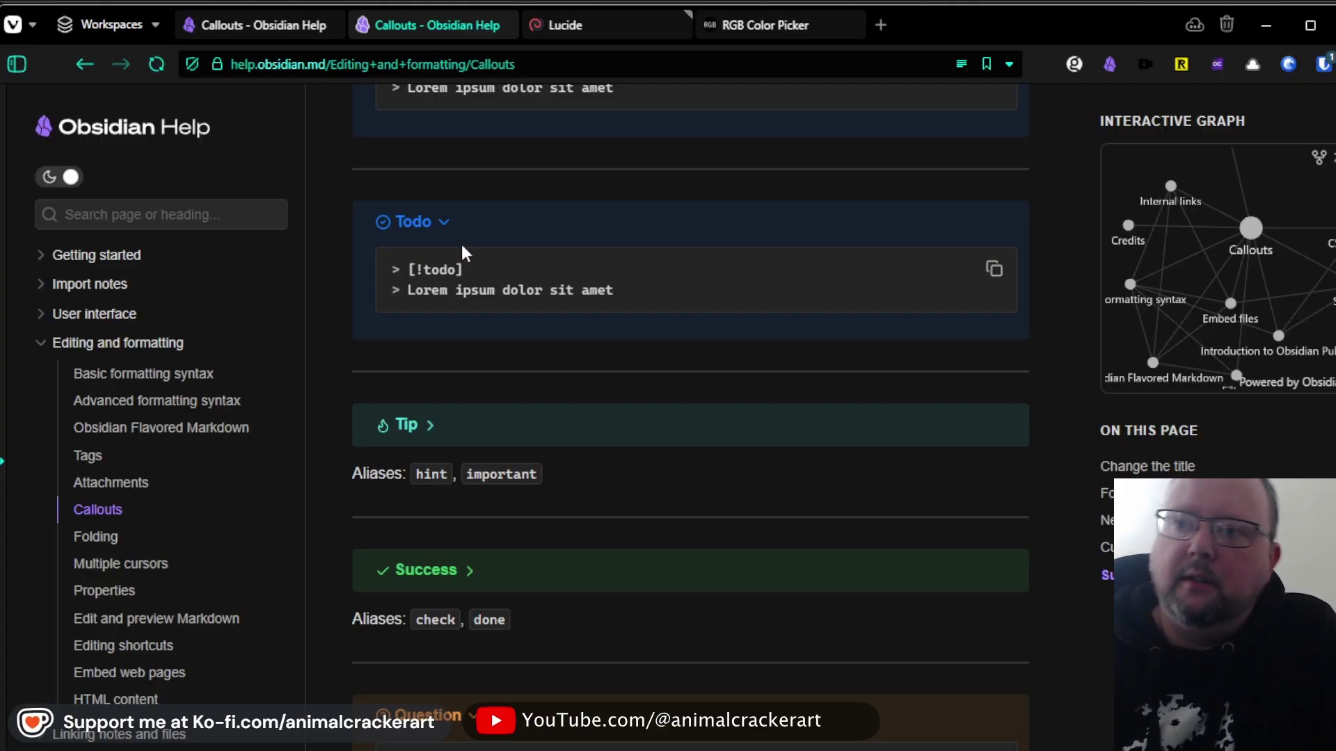
{"action": "left_click", "coordinate": [442, 224]}
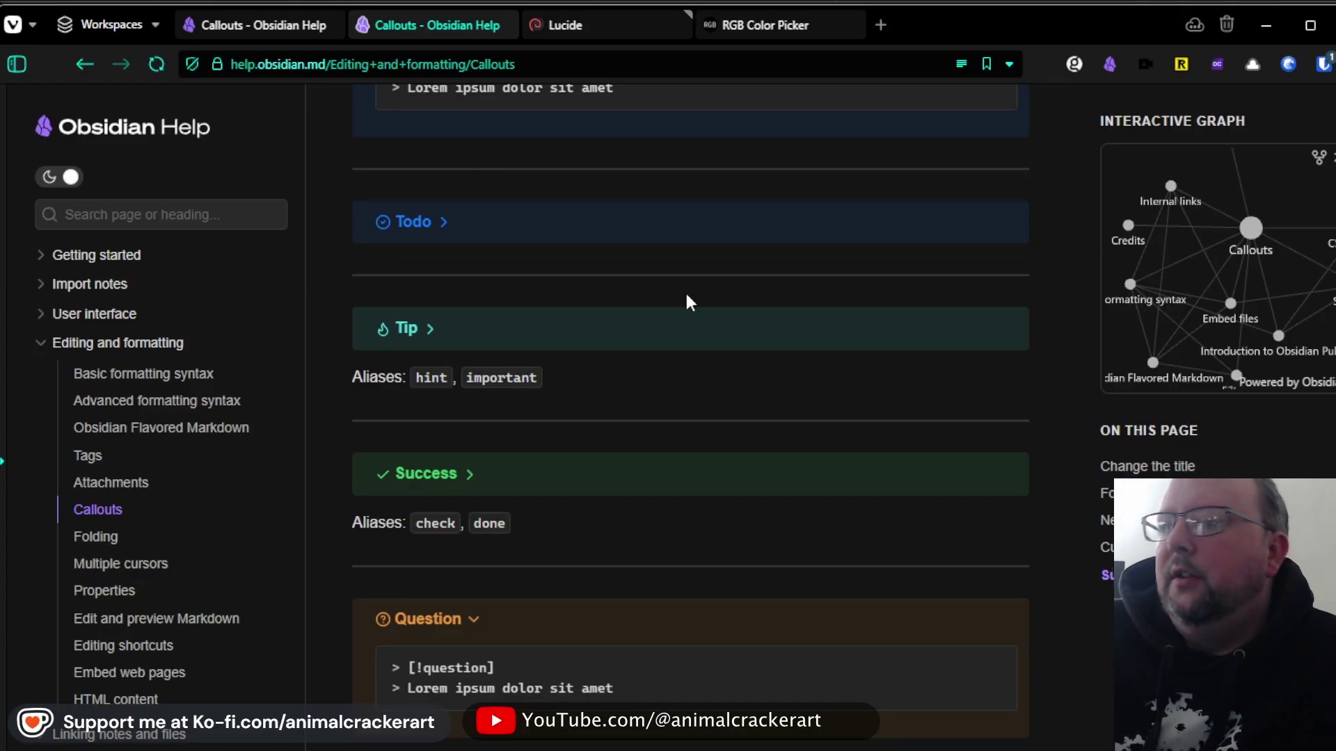
{"action": "left_click", "coordinate": [443, 223]}
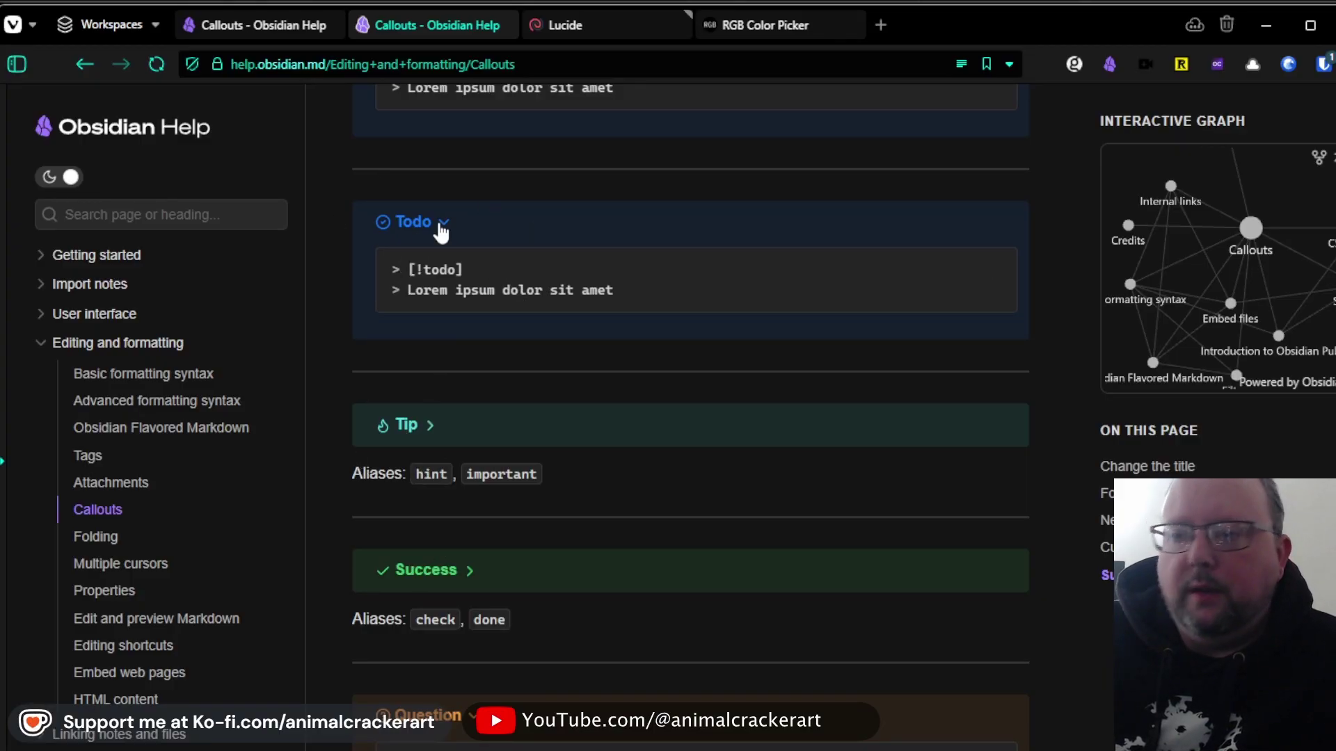
{"action": "mouse_move", "coordinate": [697, 279]}
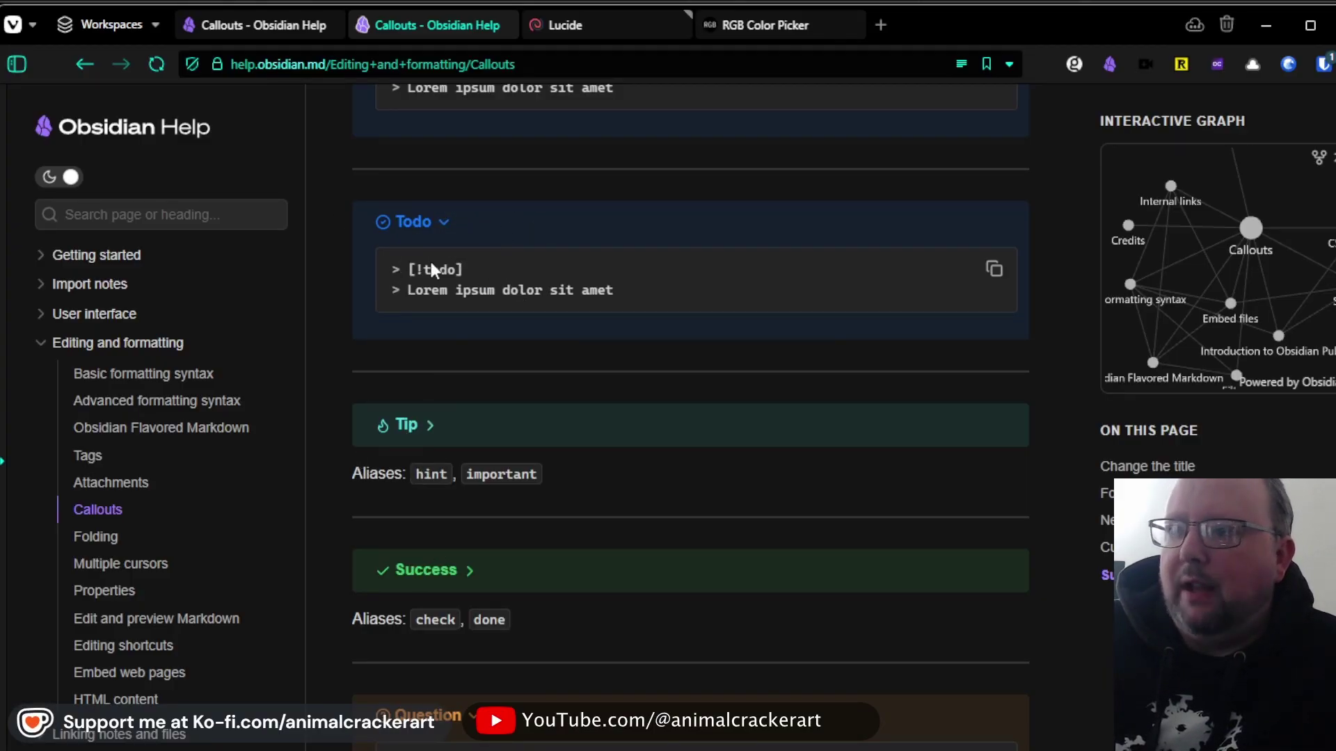
{"action": "left_click", "coordinate": [443, 223]}
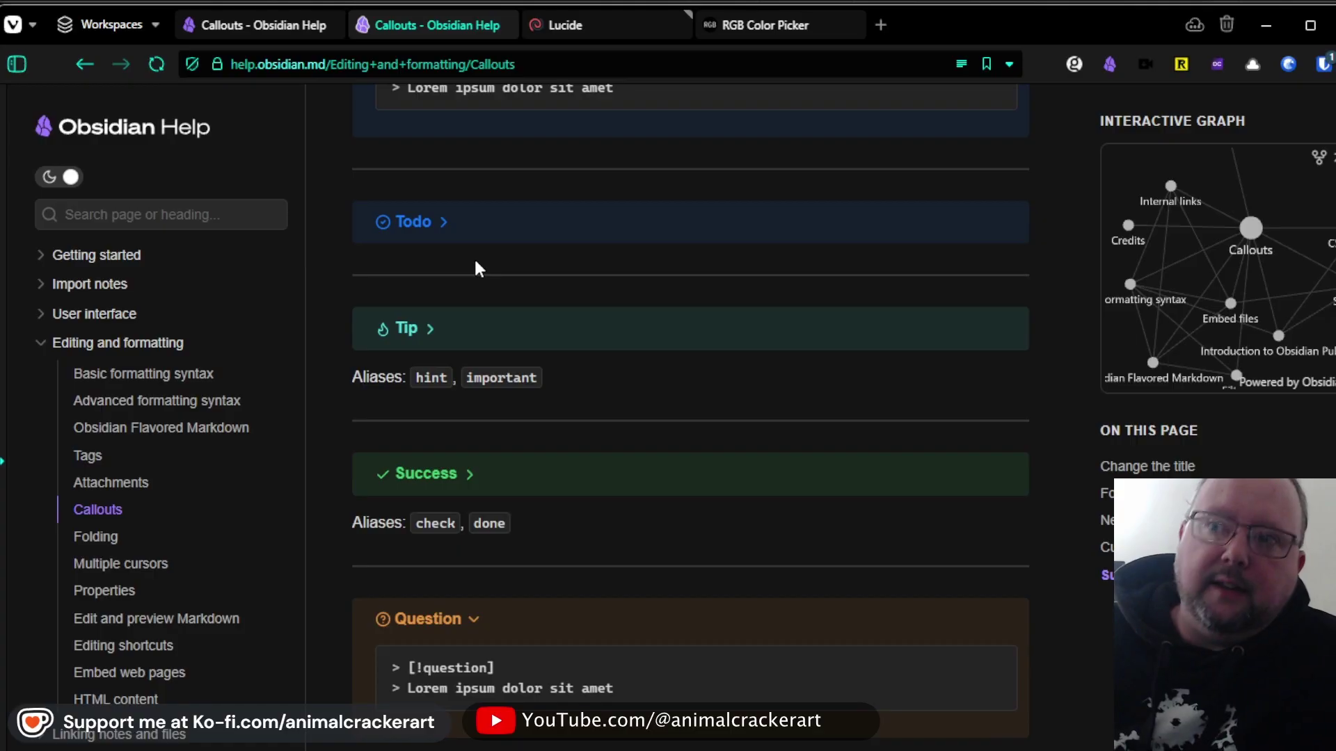
{"action": "scroll", "coordinate": [823, 352], "scroll_direction": "up", "scroll_amount": 1}
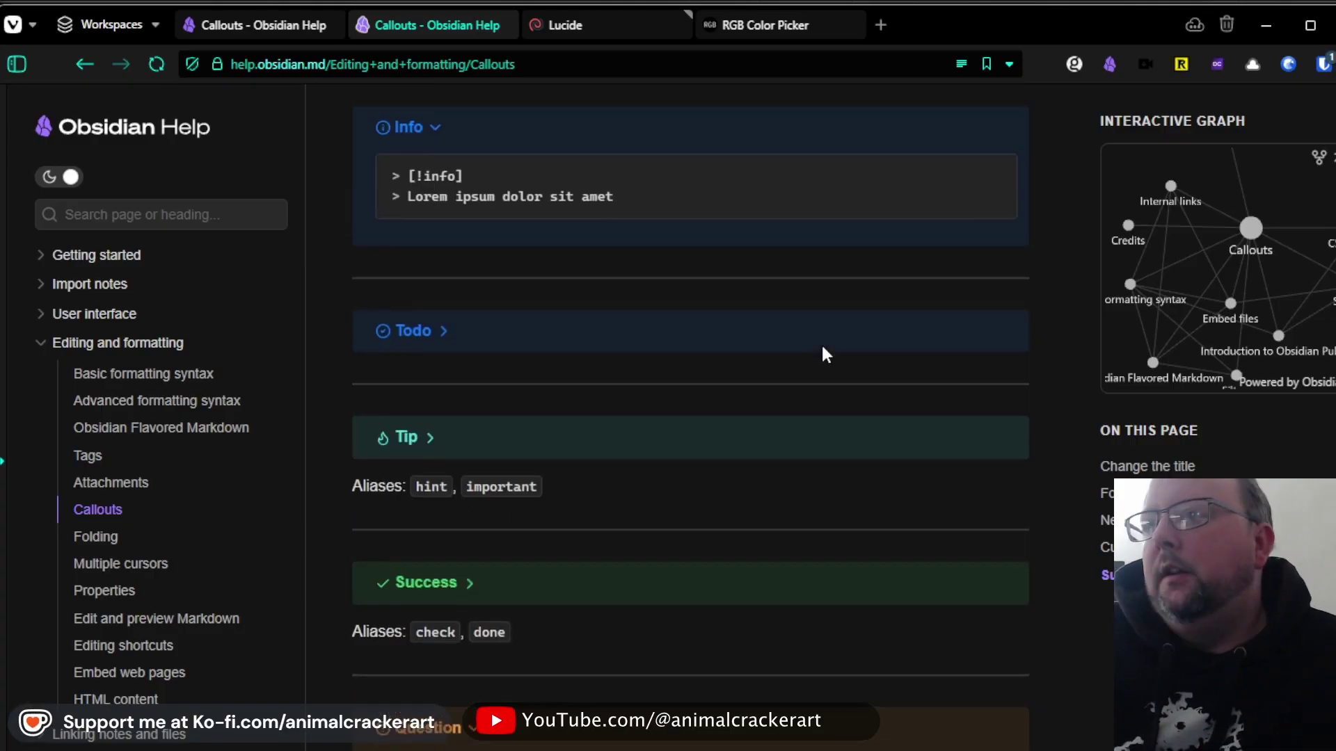
{"action": "scroll", "coordinate": [867, 379], "scroll_direction": "up", "scroll_amount": 2}
{"action": "scroll", "coordinate": [867, 381], "scroll_direction": "up", "scroll_amount": 1}
{"action": "scroll", "coordinate": [867, 382], "scroll_direction": "up", "scroll_amount": 1}
{"action": "scroll", "coordinate": [867, 379], "scroll_direction": "up", "scroll_amount": 3}
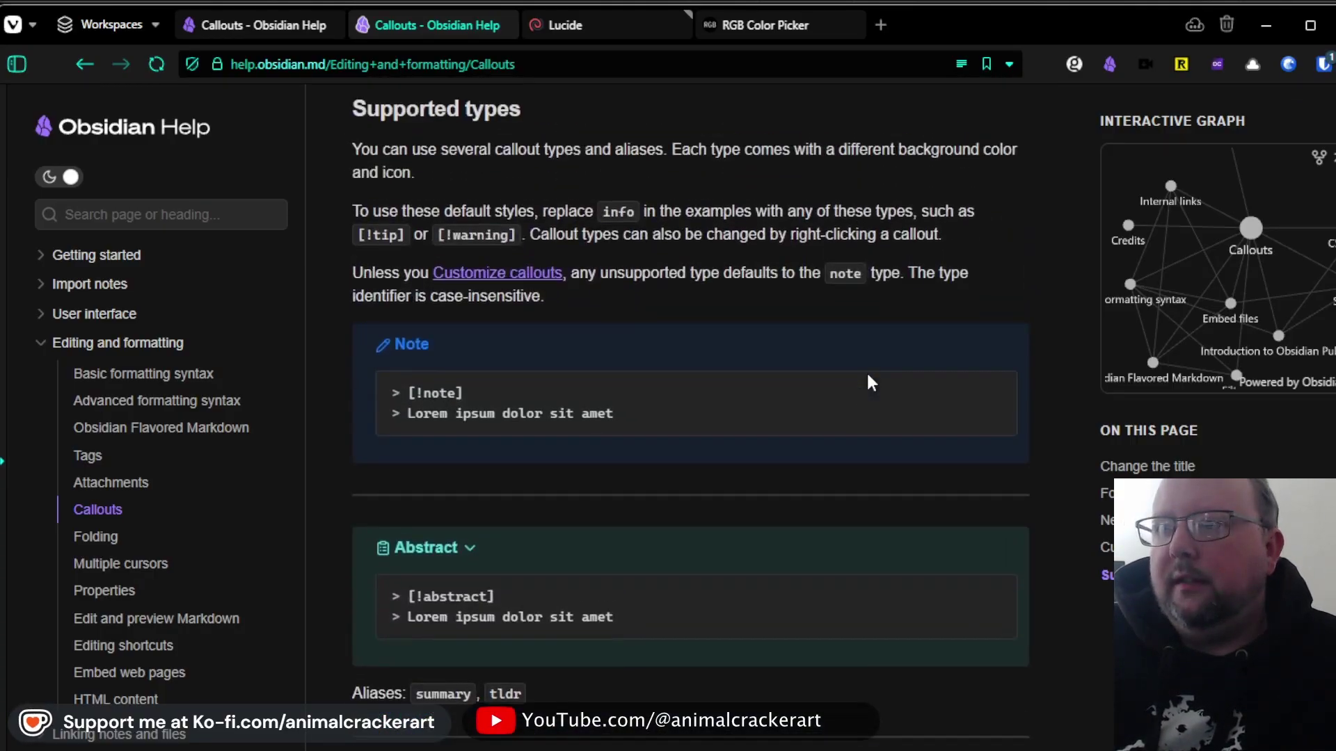
{"action": "scroll", "coordinate": [407, 554], "scroll_direction": "down", "scroll_amount": 1}
{"action": "scroll", "coordinate": [453, 376], "scroll_direction": "down", "scroll_amount": 1}
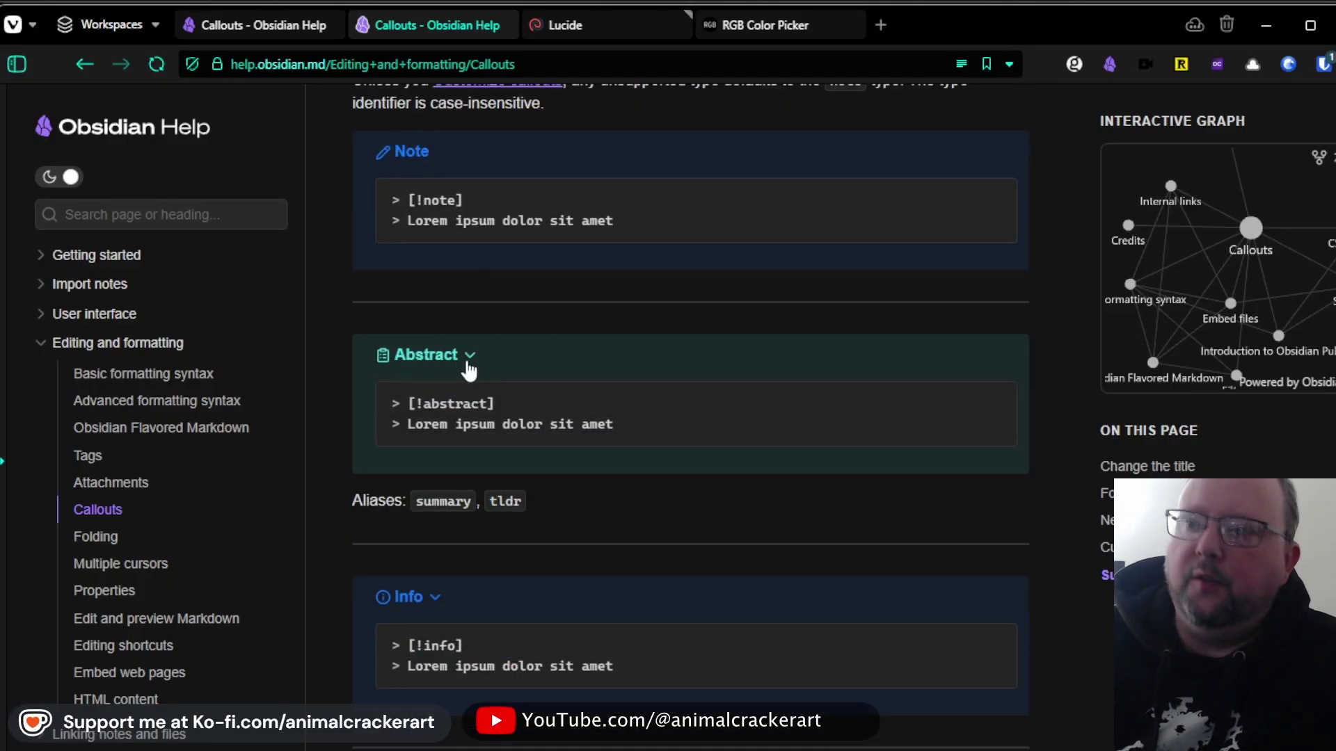
{"action": "scroll", "coordinate": [468, 367], "scroll_direction": "down", "scroll_amount": 2}
{"action": "scroll", "coordinate": [546, 509], "scroll_direction": "down", "scroll_amount": 1}
{"action": "scroll", "coordinate": [544, 509], "scroll_direction": "down", "scroll_amount": 1}
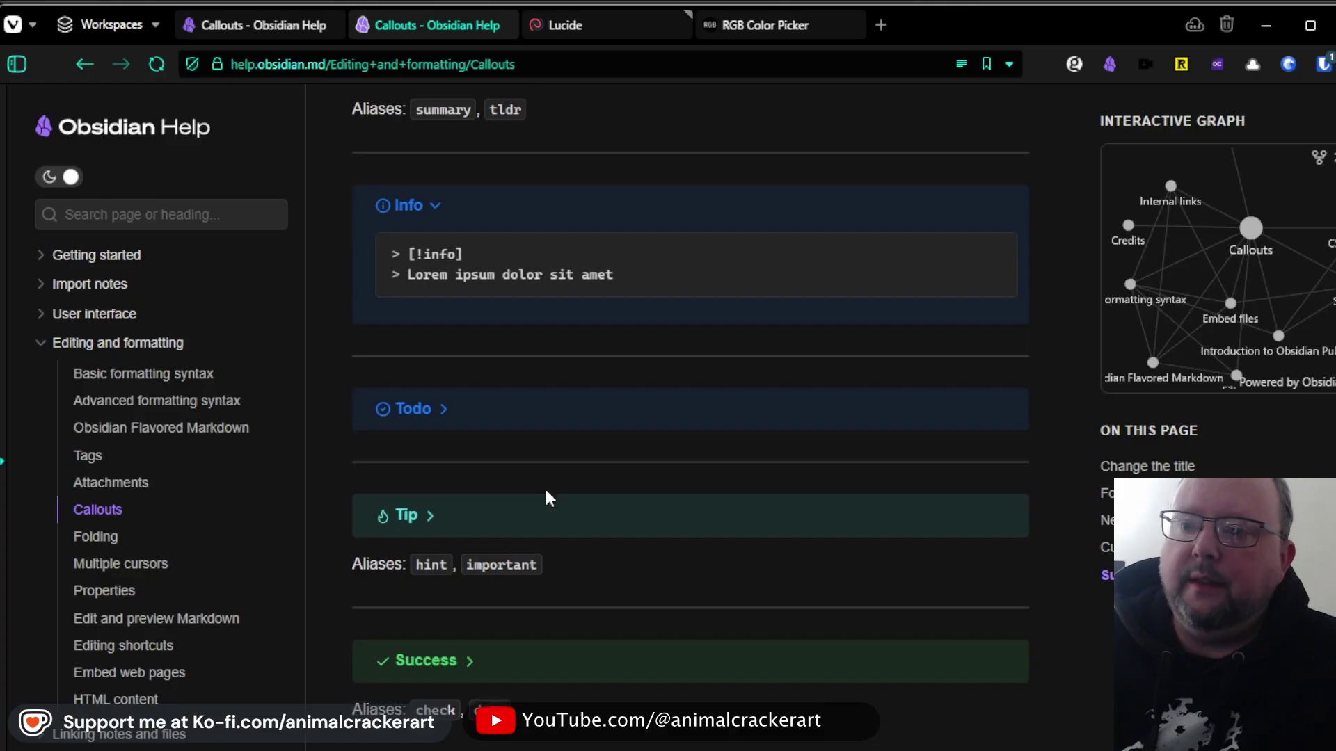
{"action": "scroll", "coordinate": [546, 499], "scroll_direction": "down", "scroll_amount": 3}
{"action": "scroll", "coordinate": [554, 468], "scroll_direction": "up", "scroll_amount": 2}
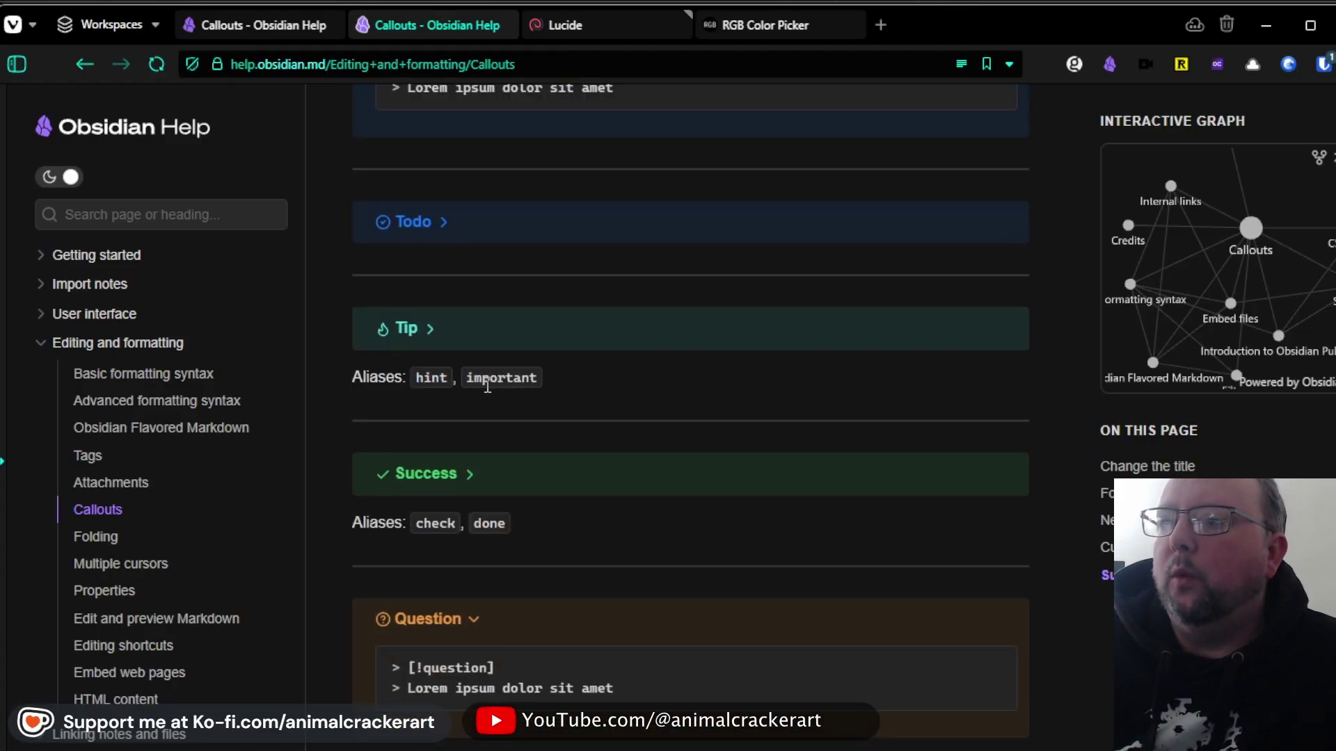
Step: Highlight the 'hint' alias and expand the Tip callout example
{"action": "left_click_drag", "start_coordinate": [418, 378], "coordinate": [539, 385]}
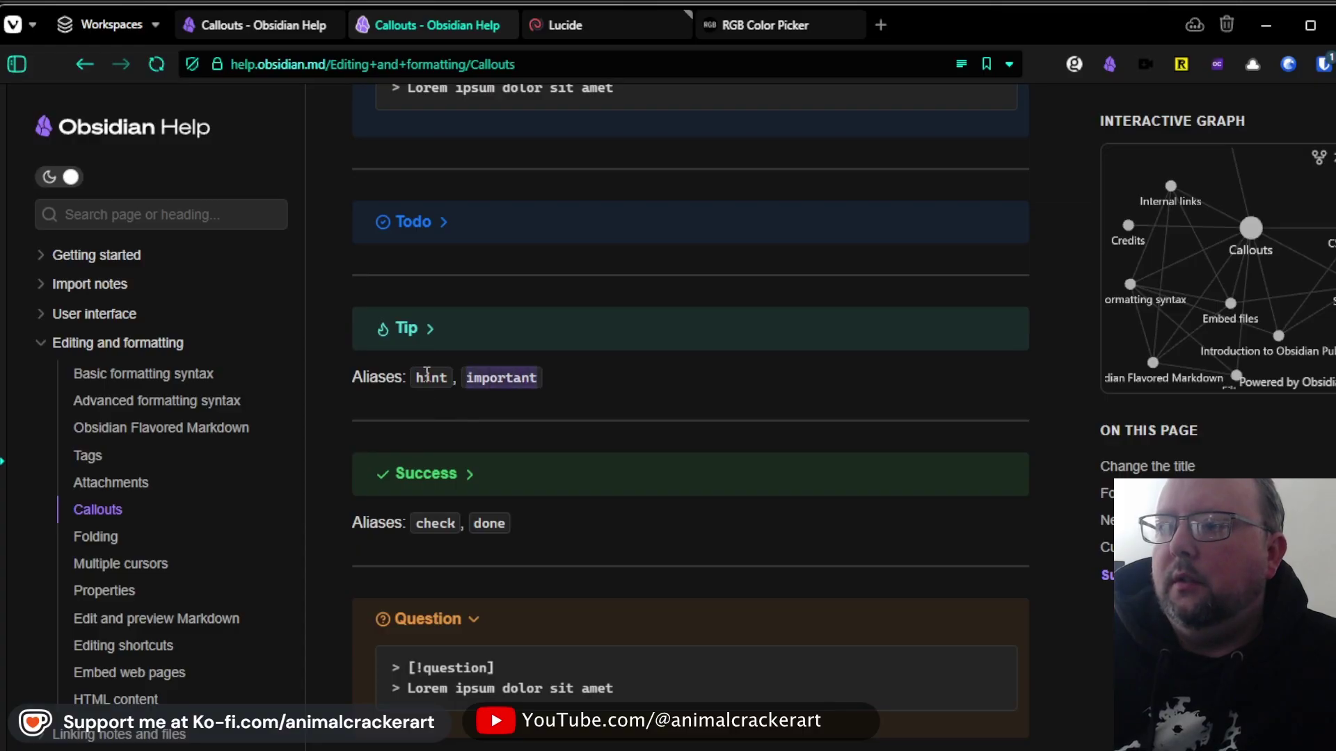
{"action": "left_click", "coordinate": [432, 332]}
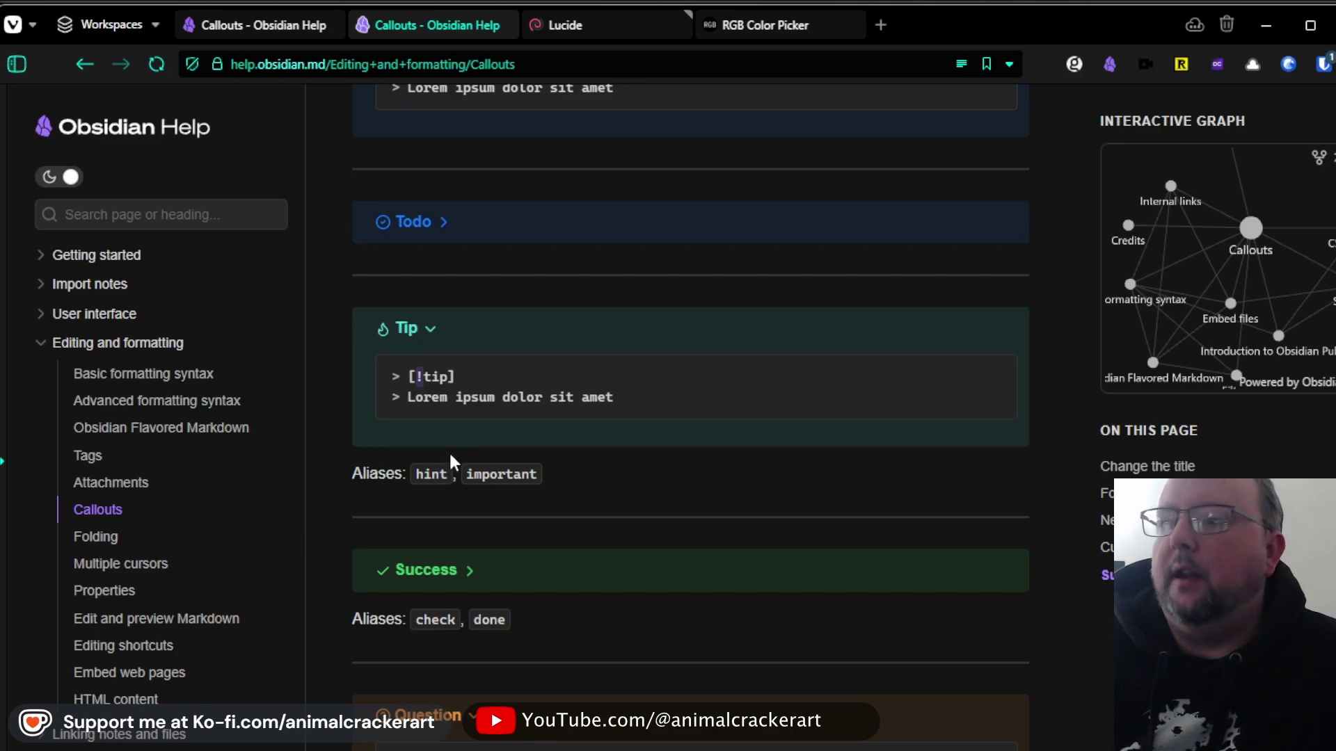
{"action": "scroll", "coordinate": [837, 502], "scroll_direction": "up", "scroll_amount": 5}
{"action": "scroll", "coordinate": [837, 501], "scroll_direction": "down", "scroll_amount": 1}
{"action": "scroll", "coordinate": [837, 502], "scroll_direction": "up", "scroll_amount": 2}
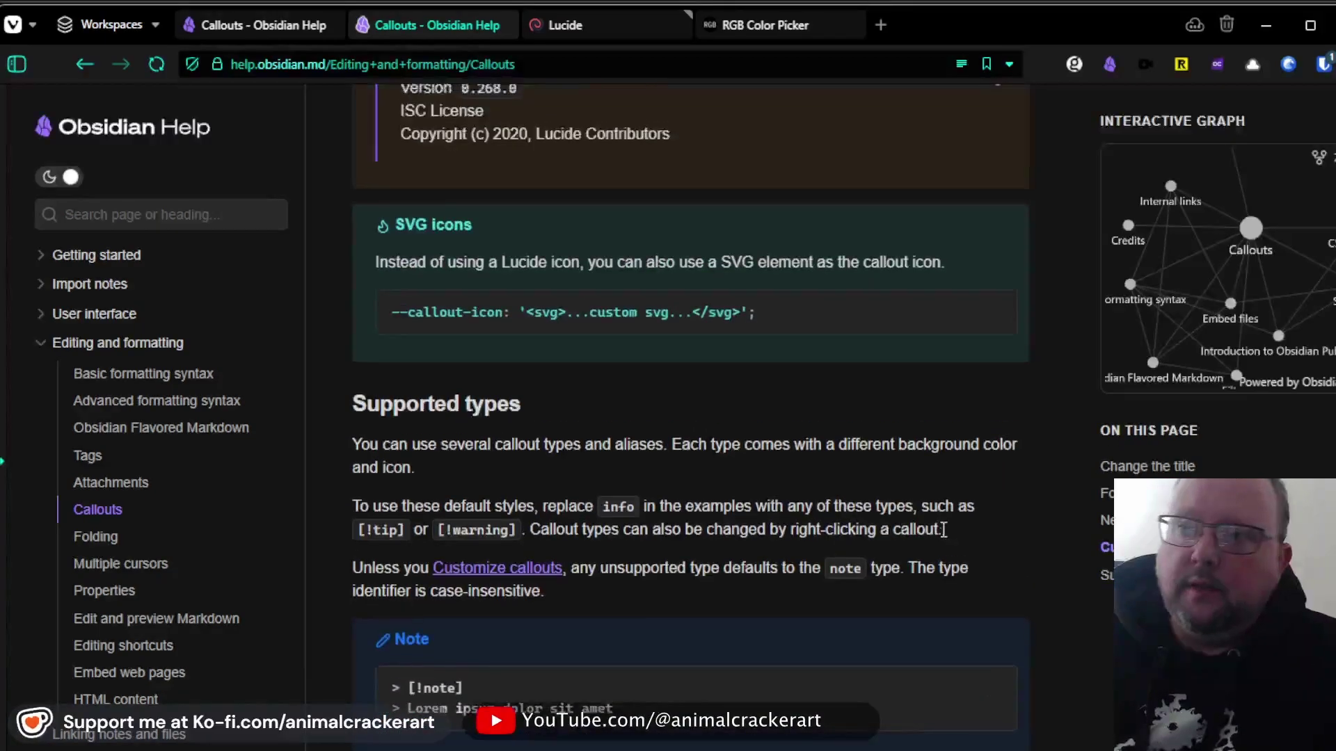
{"action": "scroll", "coordinate": [945, 529], "scroll_direction": "up", "scroll_amount": 5}
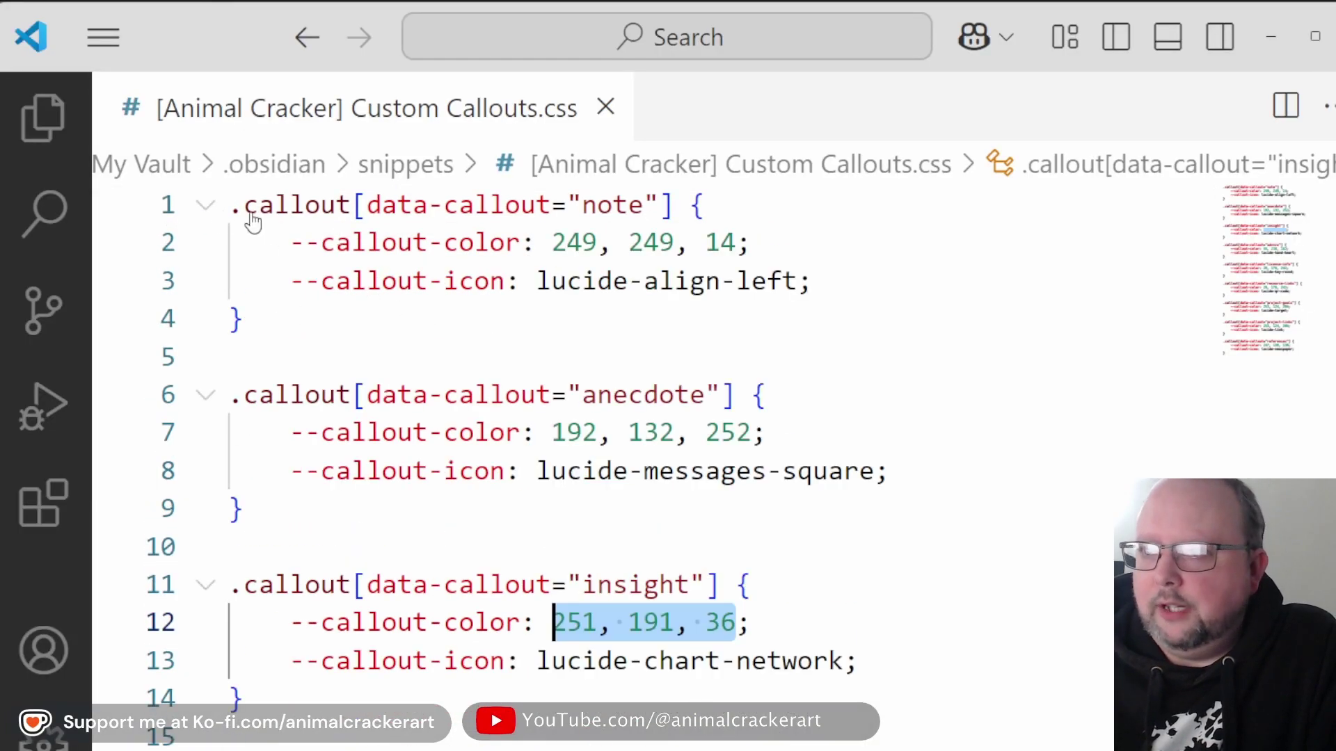
Step: Highlight the note callout's RGB colour values and its lucide icon name in the stylesheet
{"action": "left_click_drag", "start_coordinate": [551, 242], "coordinate": [737, 242]}
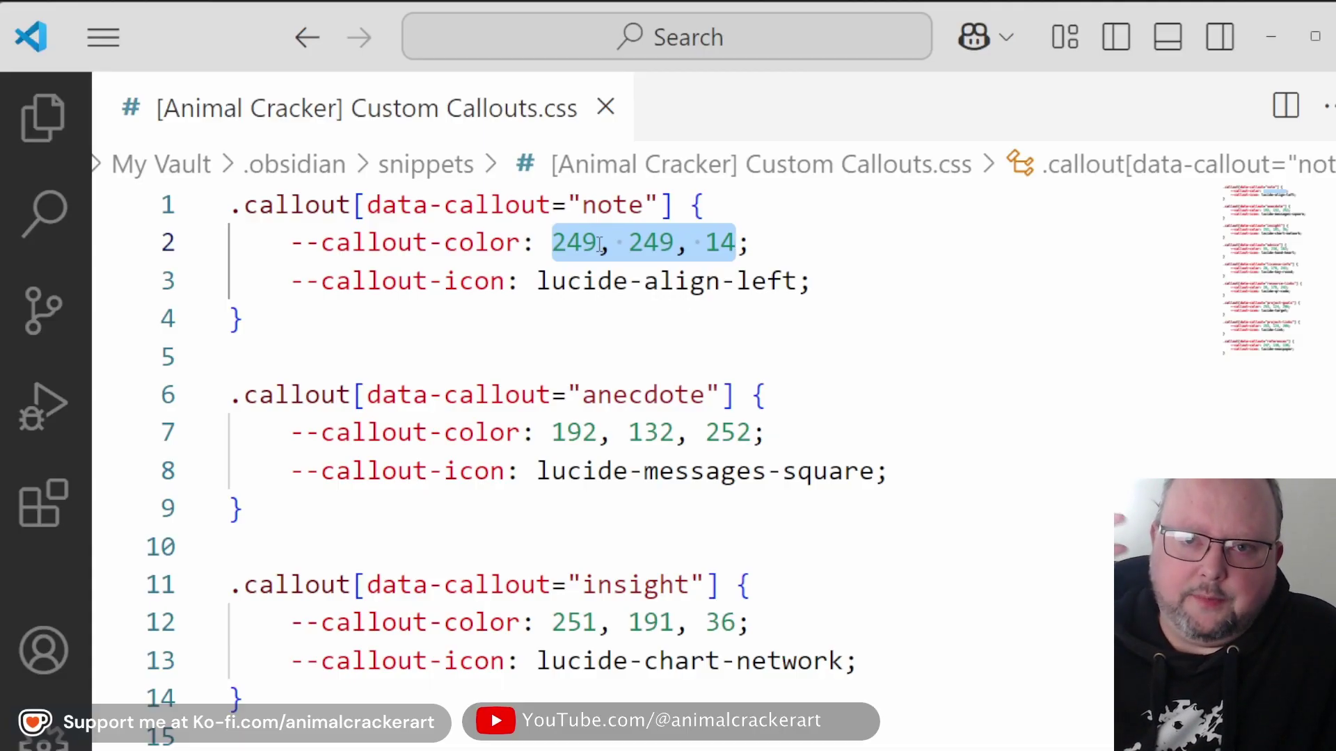
{"action": "left_click_drag", "start_coordinate": [537, 280], "coordinate": [797, 284]}
{"action": "key", "text": "super+period"}
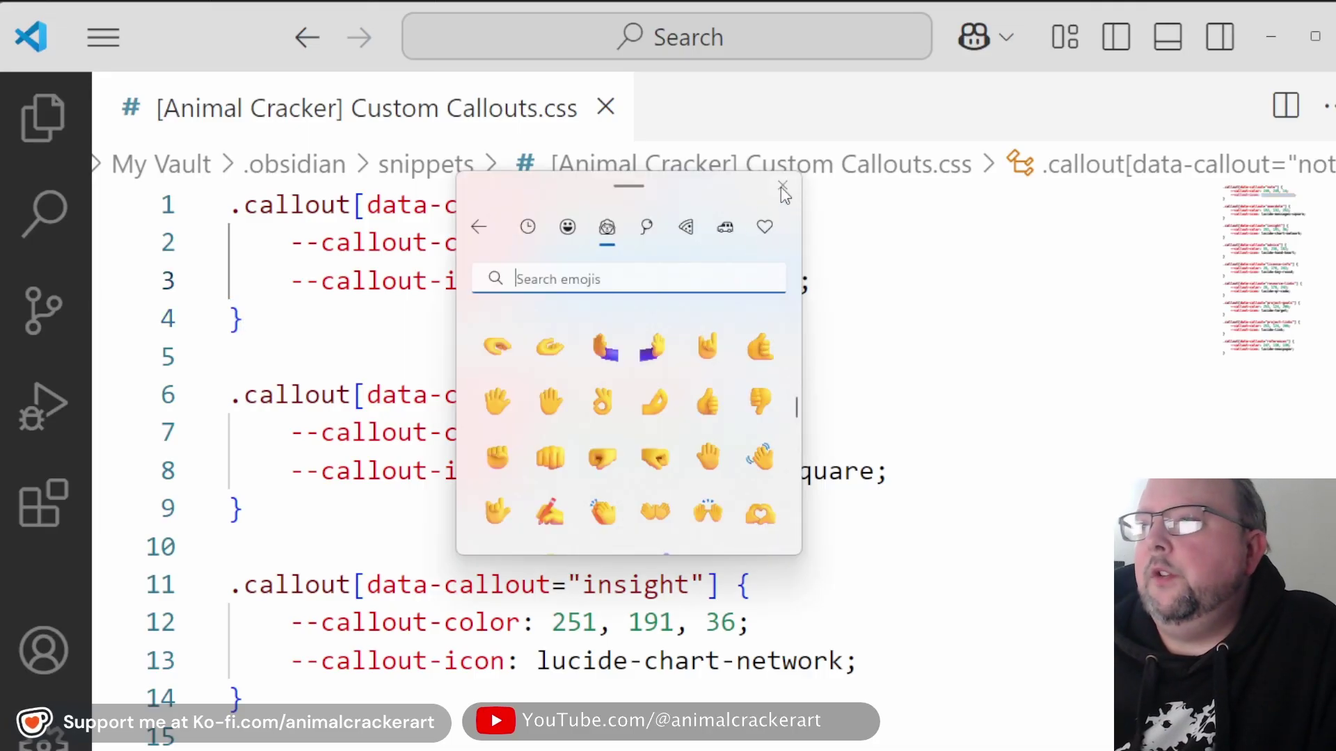
{"action": "key", "text": "Escape"}
{"action": "left_click_drag", "start_coordinate": [553, 242], "coordinate": [739, 242]}
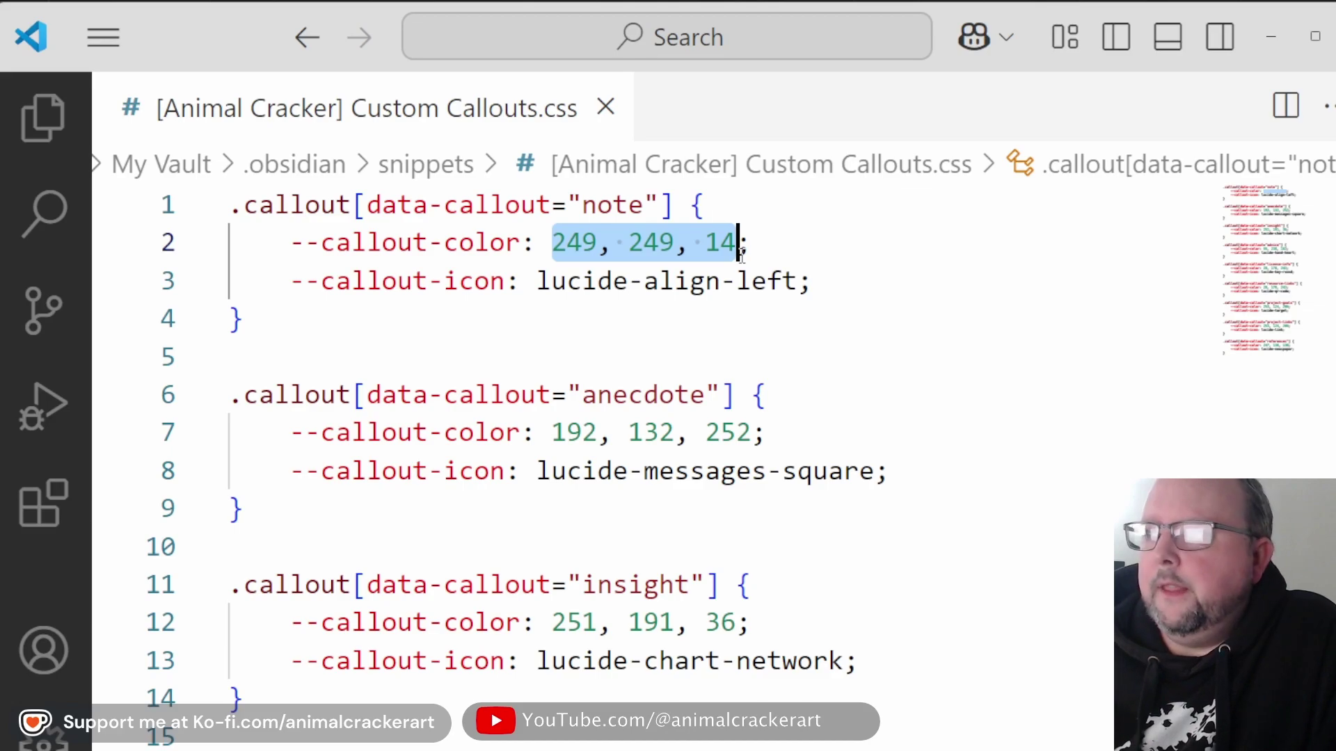
{"action": "left_click_drag", "start_coordinate": [797, 282], "coordinate": [538, 282]}
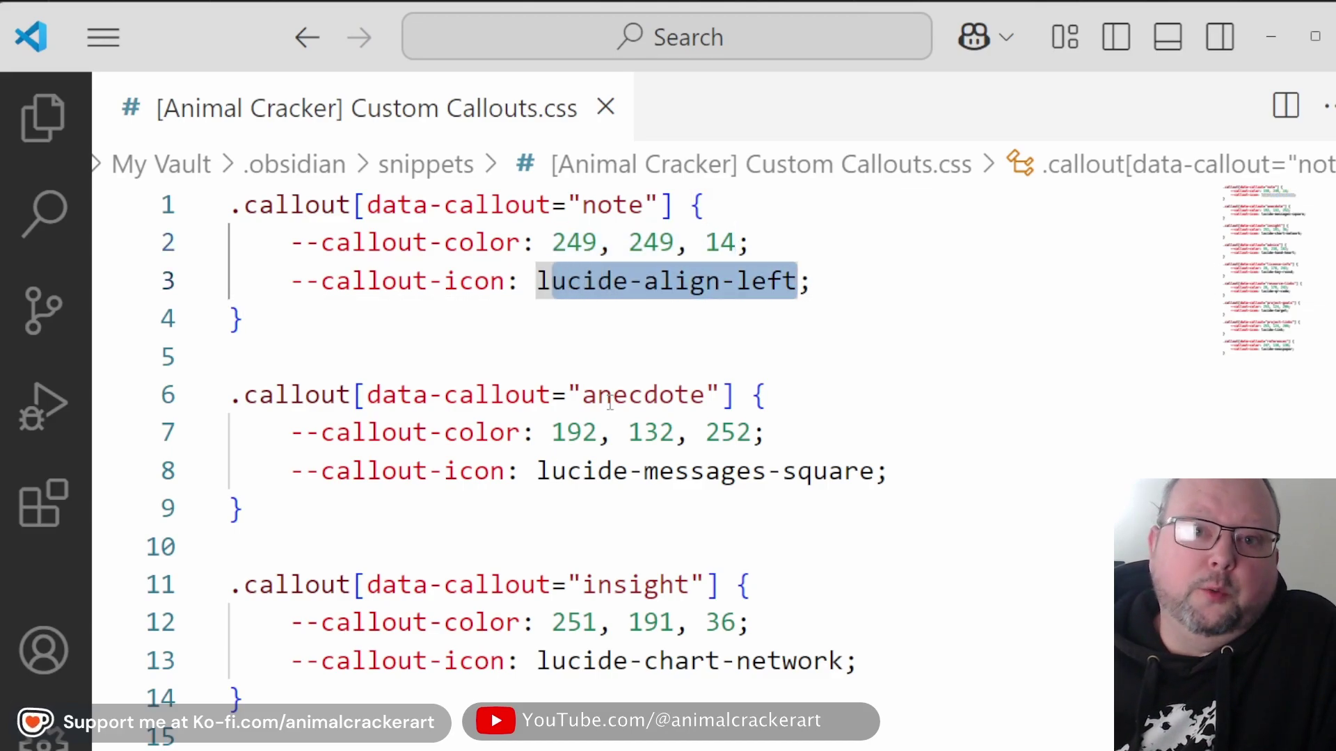
Step: Re-select the note colour values on line 2 and place the caret in the icon name
{"action": "double_click", "coordinate": [564, 242]}
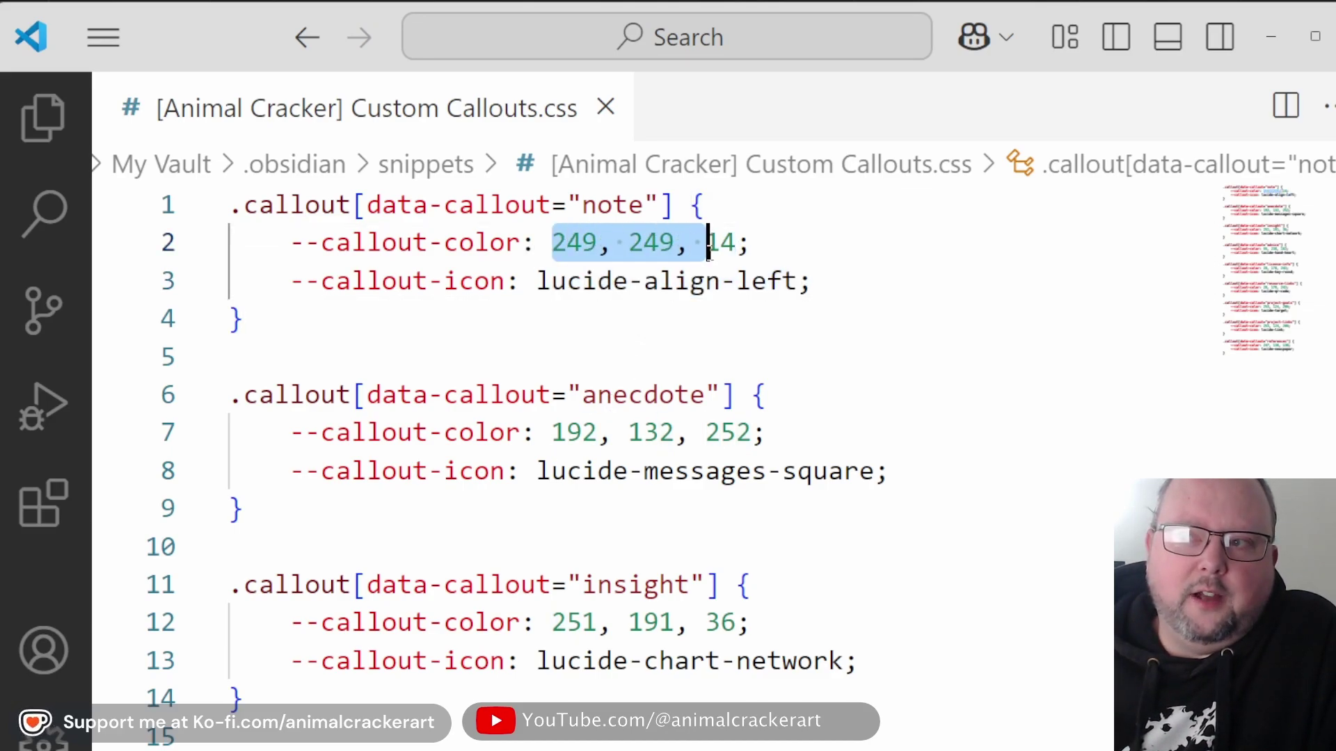
{"action": "left_click_drag", "start_coordinate": [708, 243], "coordinate": [729, 256]}
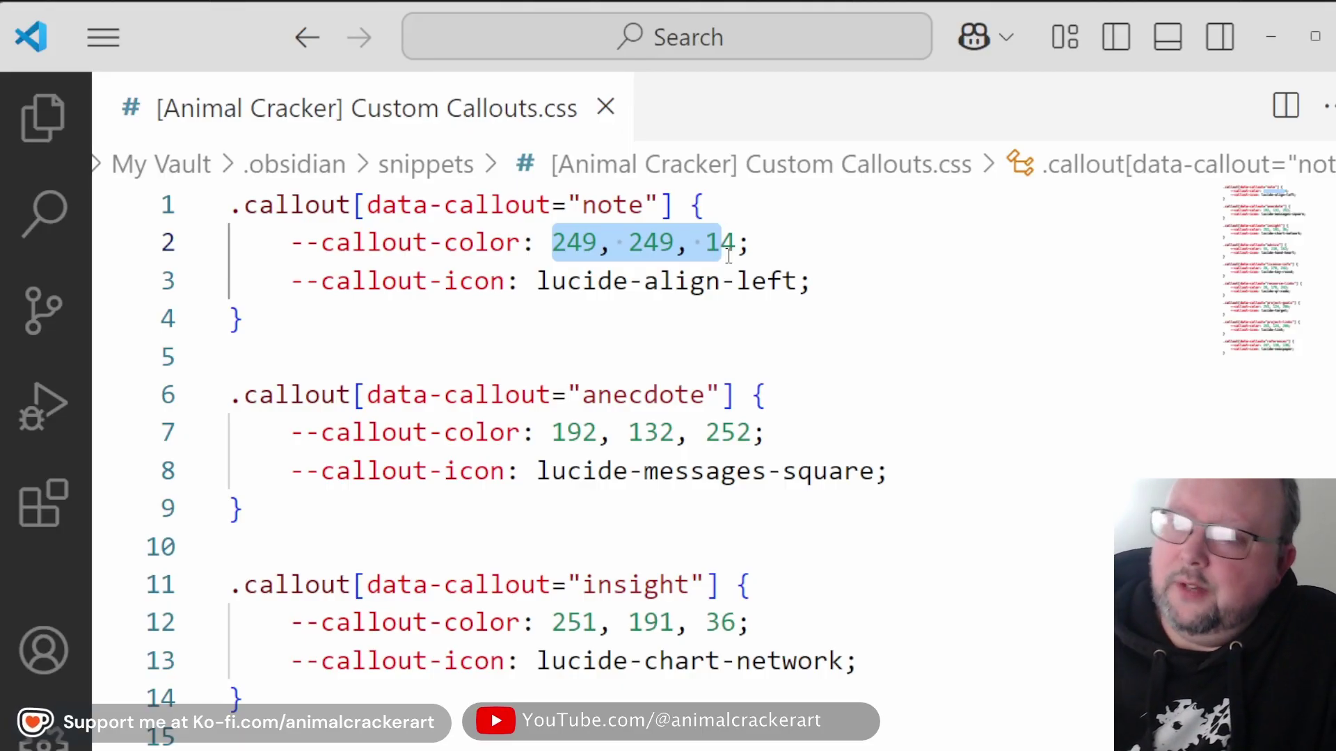
{"action": "left_click", "coordinate": [734, 242]}
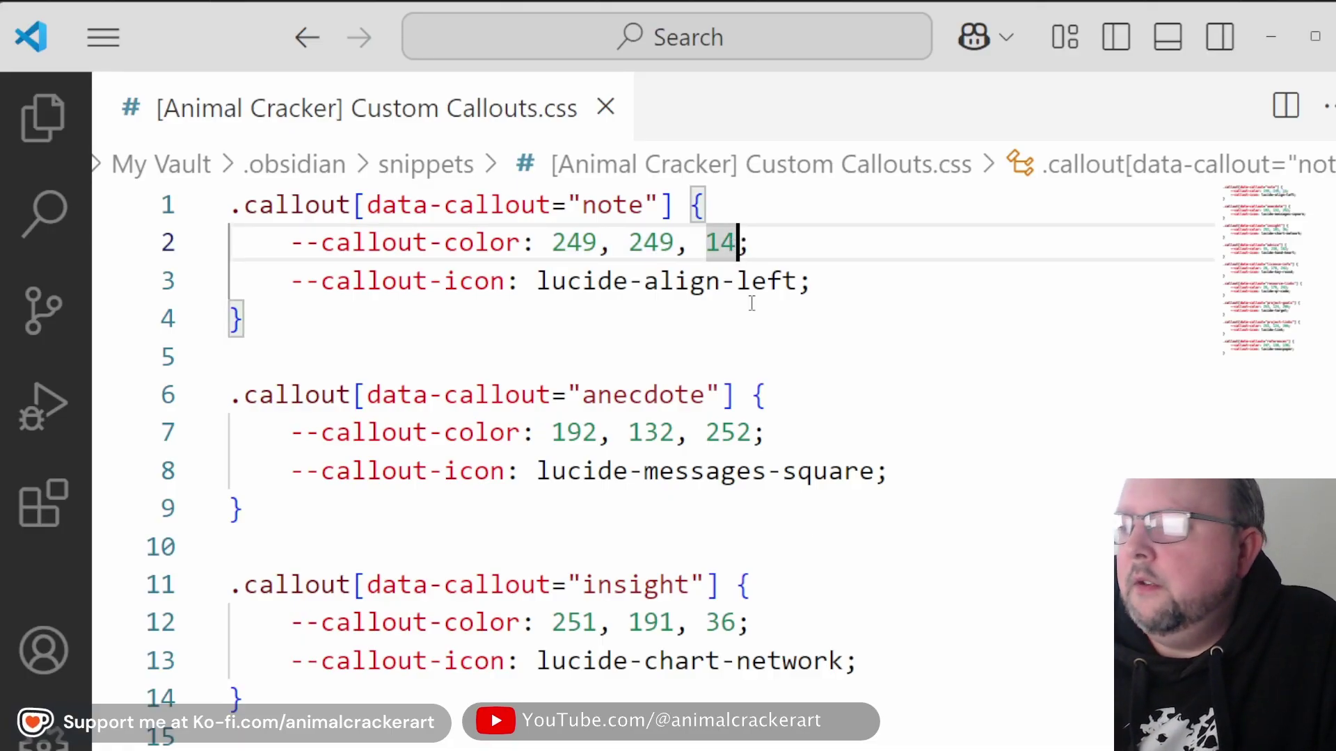
{"action": "mouse_move", "coordinate": [552, 243]}
{"action": "left_mouse_down"}
{"action": "mouse_move", "coordinate": [739, 278]}
{"action": "mouse_move", "coordinate": [734, 244]}
{"action": "left_mouse_up"}
{"action": "left_click", "coordinate": [662, 281]}
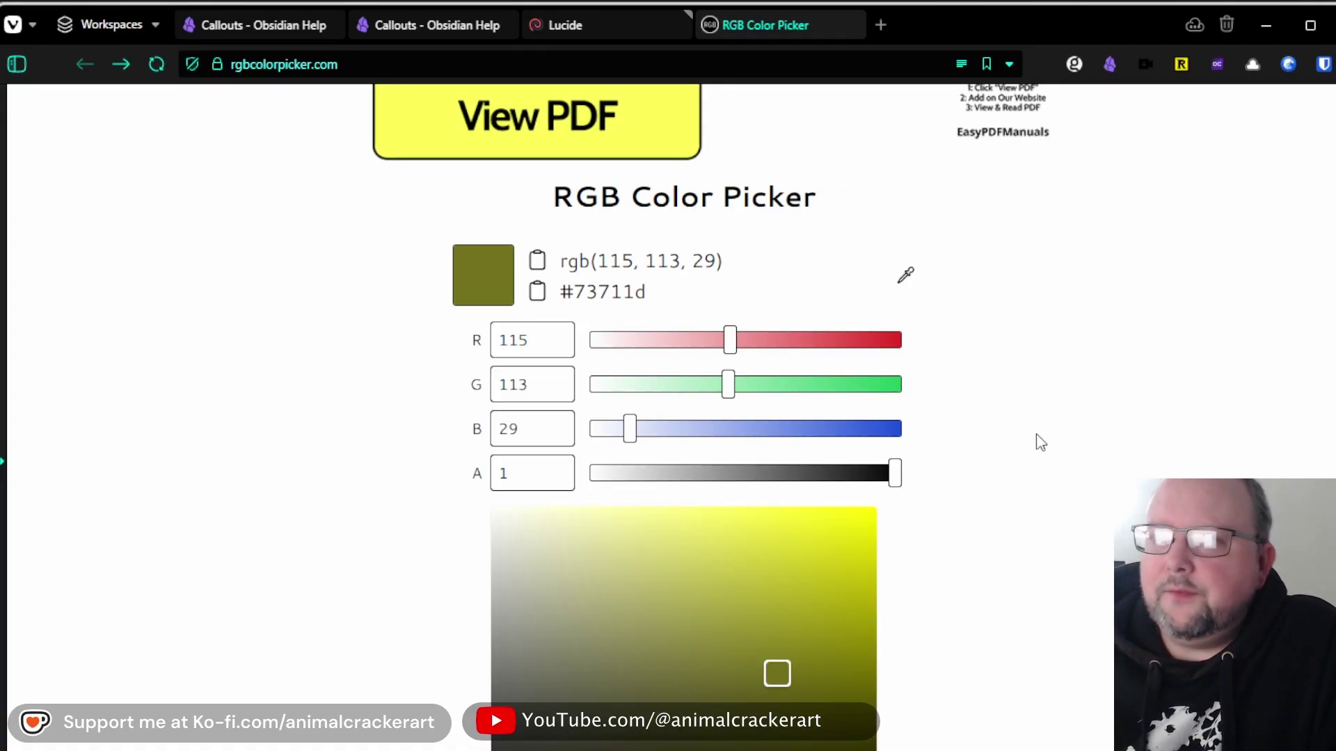
{"action": "scroll", "coordinate": [978, 525], "scroll_direction": "down", "scroll_amount": 1}
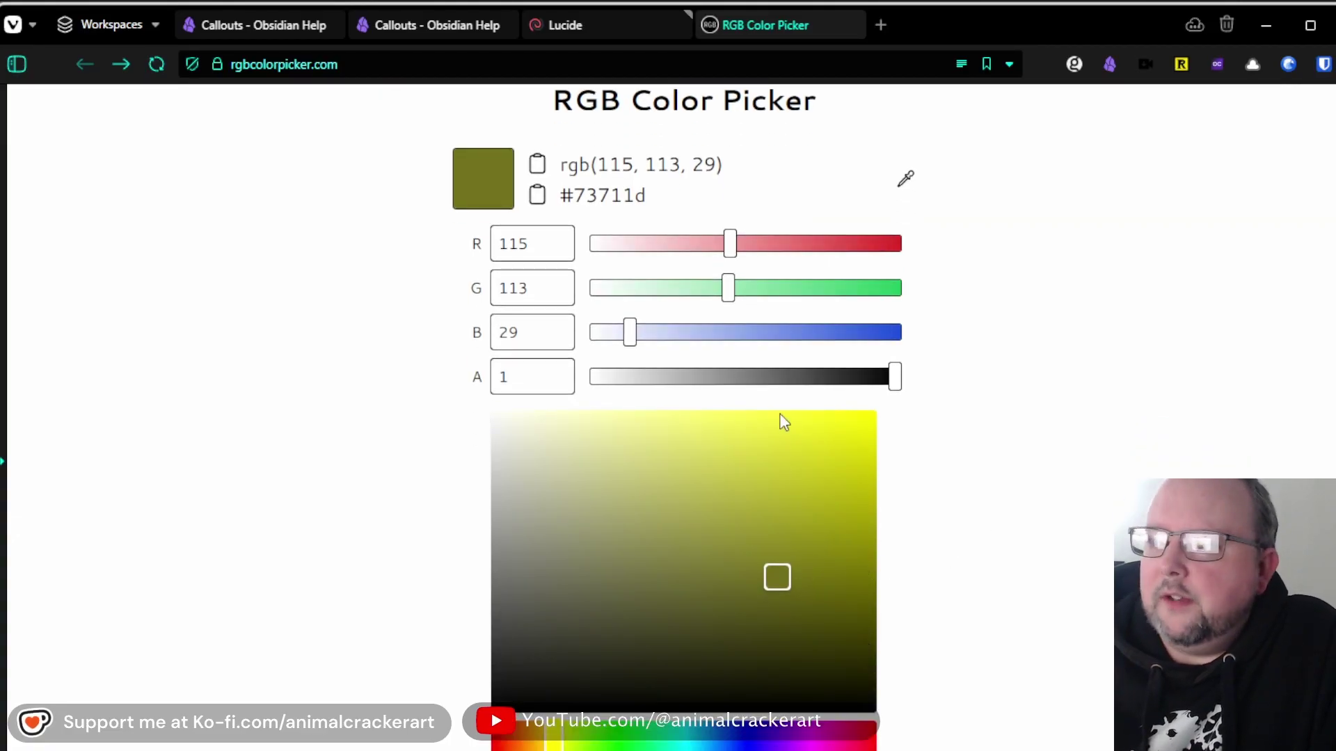
Step: Pick a colour on the hue bar and colour area, settling on pink rgb(255, 114, 250)
{"action": "left_click", "coordinate": [741, 743]}
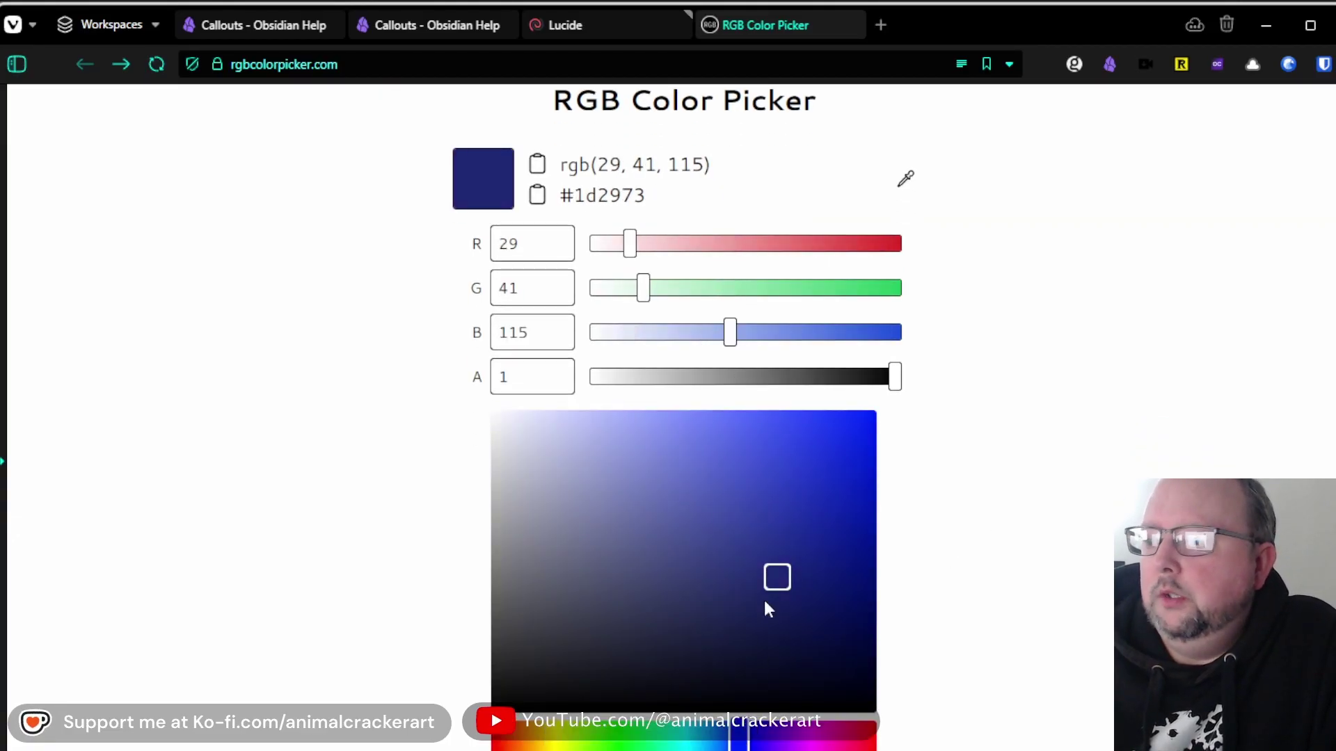
{"action": "left_click_drag", "start_coordinate": [773, 576], "coordinate": [668, 429]}
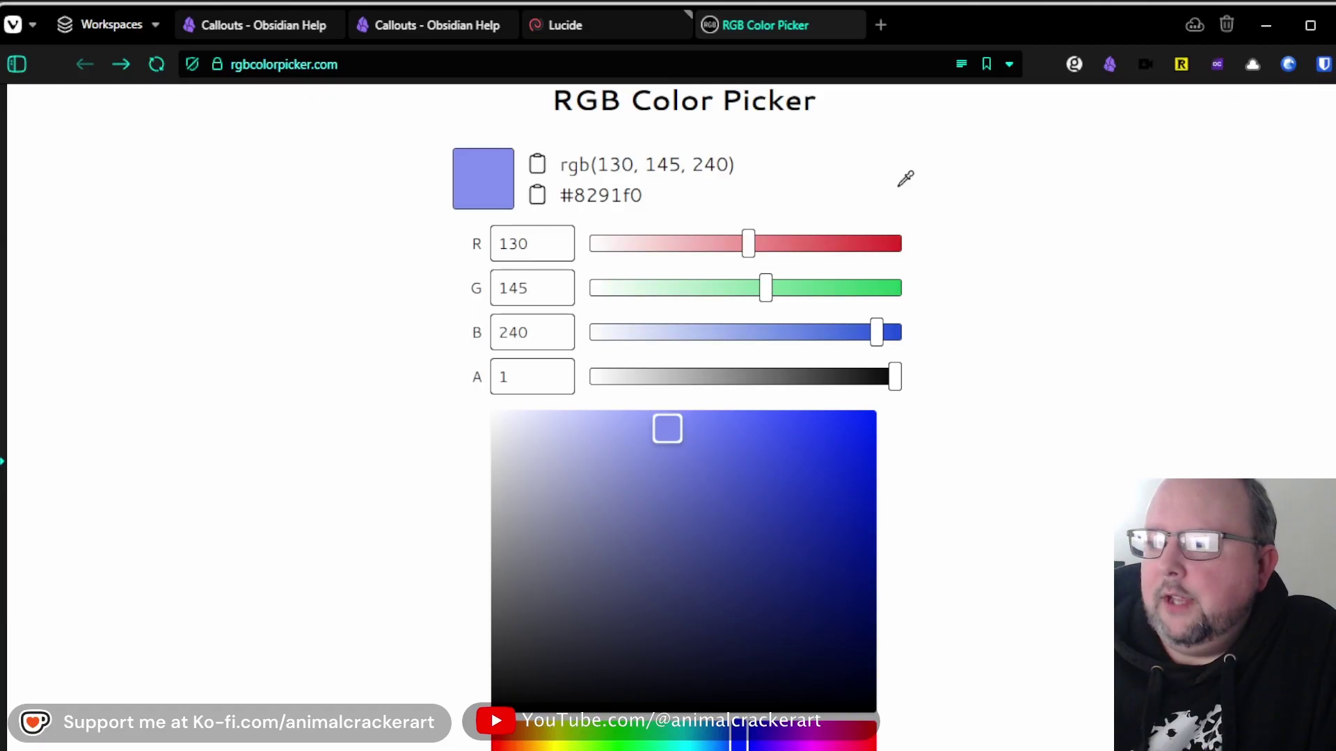
{"action": "left_click_drag", "start_coordinate": [739, 742], "coordinate": [714, 737]}
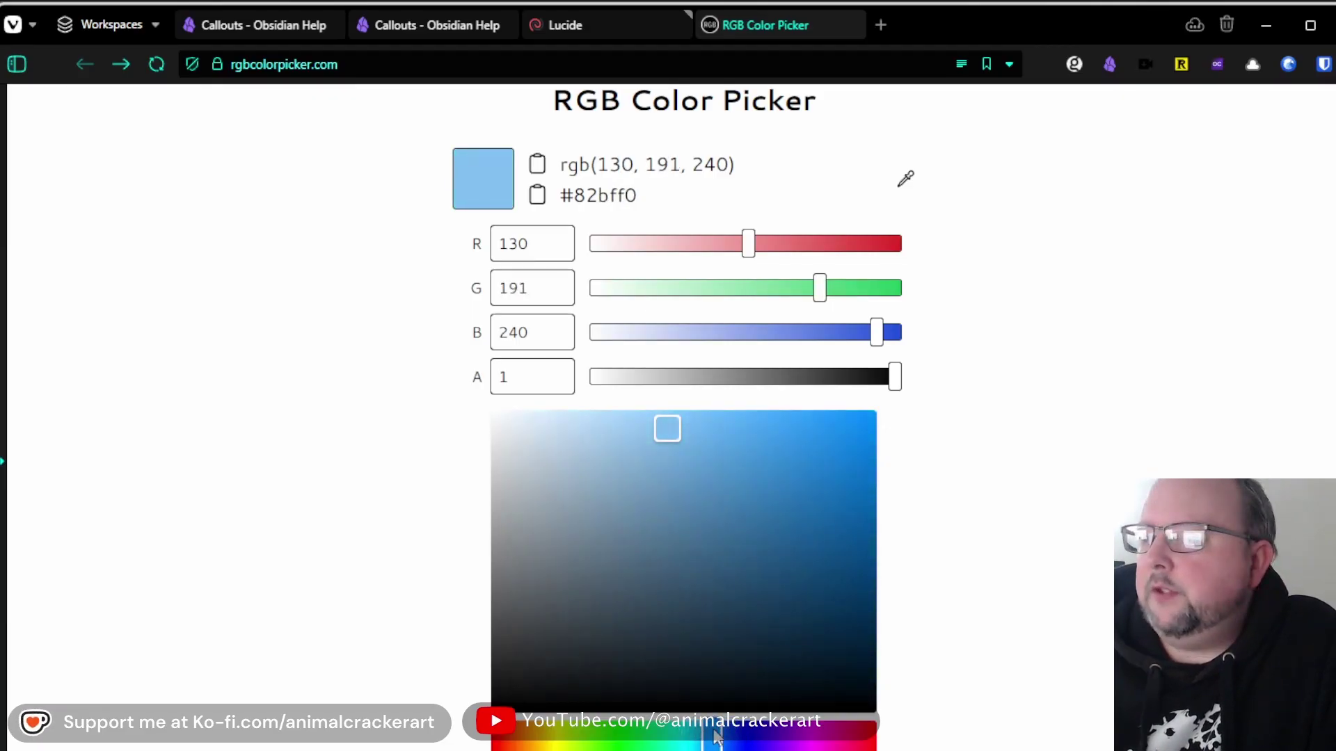
{"action": "mouse_move", "coordinate": [667, 440]}
{"action": "left_mouse_down"}
{"action": "mouse_move", "coordinate": [615, 439]}
{"action": "mouse_move", "coordinate": [549, 483]}
{"action": "mouse_move", "coordinate": [570, 498]}
{"action": "mouse_move", "coordinate": [764, 502]}
{"action": "mouse_move", "coordinate": [808, 516]}
{"action": "mouse_move", "coordinate": [703, 410]}
{"action": "left_mouse_up"}
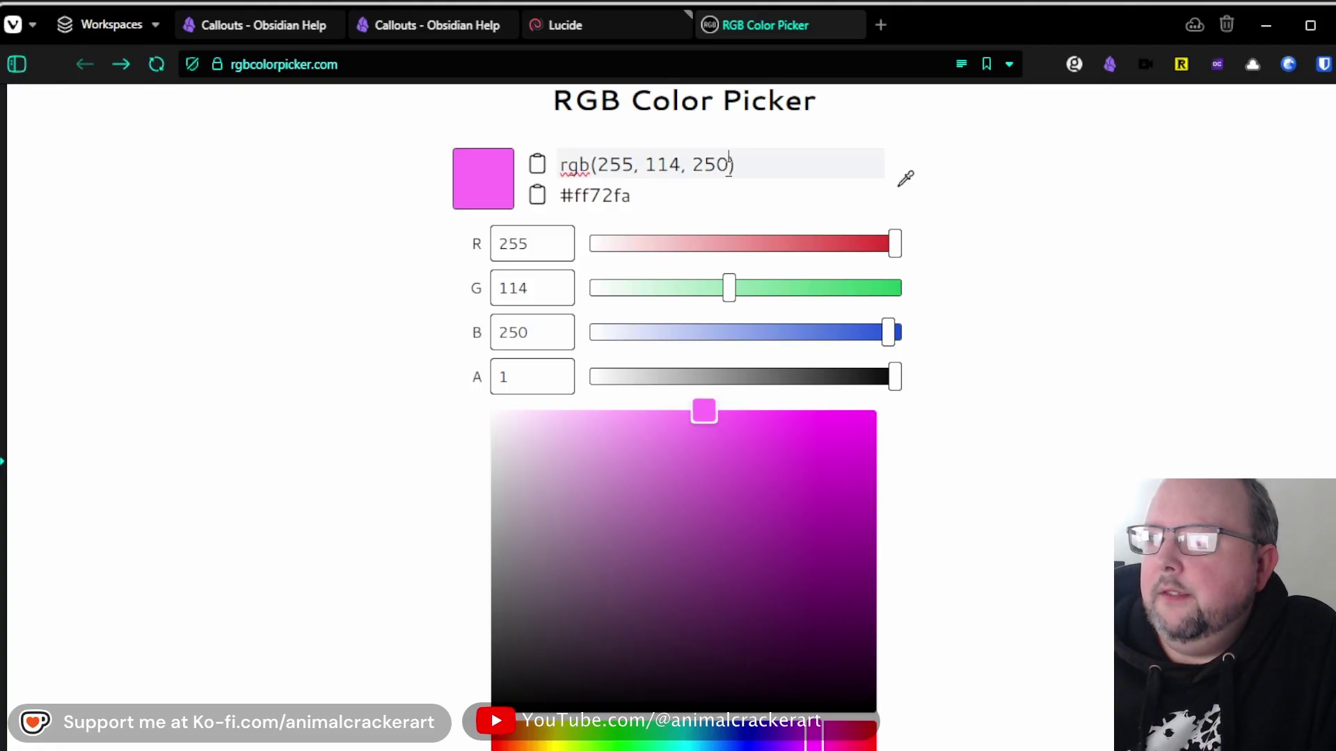
Step: Copy the chosen rgb numbers and return to the callout stylesheet in VS Code
{"action": "left_click_drag", "start_coordinate": [733, 168], "coordinate": [599, 161]}
{"action": "right_click", "coordinate": [681, 164]}
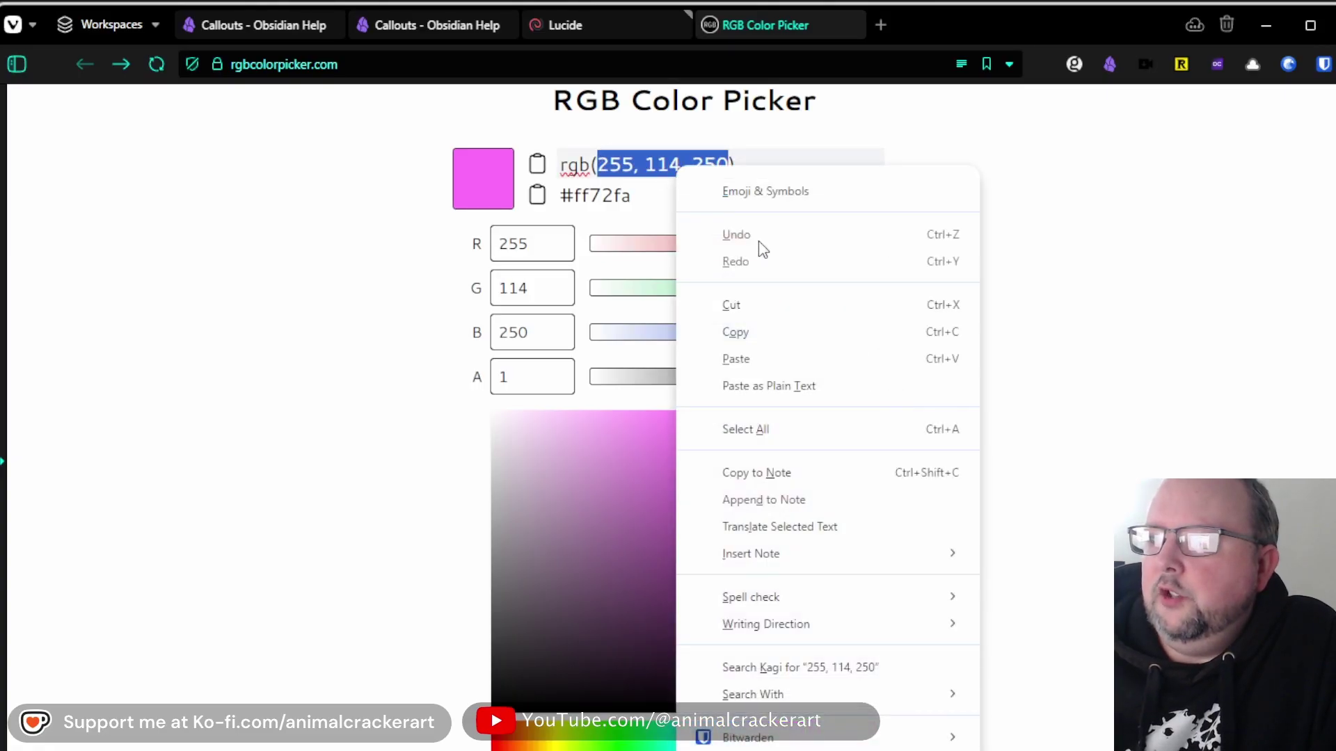
{"action": "left_click", "coordinate": [754, 332]}
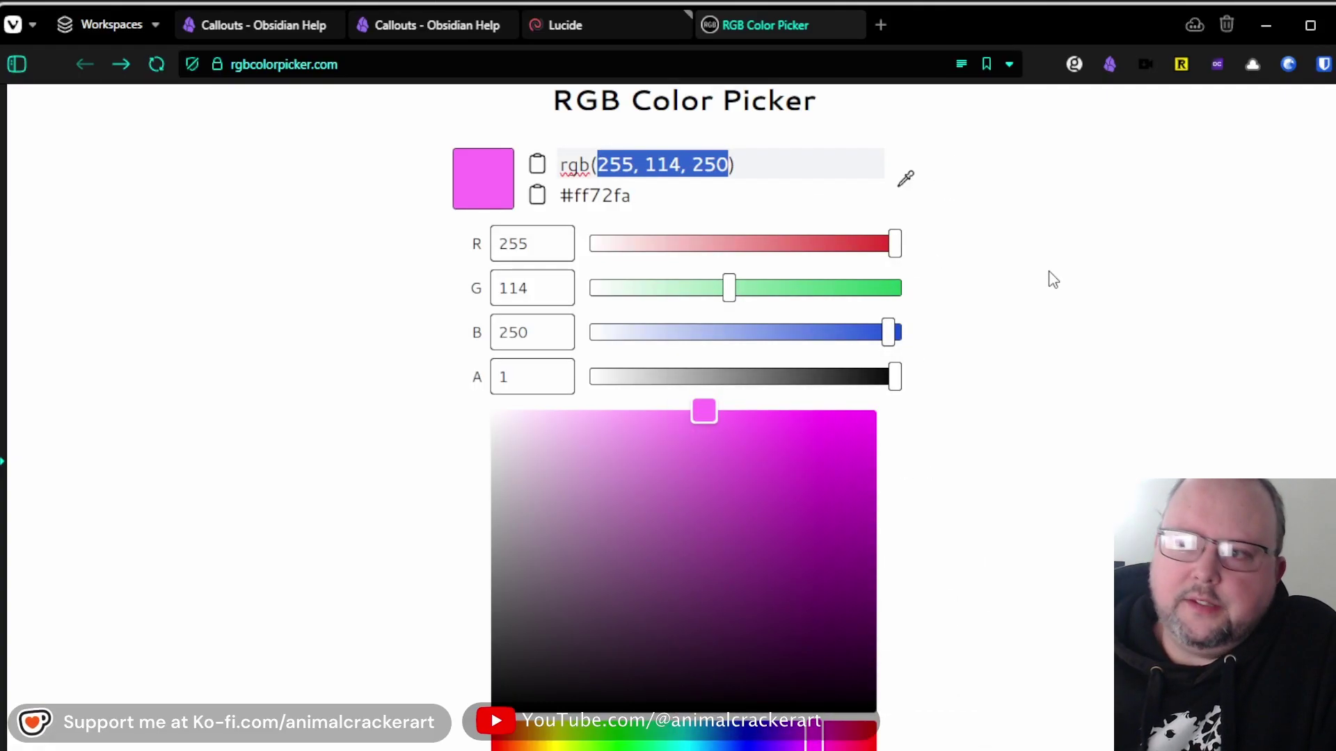
{"action": "left_click", "coordinate": [1127, 362]}
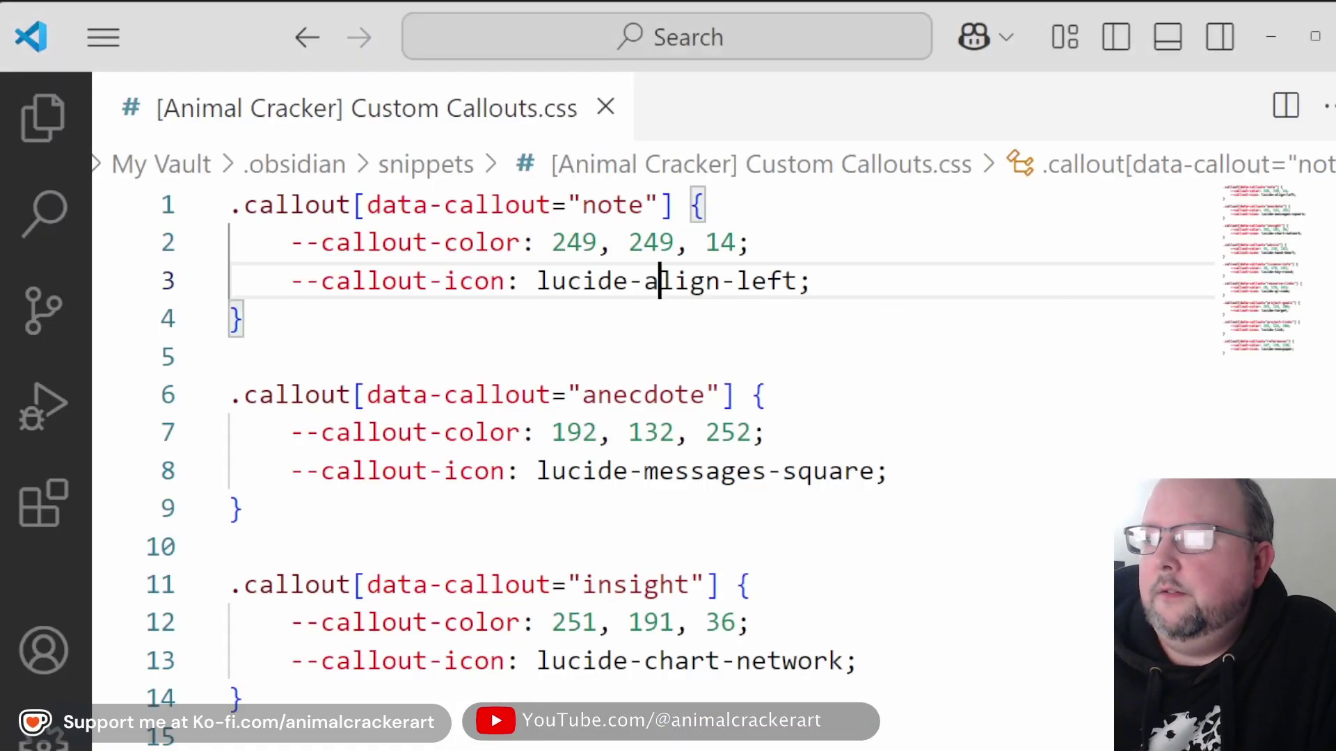
{"action": "double_click", "coordinate": [759, 274]}
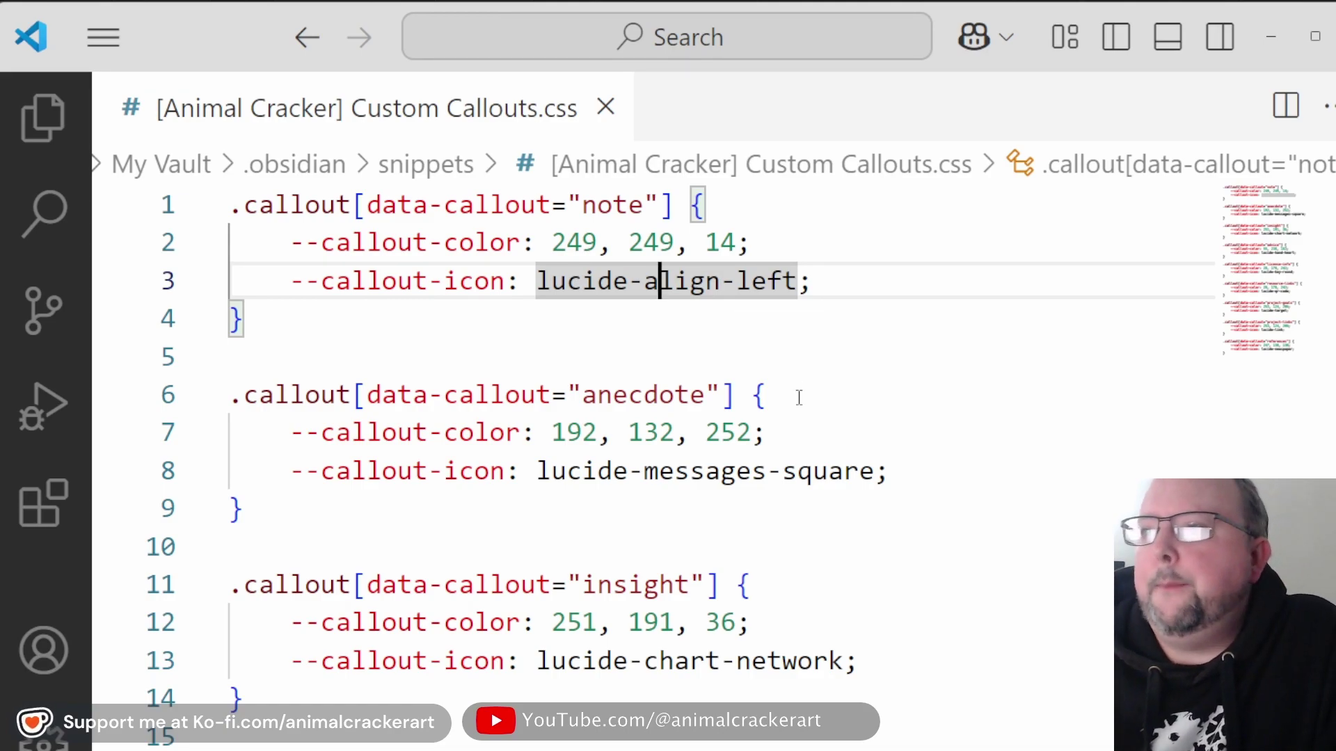
Step: Highlight the note callout's colour values and icon name once more
{"action": "left_click", "coordinate": [841, 250]}
{"action": "left_click_drag", "start_coordinate": [736, 243], "coordinate": [553, 242]}
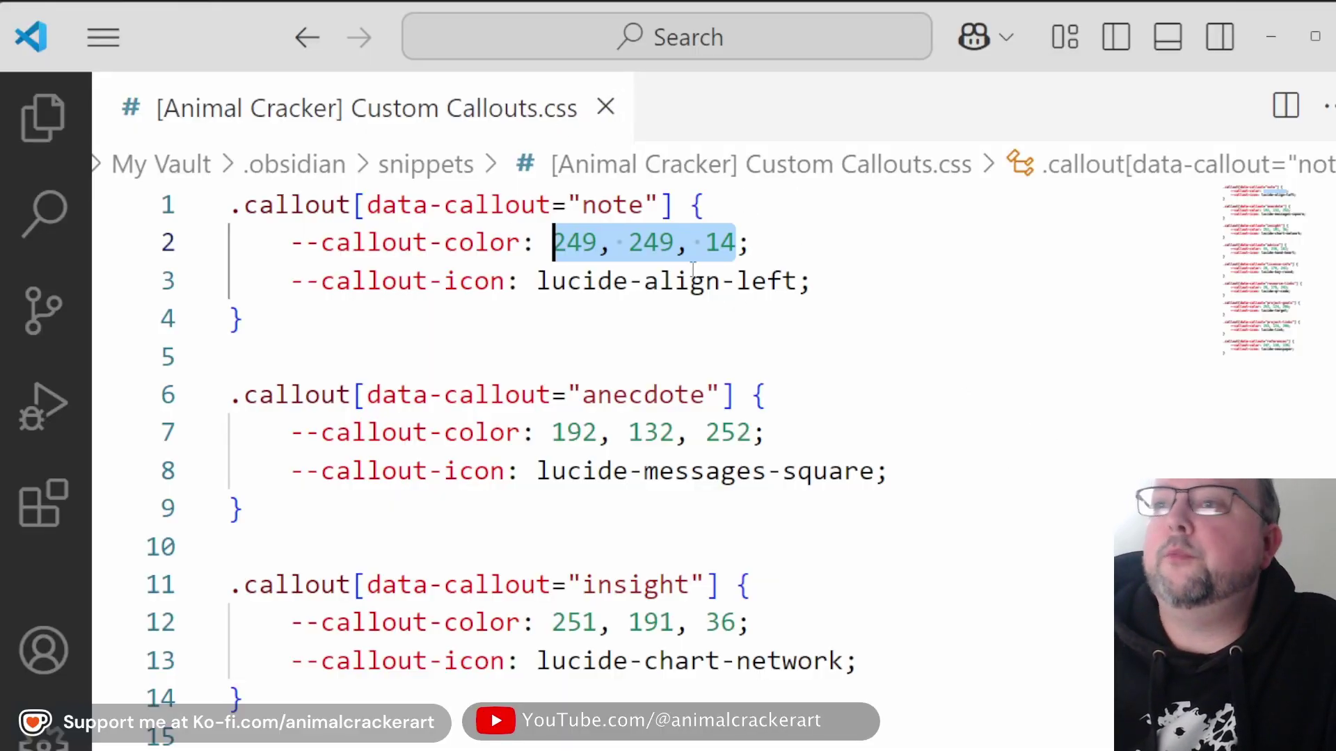
{"action": "left_click", "coordinate": [882, 297]}
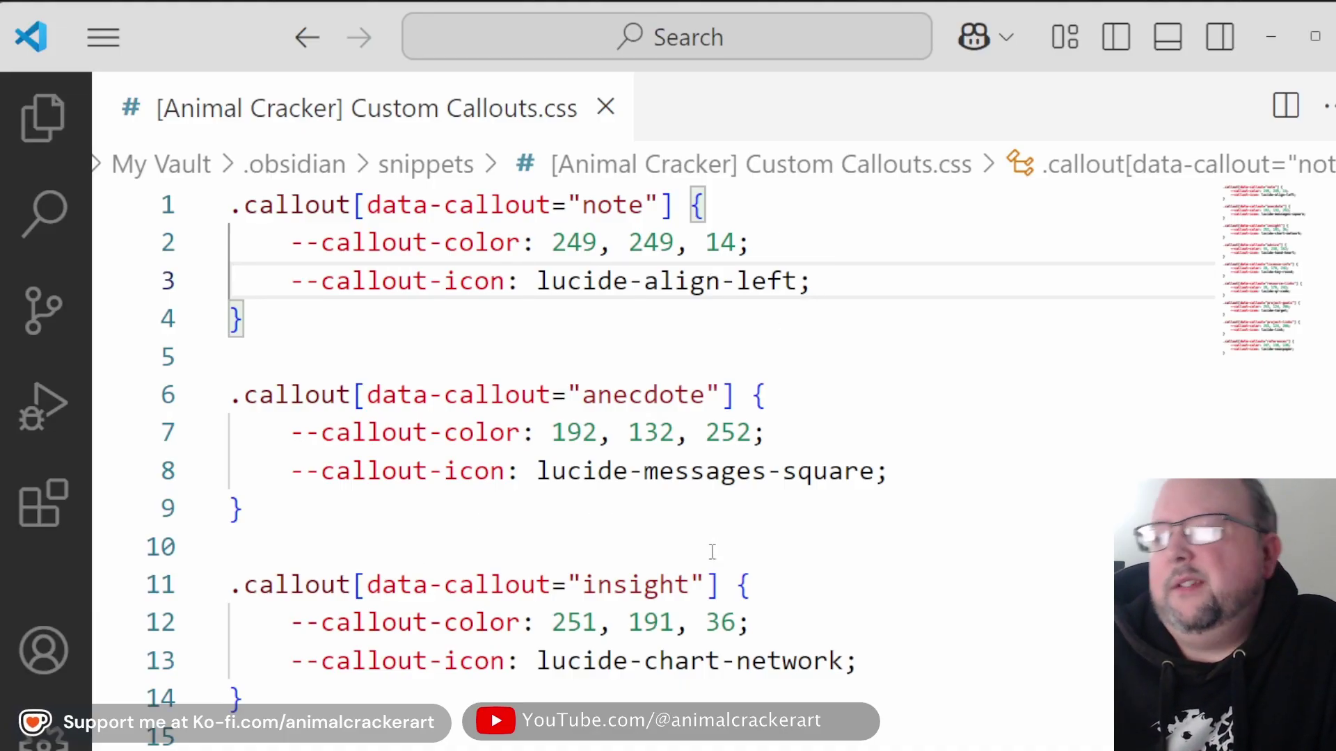
{"action": "scroll", "coordinate": [846, 533], "scroll_direction": "down", "scroll_amount": 1}
{"action": "scroll", "coordinate": [879, 525], "scroll_direction": "up", "scroll_amount": 1}
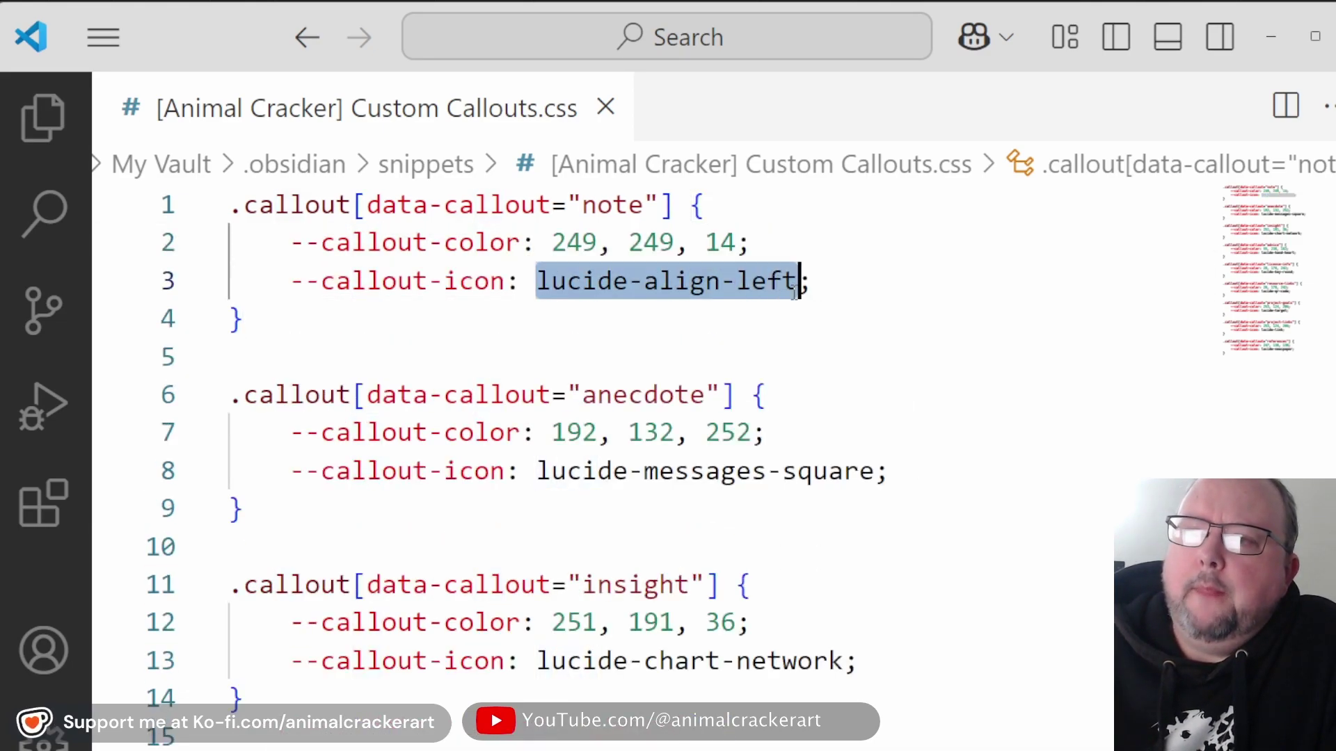
{"action": "left_click_drag", "start_coordinate": [539, 282], "coordinate": [797, 283]}
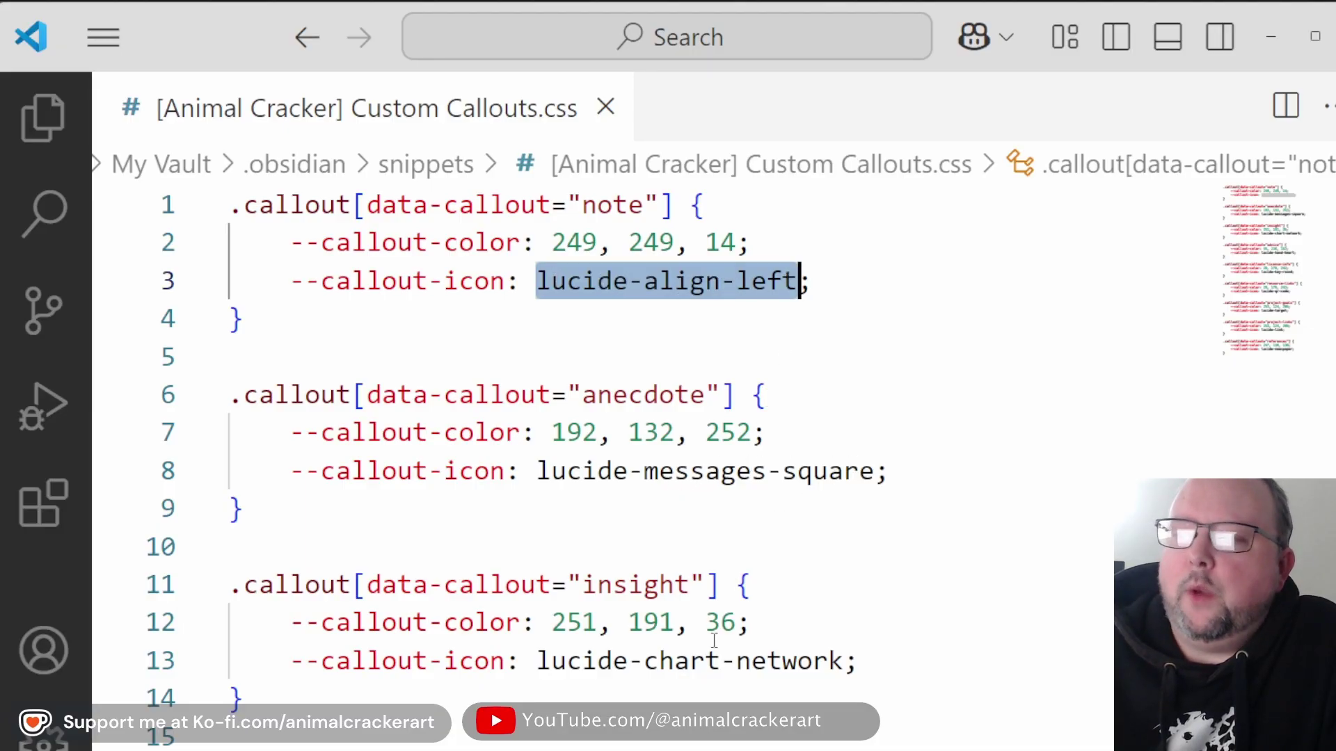
{"action": "scroll", "coordinate": [731, 638], "scroll_direction": "down", "scroll_amount": 2}
{"action": "scroll", "coordinate": [775, 611], "scroll_direction": "down", "scroll_amount": 1}
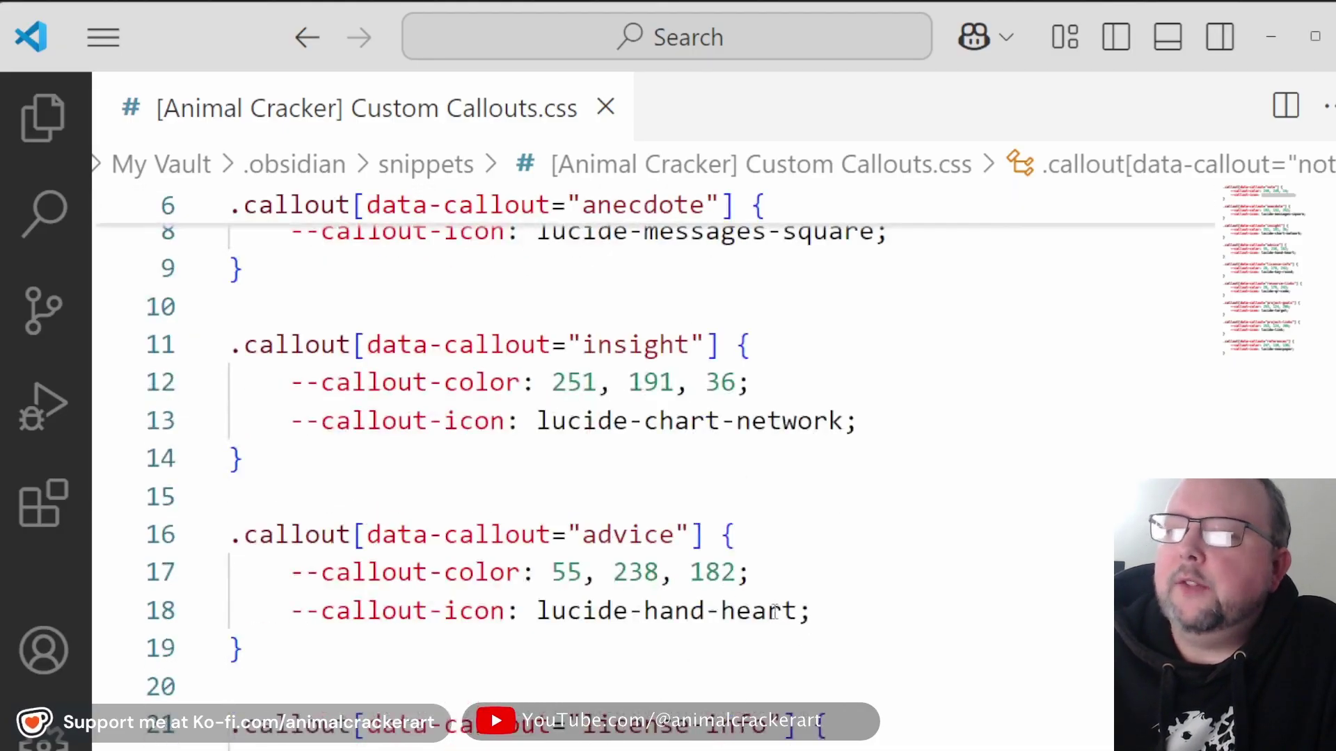
Step: Select the lucide prefix of the advice callout's icon and switch back to the browser
{"action": "left_click", "coordinate": [773, 612]}
{"action": "left_click", "coordinate": [675, 612]}
{"action": "left_click_drag", "start_coordinate": [558, 614], "coordinate": [634, 613]}
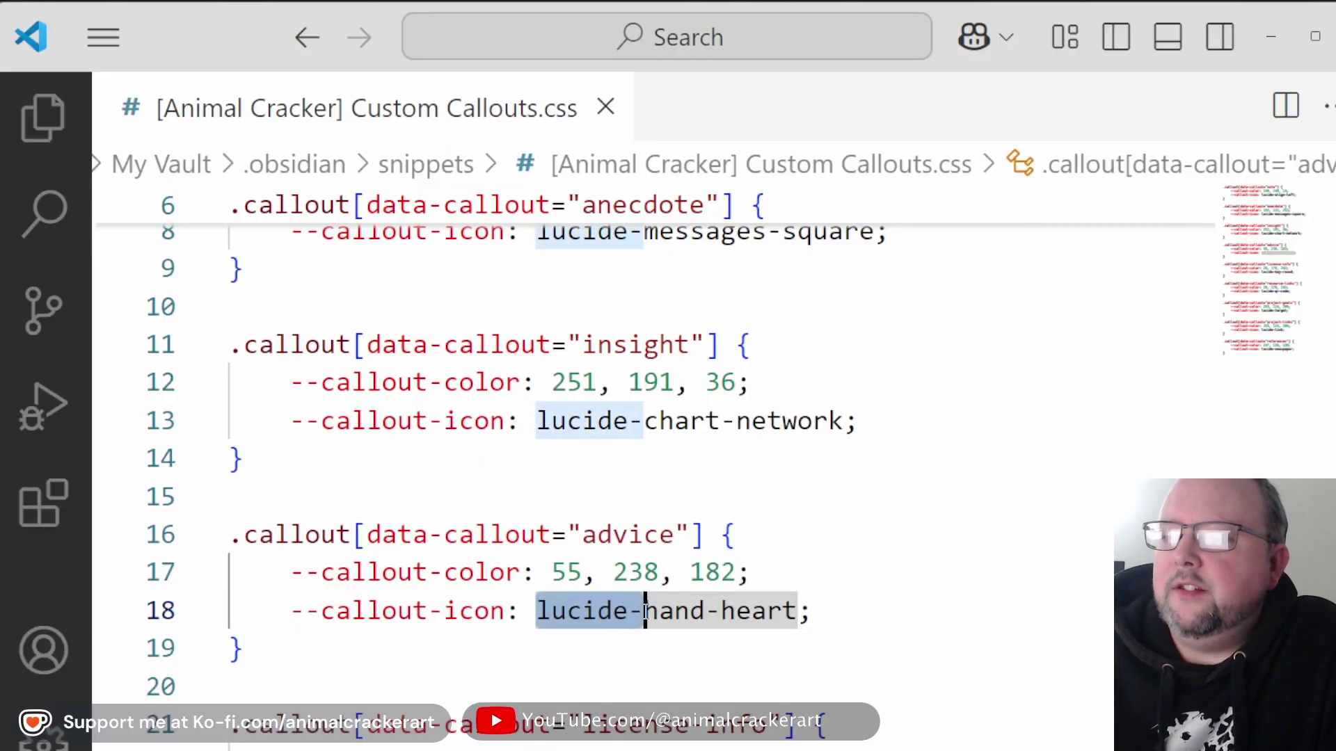
{"action": "scroll", "coordinate": [635, 444], "scroll_direction": "up", "scroll_amount": 1}
{"action": "scroll", "coordinate": [634, 444], "scroll_direction": "down", "scroll_amount": 1}
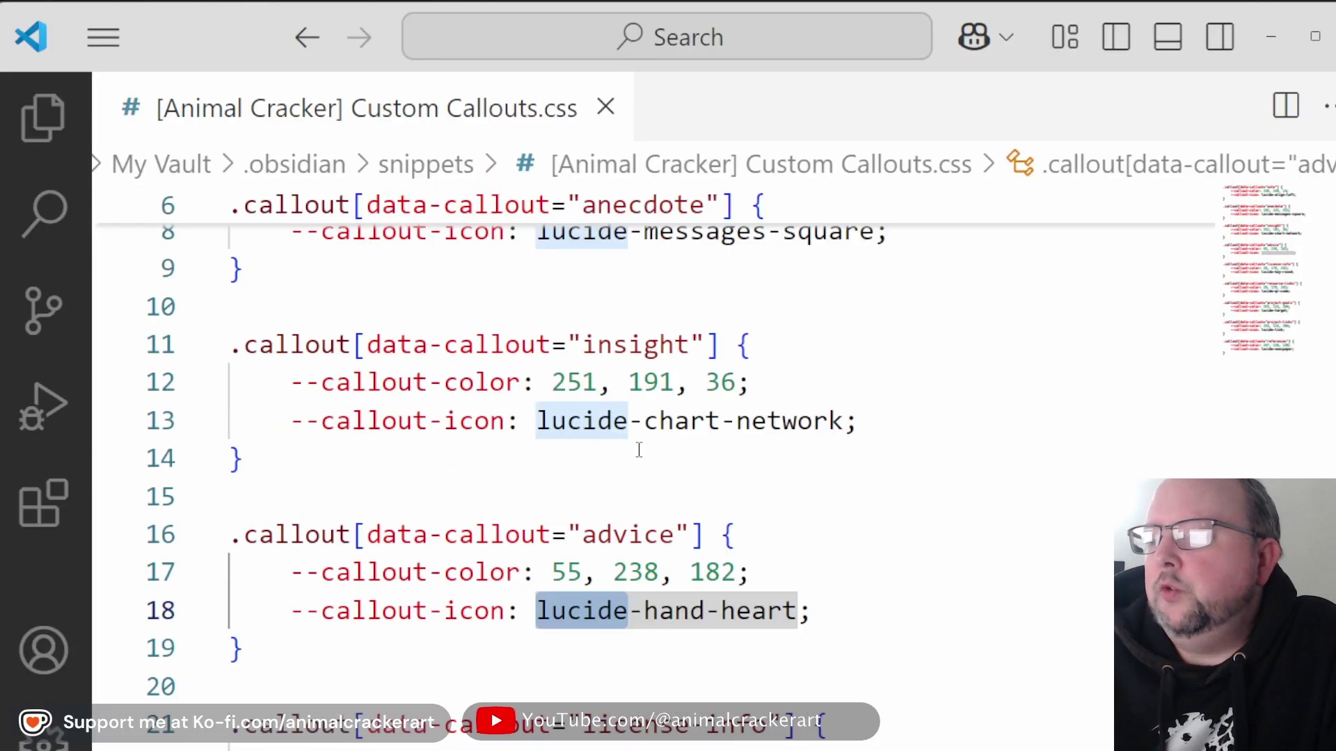
{"action": "scroll", "coordinate": [658, 470], "scroll_direction": "up", "scroll_amount": 1}
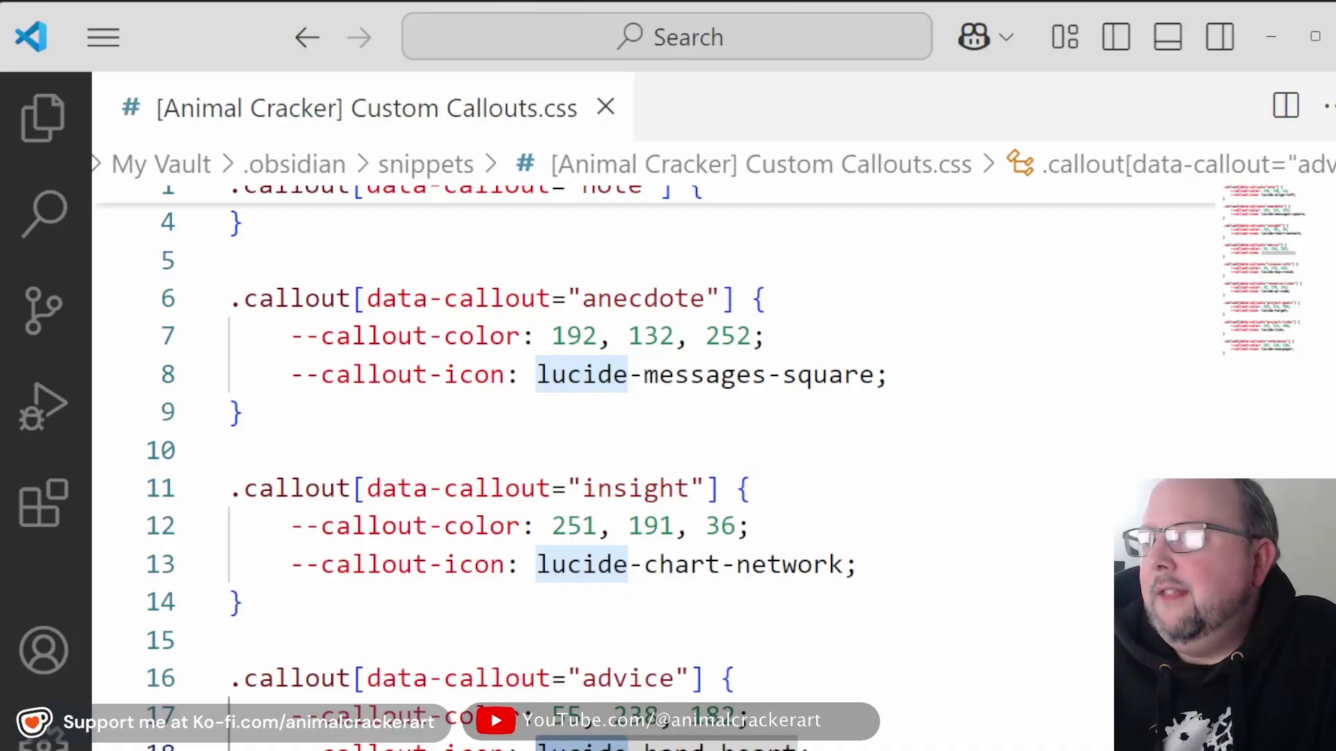
{"action": "key", "text": "alt+Tab"}
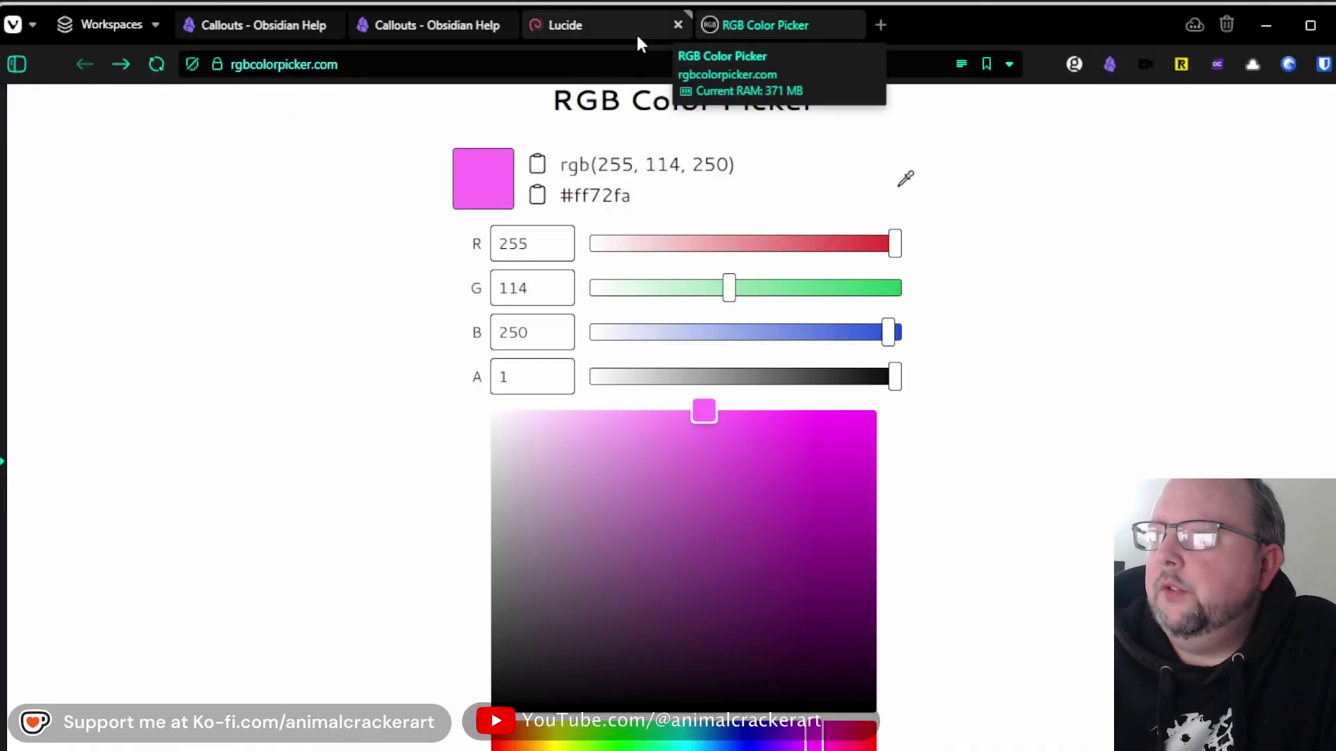
Step: Search the Lucide icon library for 'dog' and view the paw-print icon's details
{"action": "left_click", "coordinate": [580, 19]}
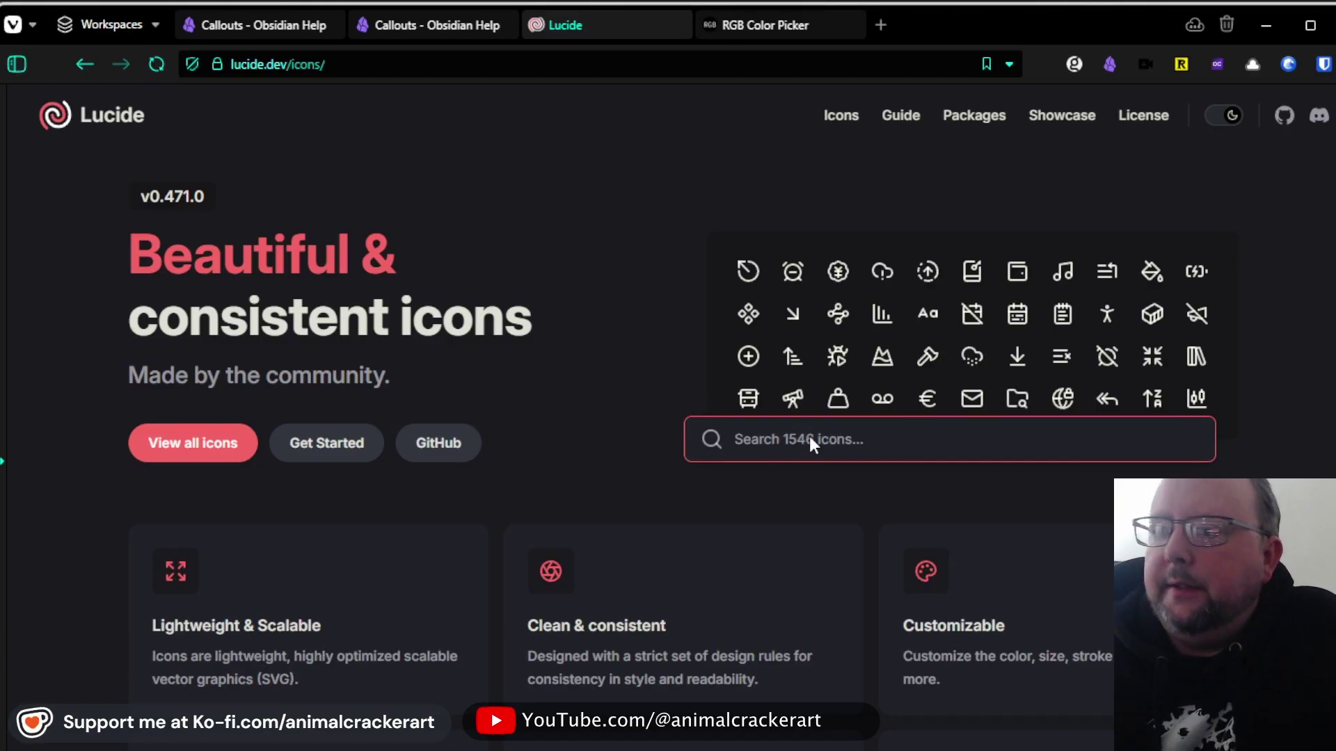
{"action": "left_click", "coordinate": [841, 446]}
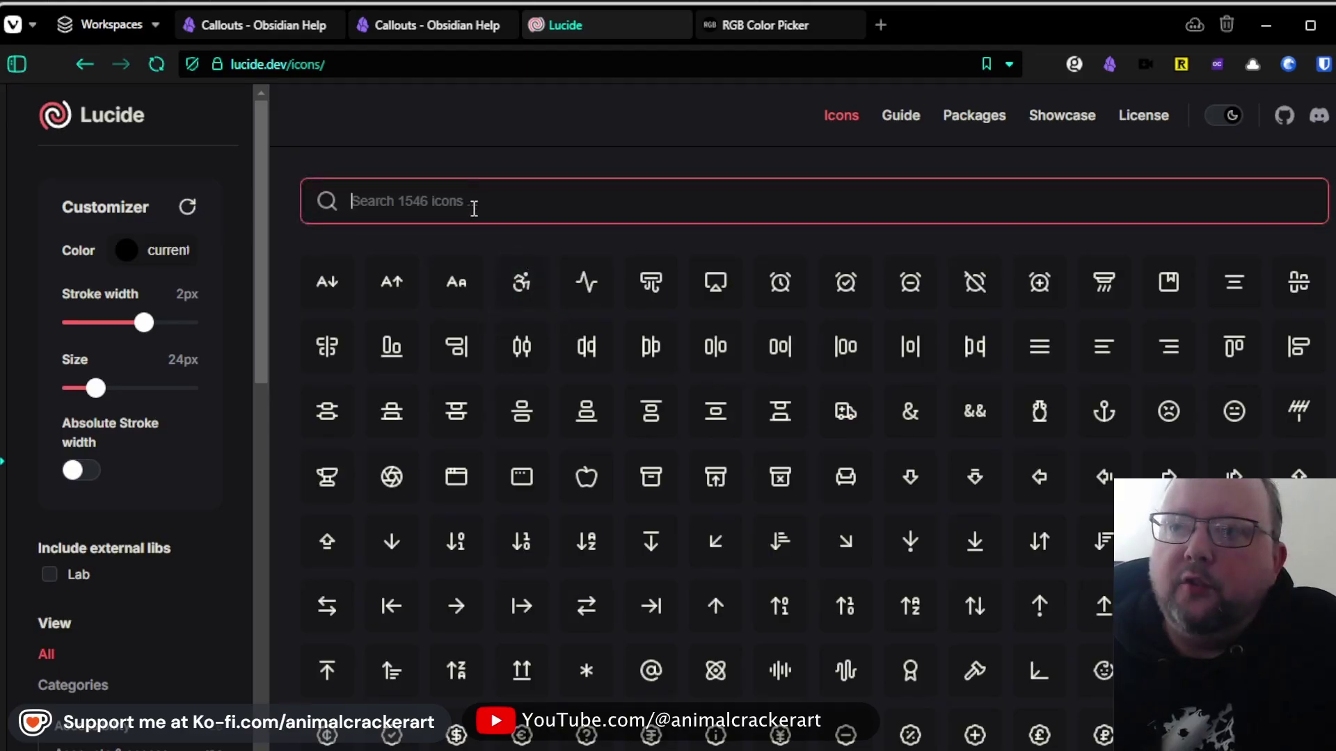
{"action": "scroll", "coordinate": [1002, 519], "scroll_direction": "down", "scroll_amount": 10}
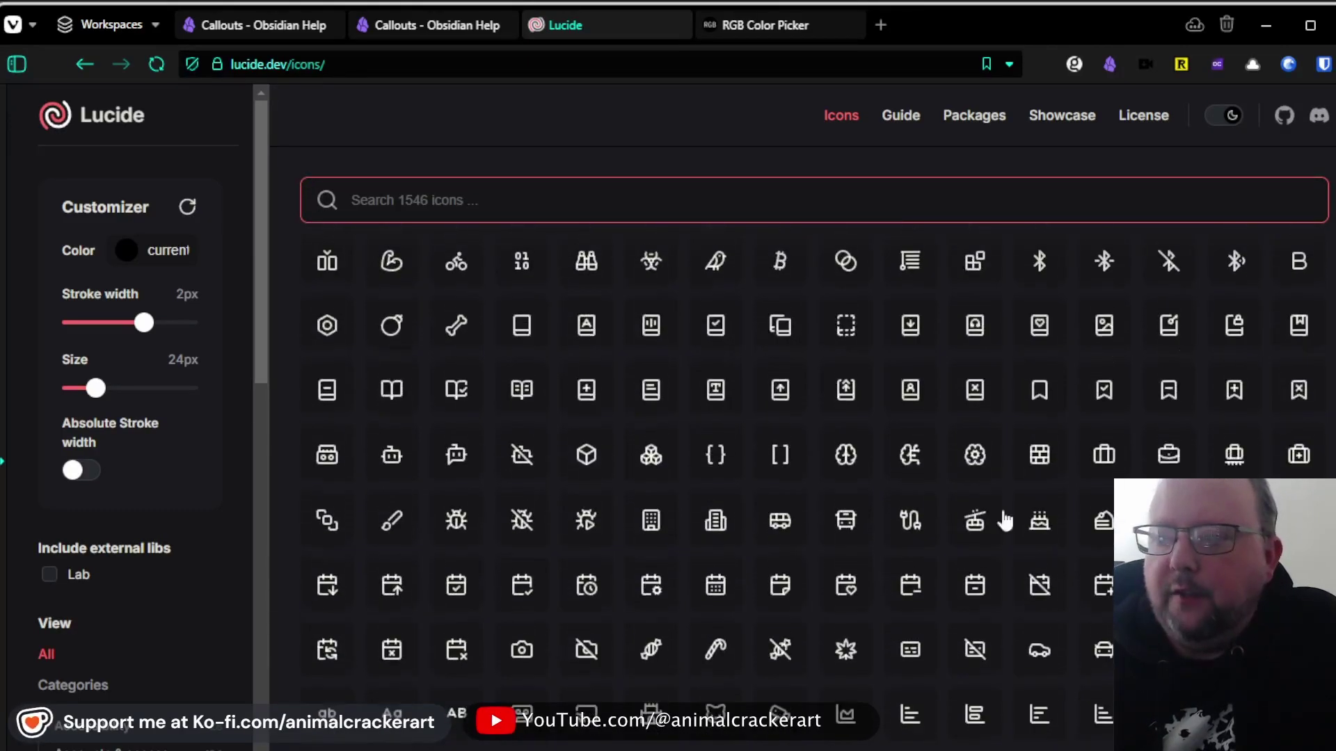
{"action": "scroll", "coordinate": [960, 484], "scroll_direction": "down", "scroll_amount": 2}
{"action": "scroll", "coordinate": [707, 498], "scroll_direction": "down", "scroll_amount": 2}
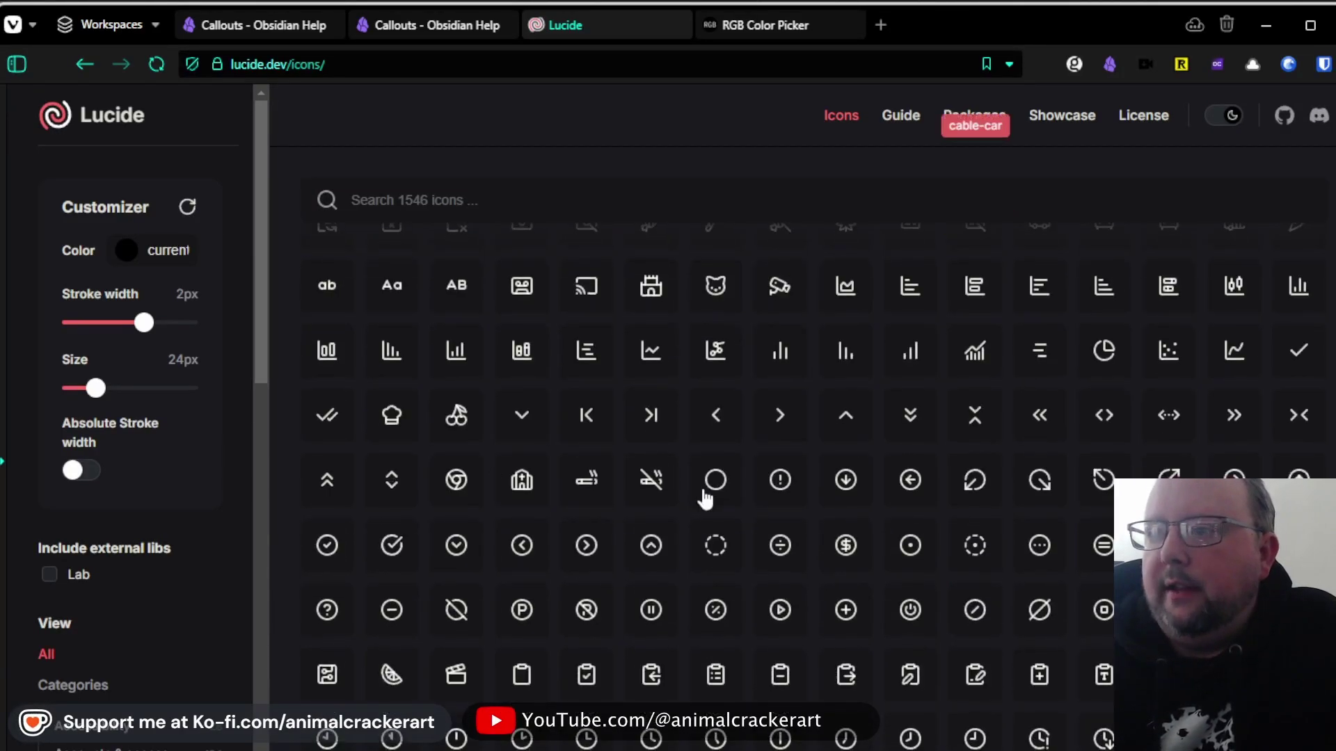
{"action": "scroll", "coordinate": [800, 545], "scroll_direction": "up", "scroll_amount": 5}
{"action": "left_click", "coordinate": [413, 204]}
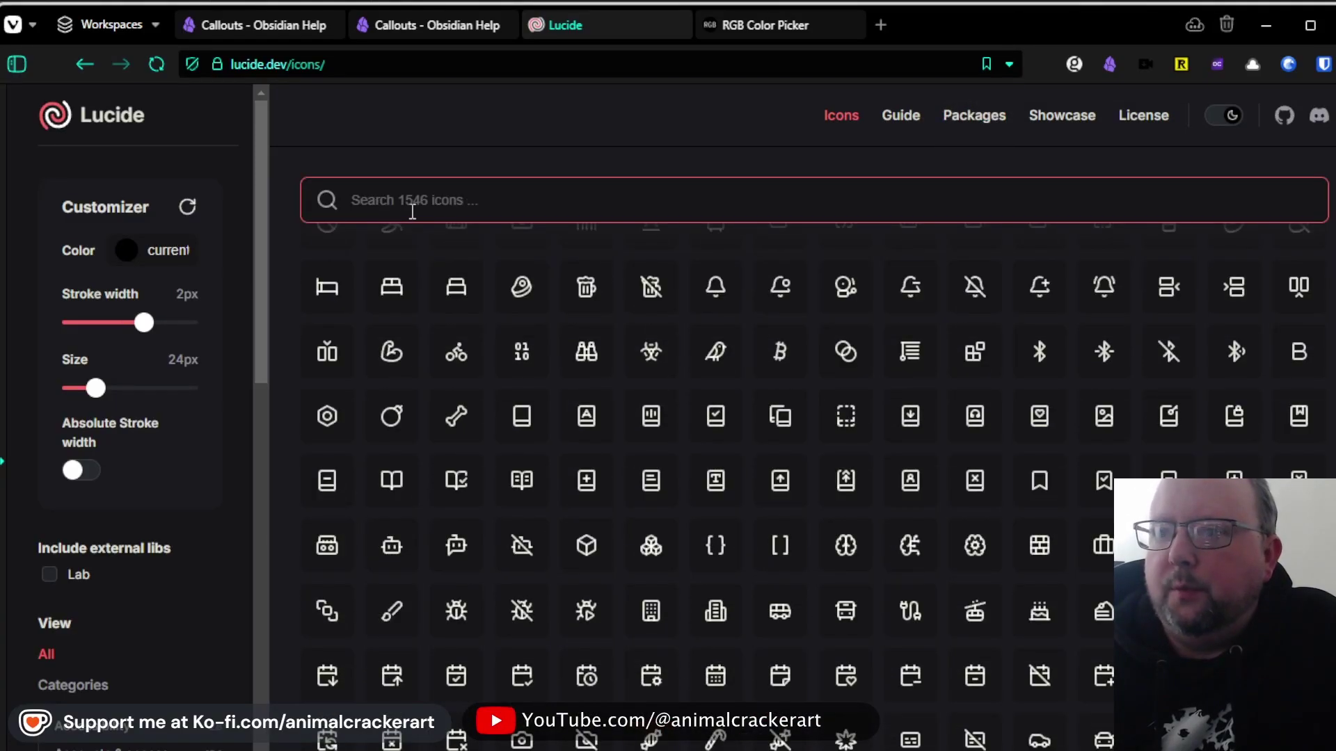
{"action": "type", "text": "dog"}
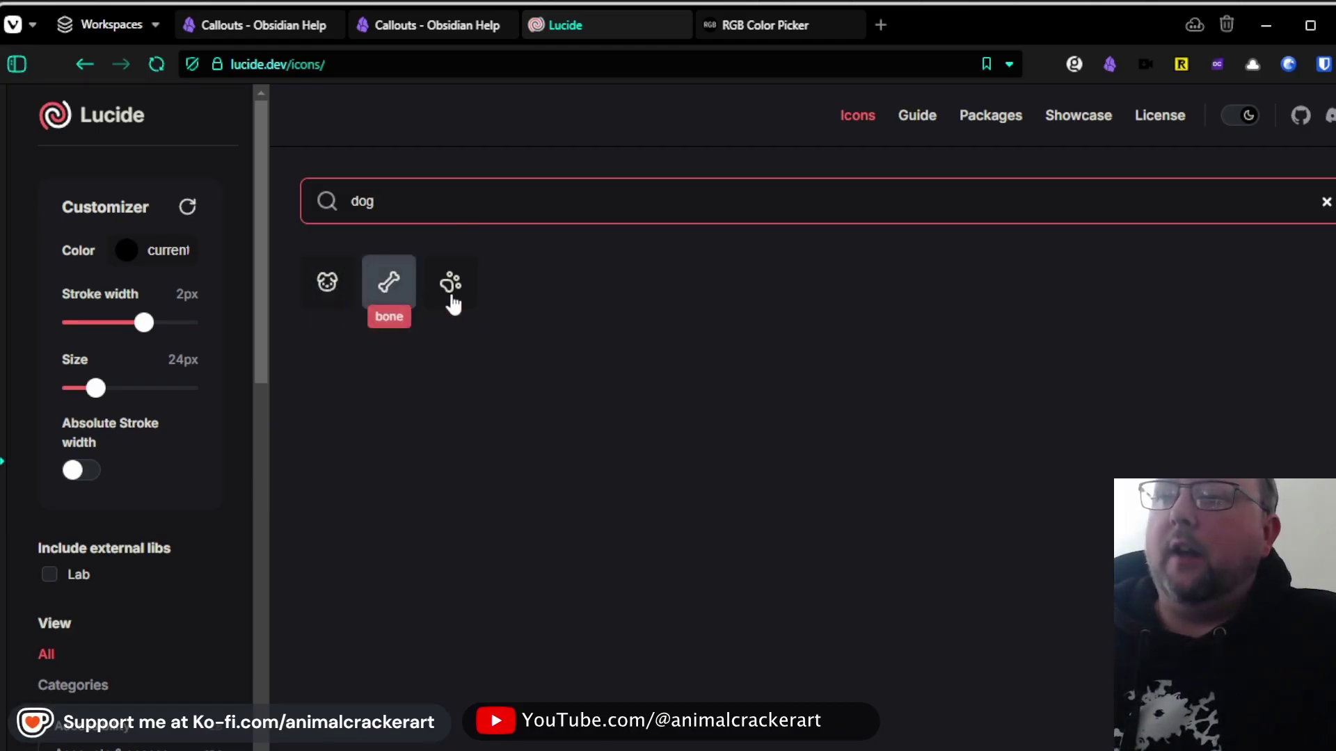
{"action": "left_click", "coordinate": [461, 302]}
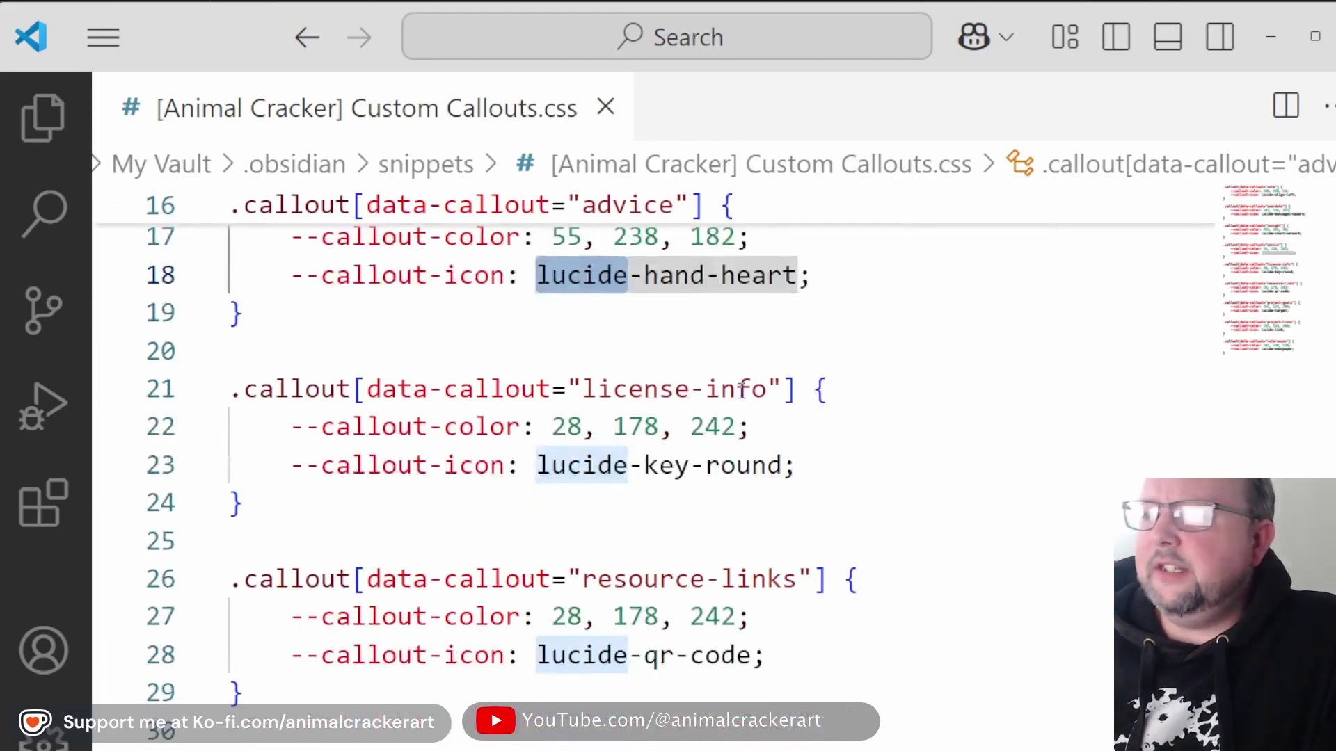
{"action": "scroll", "coordinate": [752, 386], "scroll_direction": "up", "scroll_amount": 1}
{"action": "scroll", "coordinate": [752, 387], "scroll_direction": "up", "scroll_amount": 3}
{"action": "scroll", "coordinate": [752, 386], "scroll_direction": "up", "scroll_amount": 2}
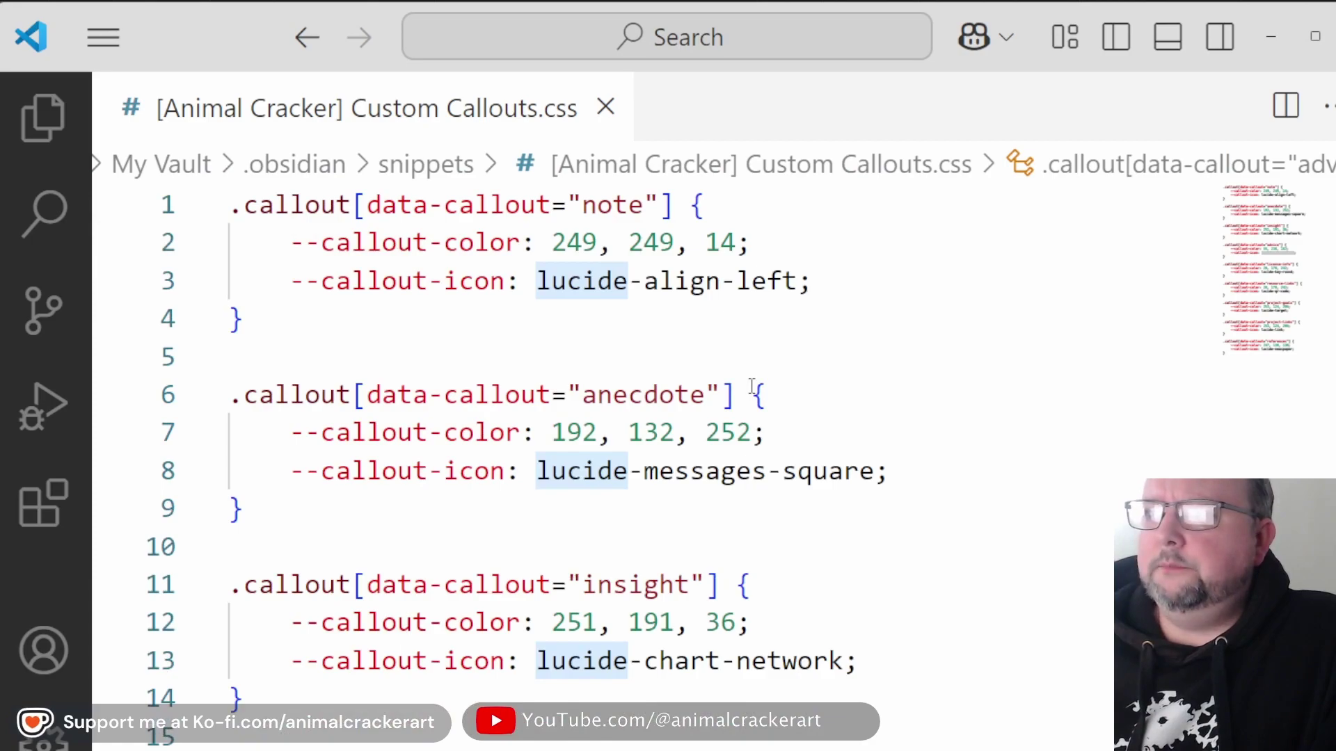
Step: Duplicate the note callout block at the top of the stylesheet
{"action": "left_click_drag", "start_coordinate": [247, 318], "coordinate": [133, 202]}
{"action": "key", "text": "ctrl+c"}
{"action": "key", "text": "Left"}
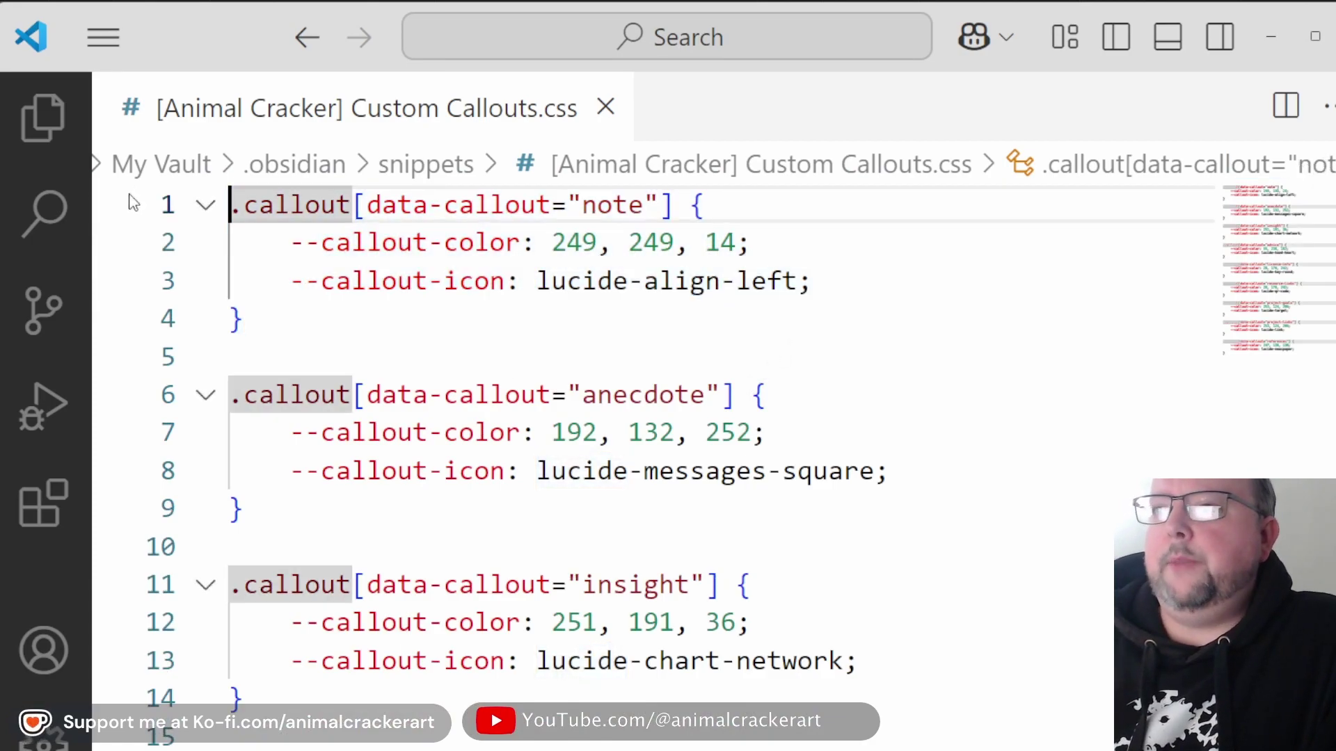
{"action": "key", "text": "Return"}
{"action": "key", "text": "Return"}
{"action": "key", "text": "Return"}
{"action": "key", "text": "Up"}
{"action": "key", "text": "Up"}
{"action": "key", "text": "ctrl+v"}
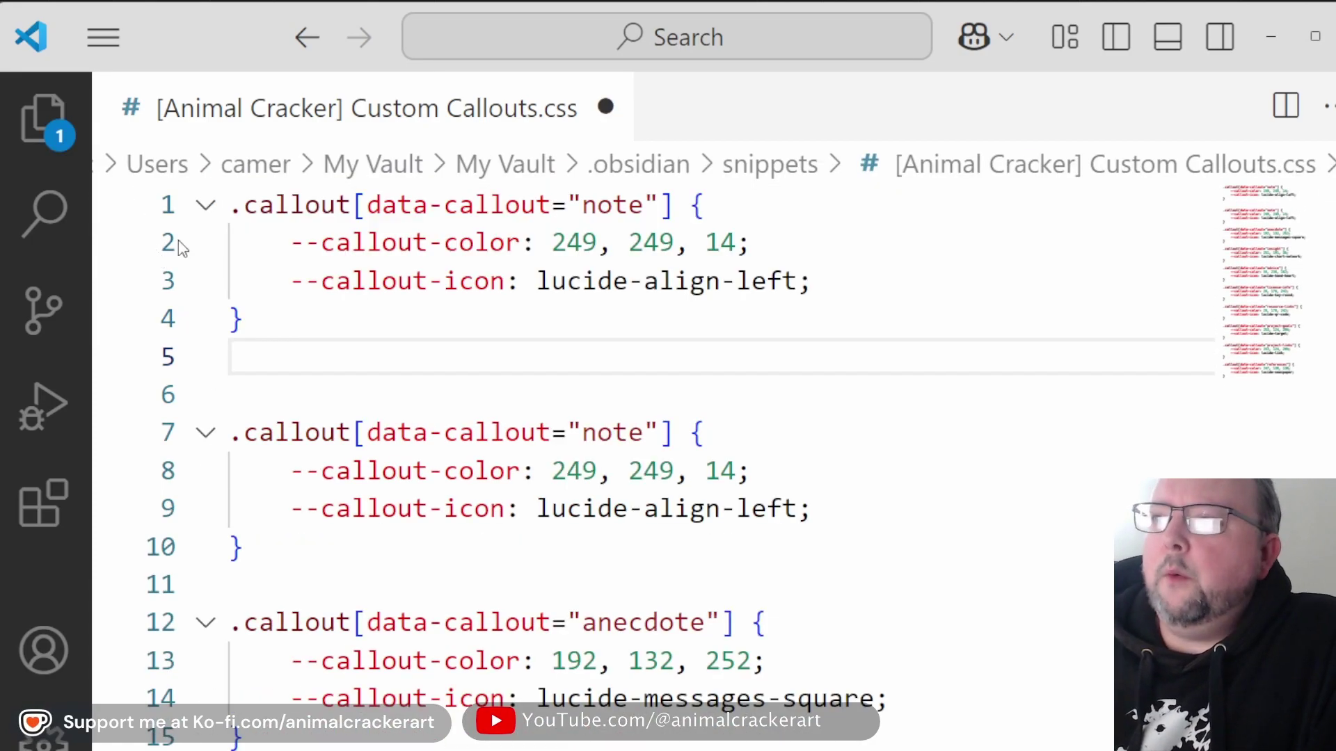
Step: Change the copied block's icon to lucide-paw-print, rename 'note' to 'paw', and bring up the colour picker
{"action": "left_click_drag", "start_coordinate": [645, 281], "coordinate": [770, 282]}
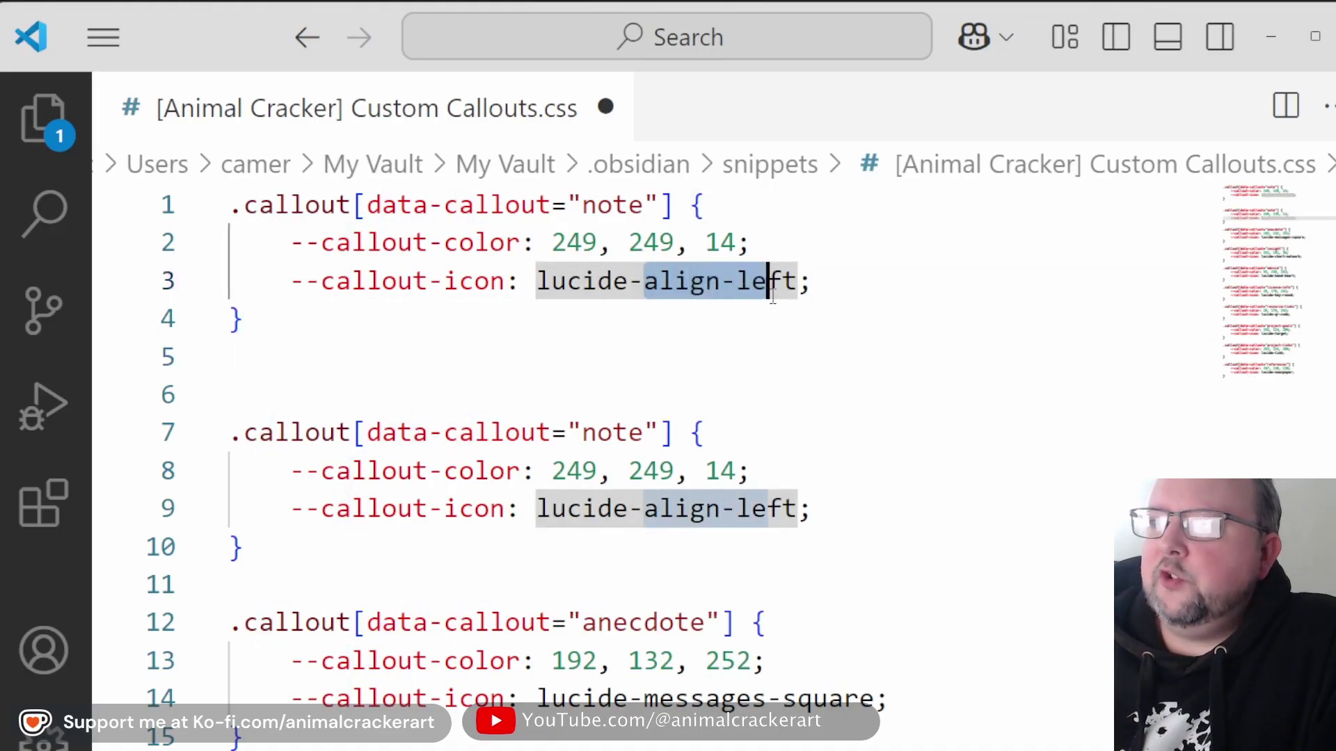
{"action": "key", "text": "shift+Right"}
{"action": "key", "text": "shift+Right"}
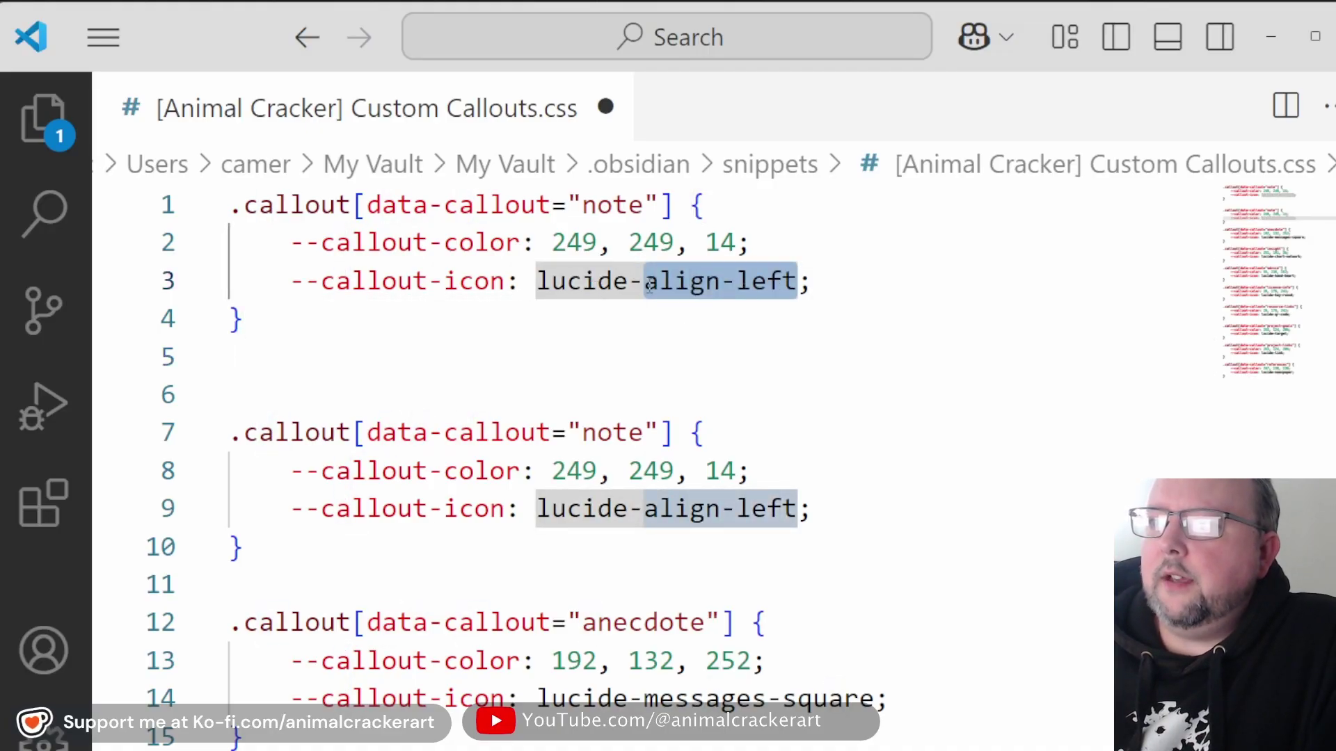
{"action": "type", "text": "paw-p"}
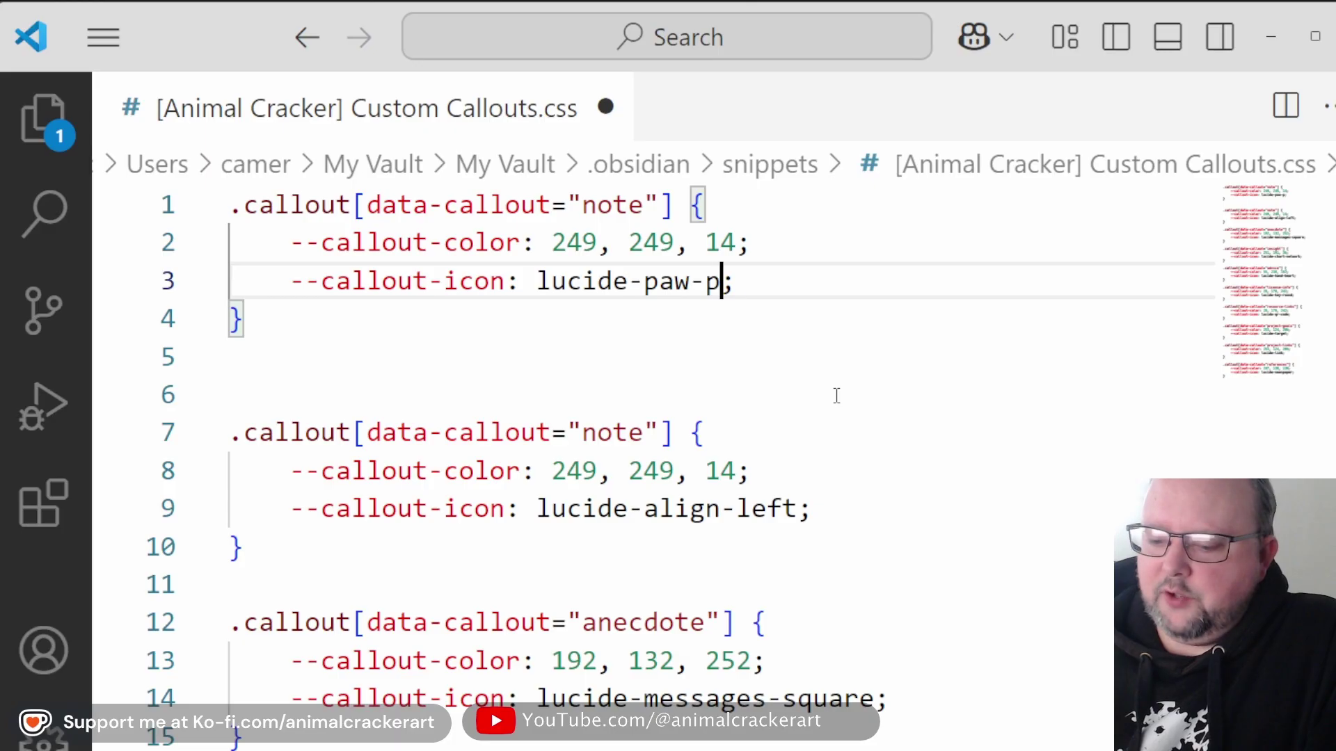
{"action": "type", "text": "rint"}
{"action": "key", "text": "Up"}
{"action": "key", "text": "Up"}
{"action": "key", "text": "Left"}
{"action": "key", "text": "Left"}
{"action": "key", "text": "Left"}
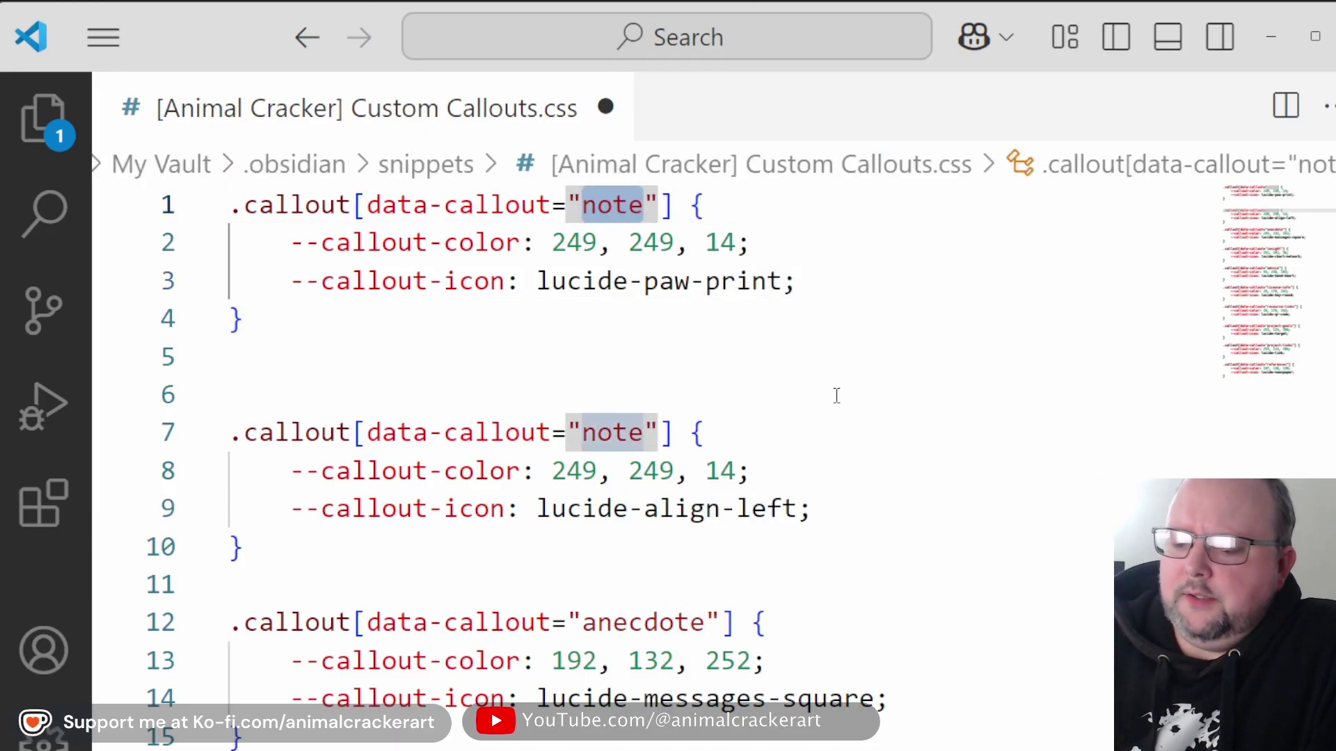
{"action": "key", "text": "ctrl+shift+Right"}
{"action": "type", "text": "paw"}
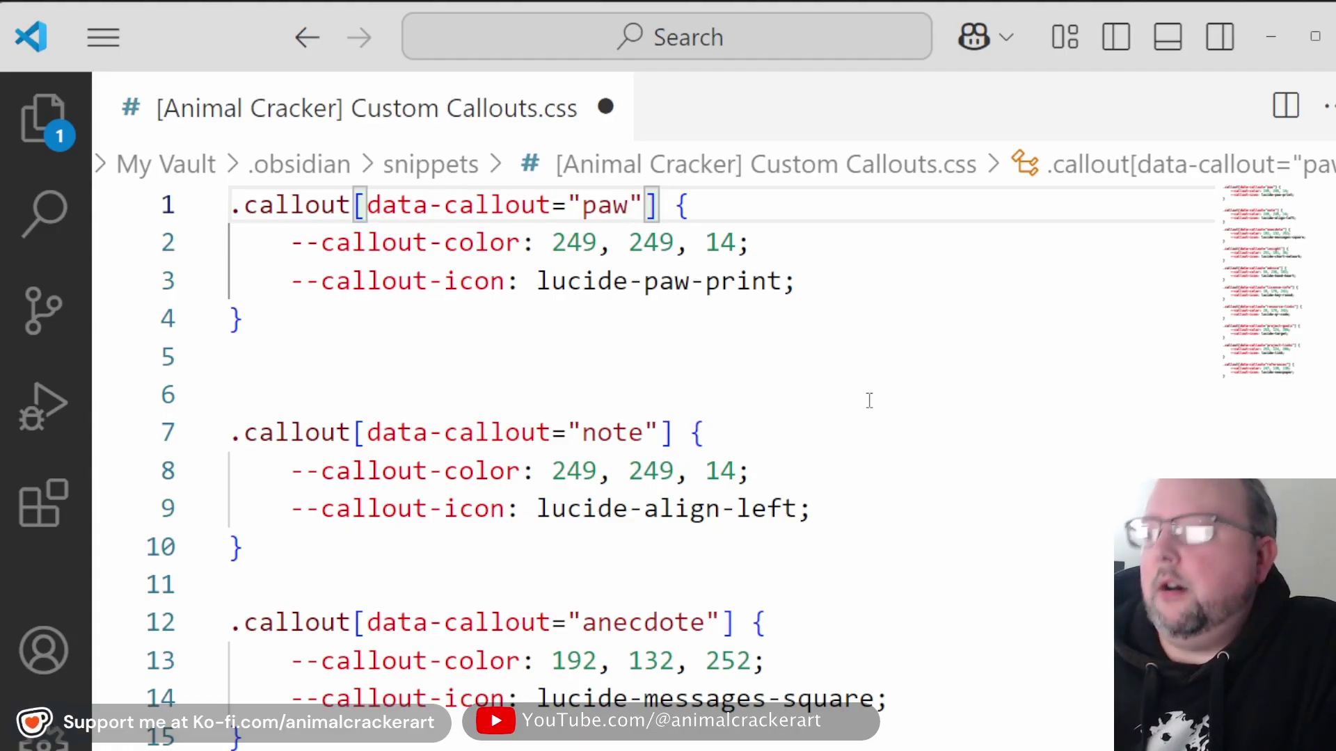
{"action": "key", "text": "alt+Tab"}
{"action": "left_click", "coordinate": [762, 24]}
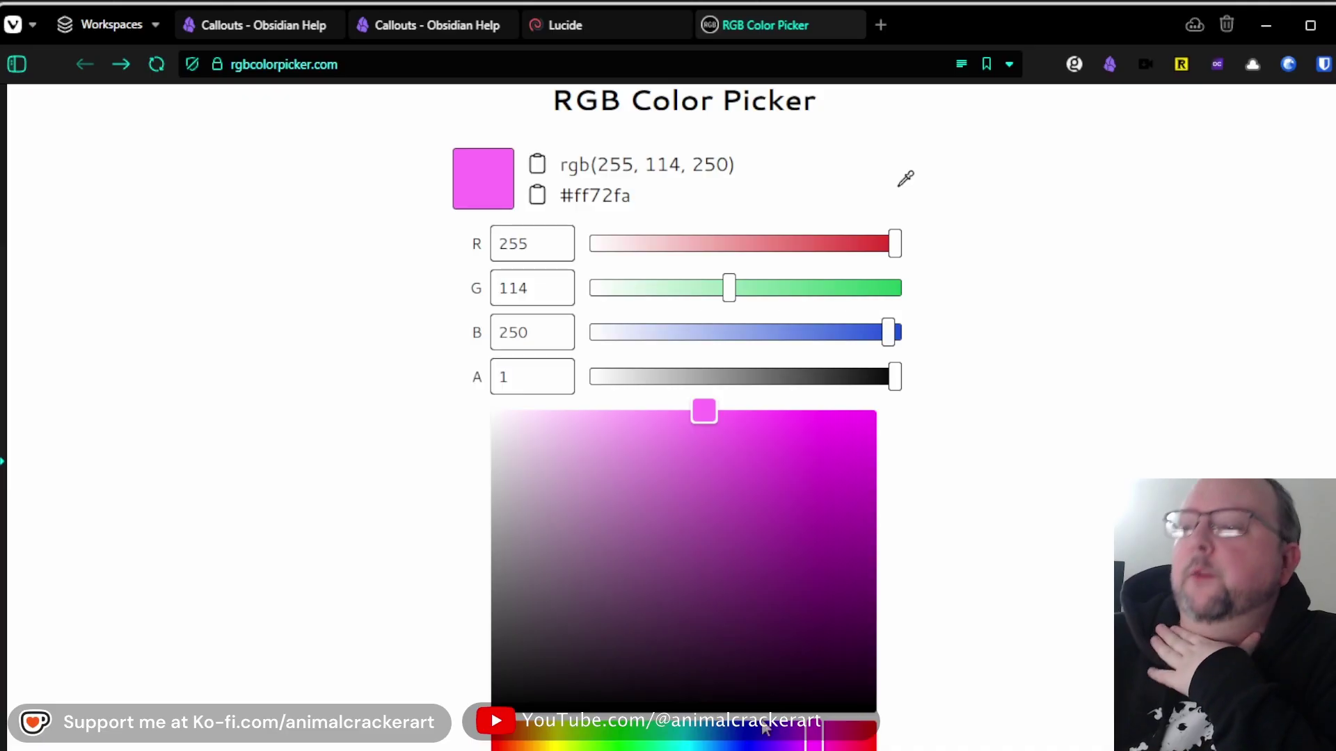
Step: Pick a dark burnt-orange, rgb(148, 52, 0), and copy its values back to the editor
{"action": "left_click", "coordinate": [536, 740]}
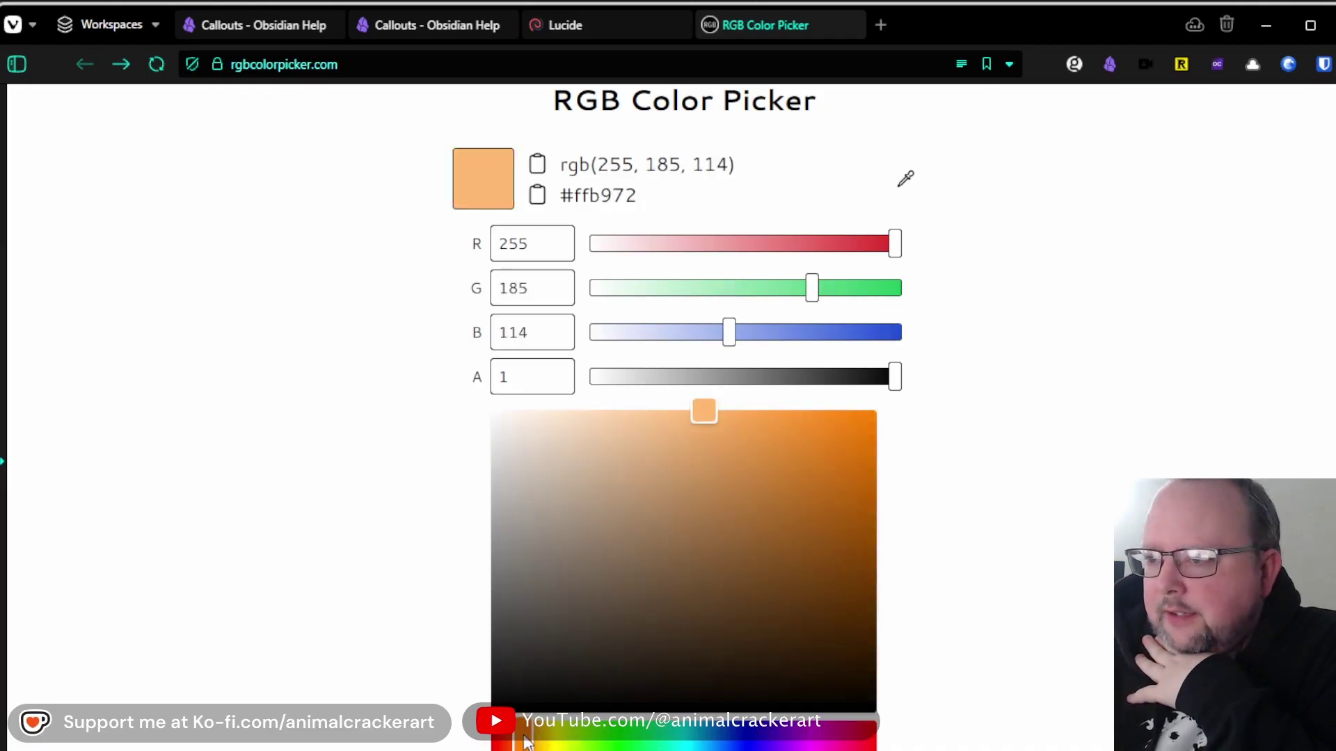
{"action": "left_click_drag", "start_coordinate": [526, 739], "coordinate": [514, 740]}
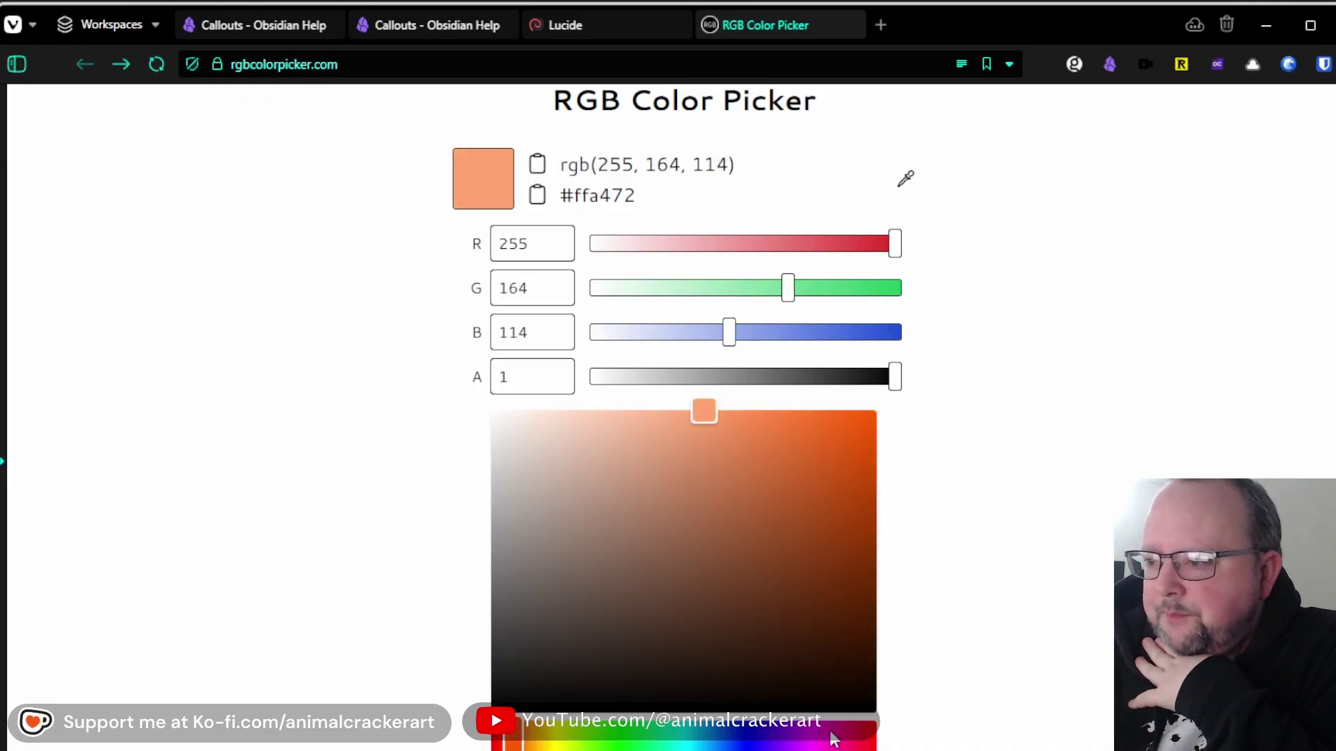
{"action": "left_click_drag", "start_coordinate": [696, 414], "coordinate": [900, 545]}
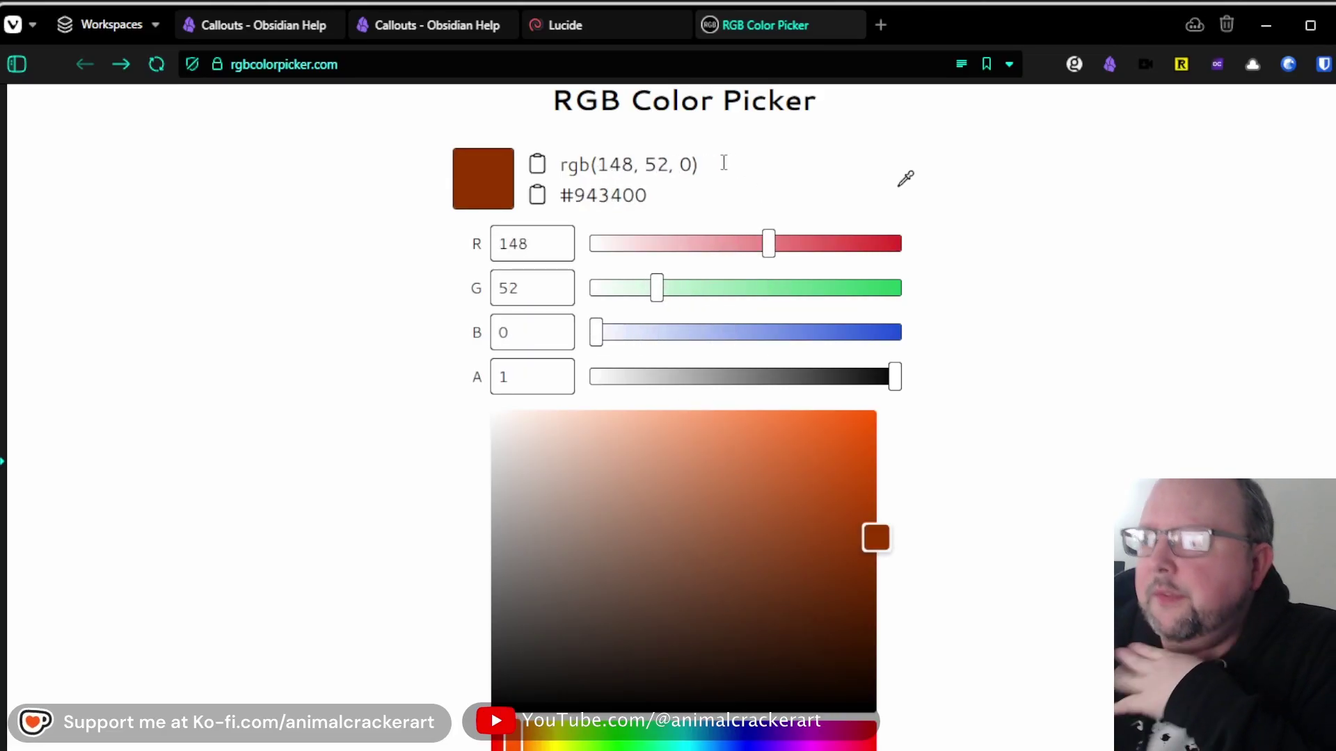
{"action": "left_click_drag", "start_coordinate": [696, 164], "coordinate": [597, 164]}
{"action": "key", "text": "ctrl+c"}
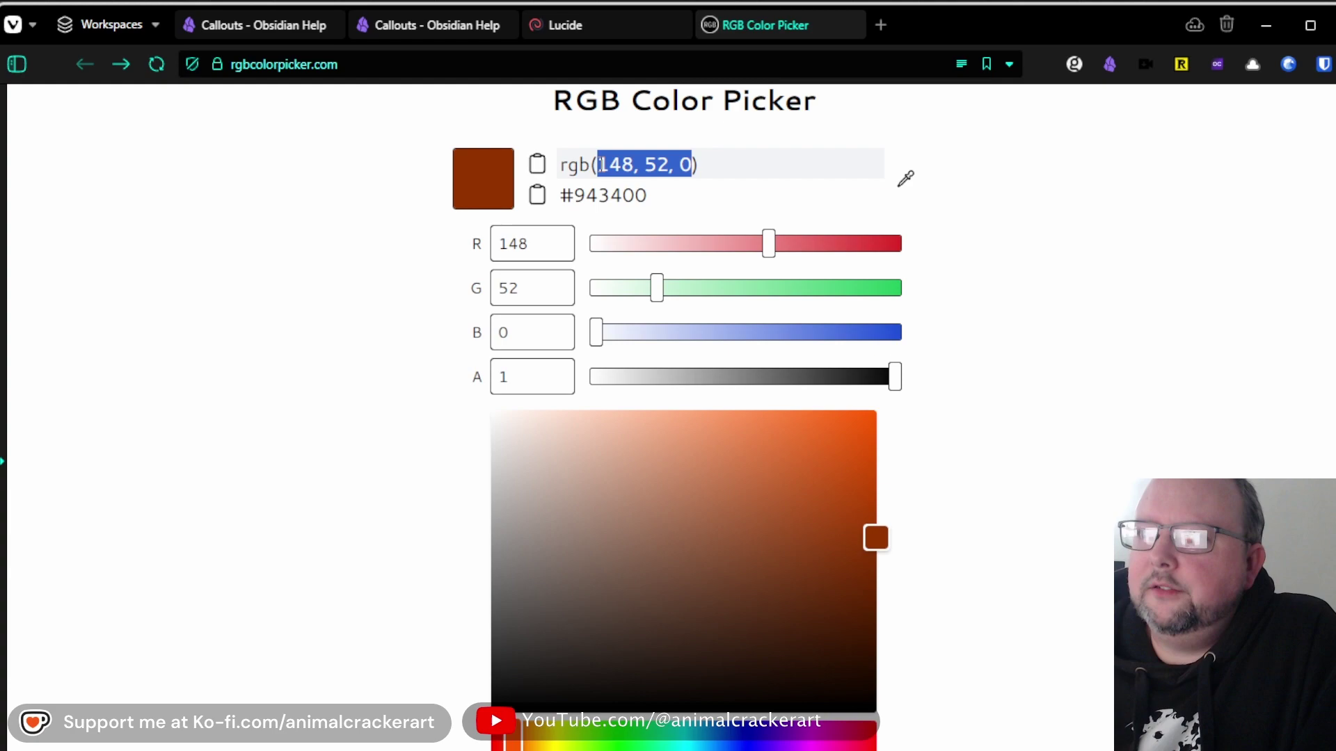
{"action": "key", "text": "alt+Tab"}
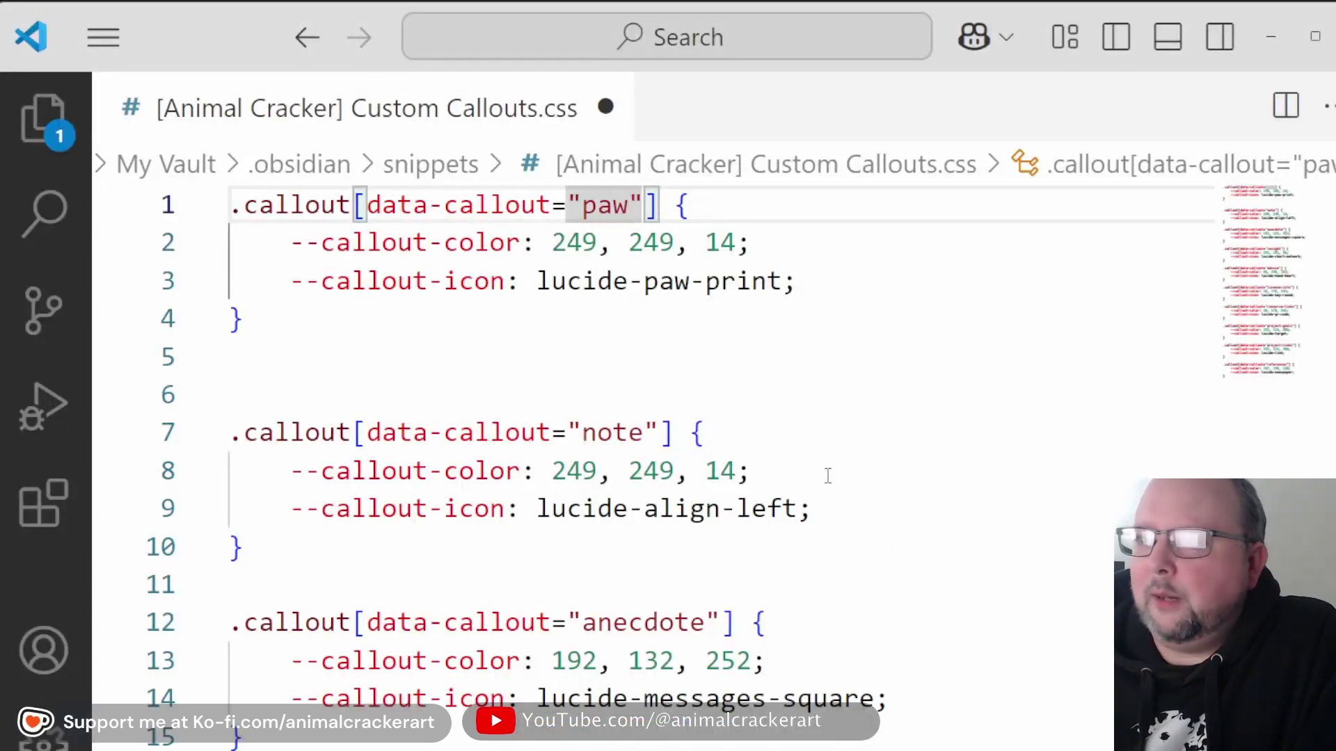
Step: Replace the paw callout's colour values with 148, 52, 0 and save the stylesheet
{"action": "left_click_drag", "start_coordinate": [736, 242], "coordinate": [552, 242]}
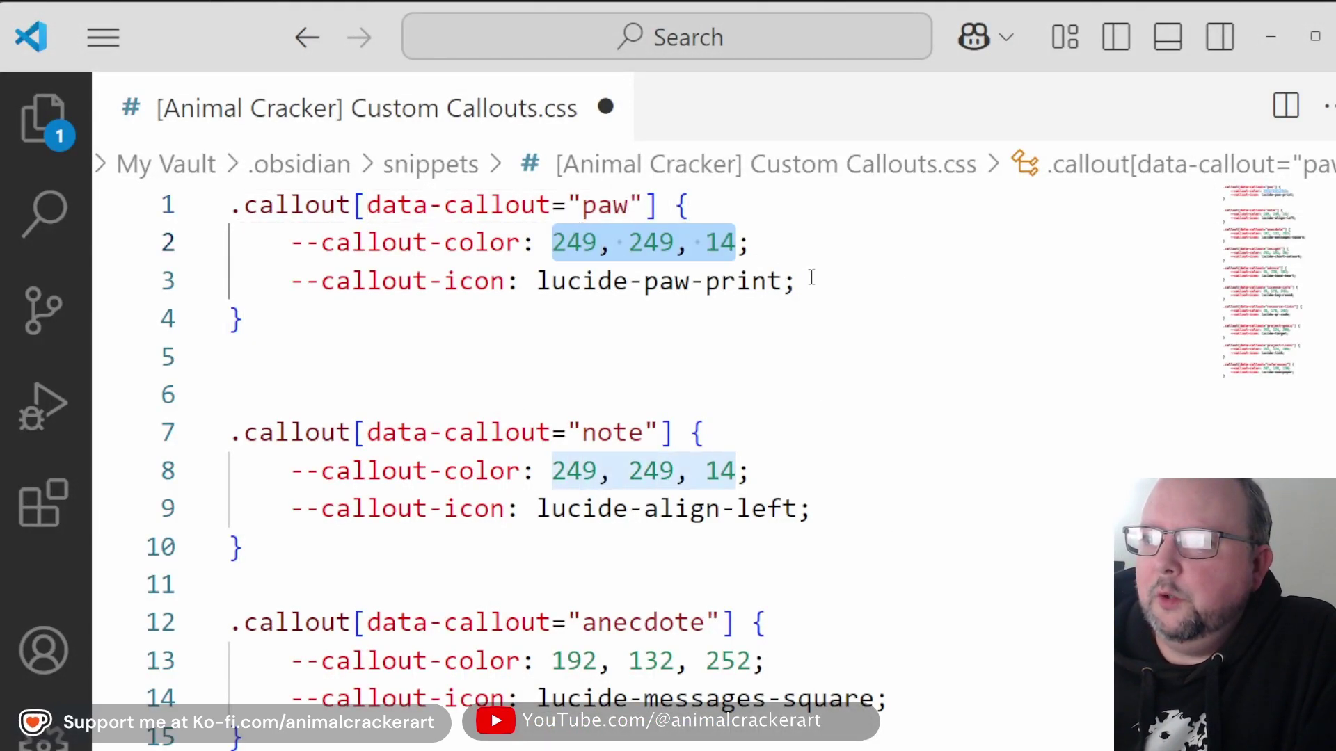
{"action": "key", "text": "ctrl+v"}
{"action": "left_click", "coordinate": [716, 356]}
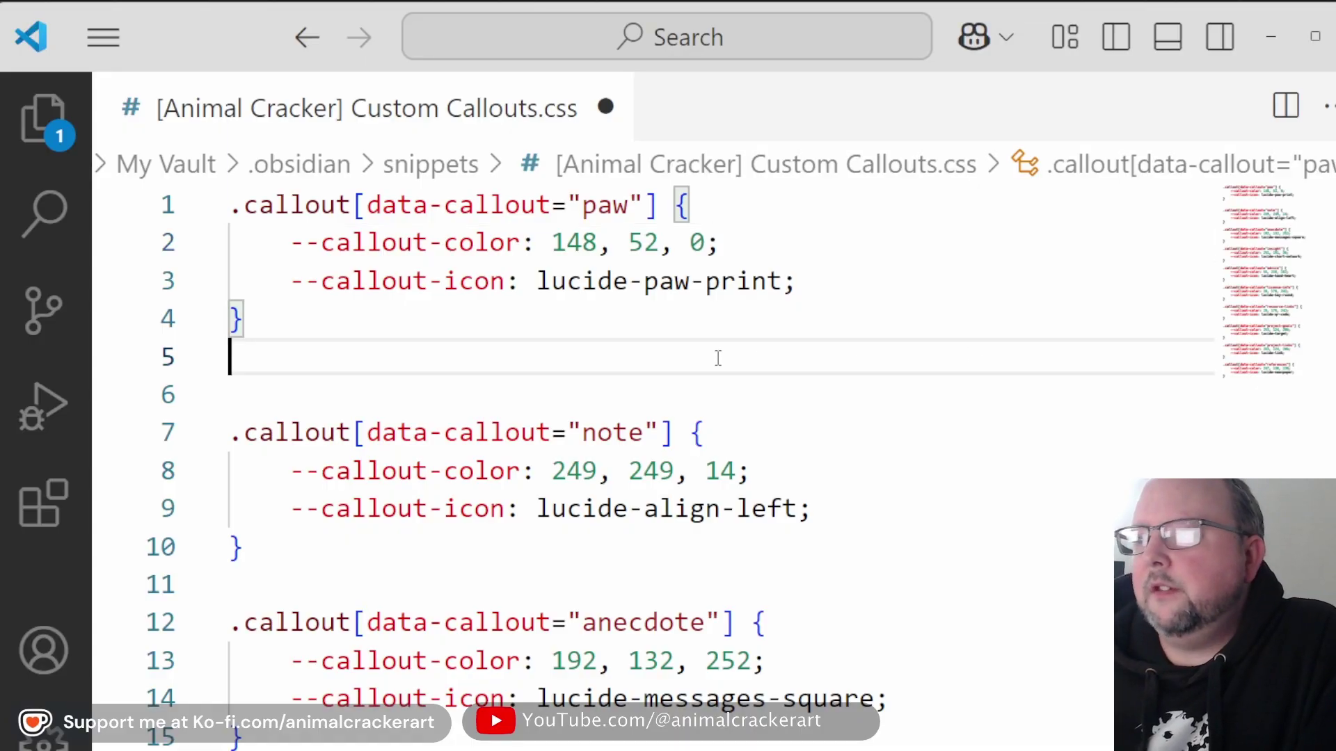
{"action": "left_click", "coordinate": [103, 37]}
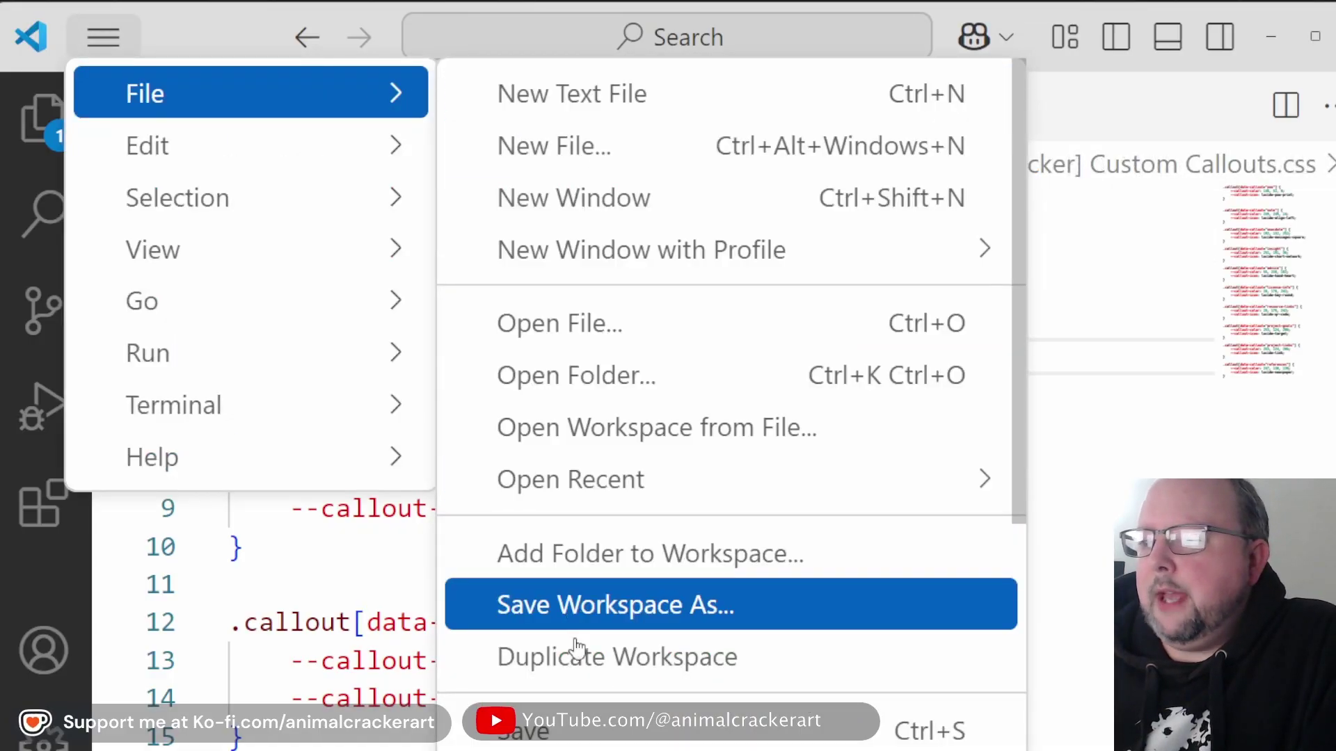
{"action": "left_click", "coordinate": [543, 731]}
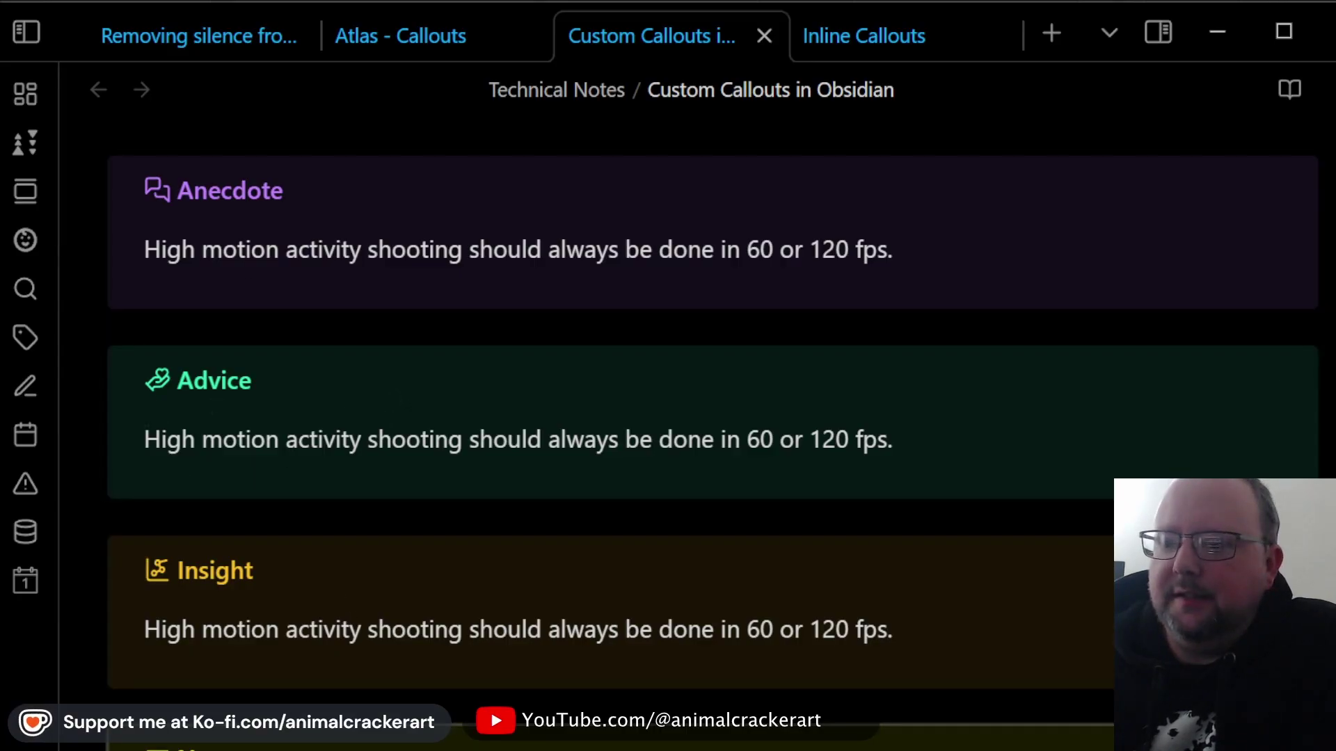
{"action": "scroll", "coordinate": [770, 454], "scroll_direction": "down", "scroll_amount": 4}
{"action": "scroll", "coordinate": [770, 451], "scroll_direction": "down", "scroll_amount": 2}
{"action": "scroll", "coordinate": [766, 446], "scroll_direction": "down", "scroll_amount": 2}
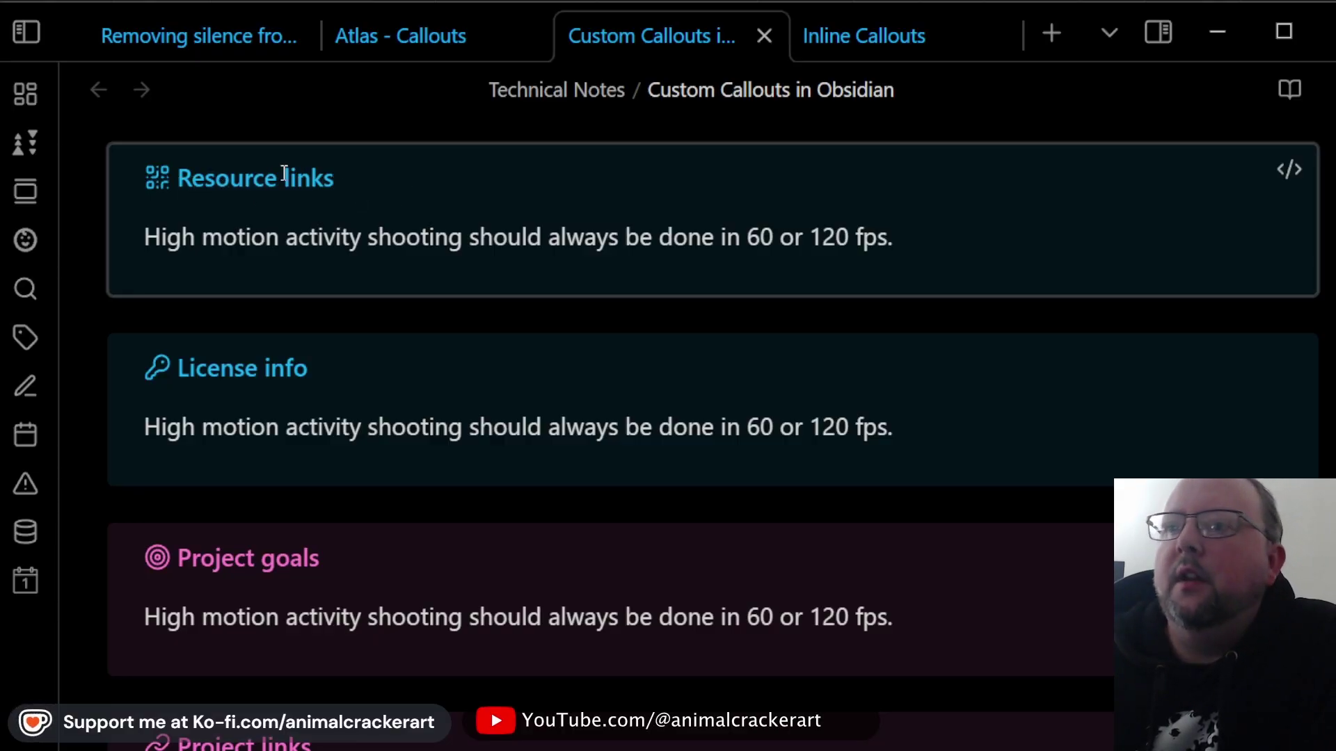
{"action": "scroll", "coordinate": [534, 432], "scroll_direction": "down", "scroll_amount": 2}
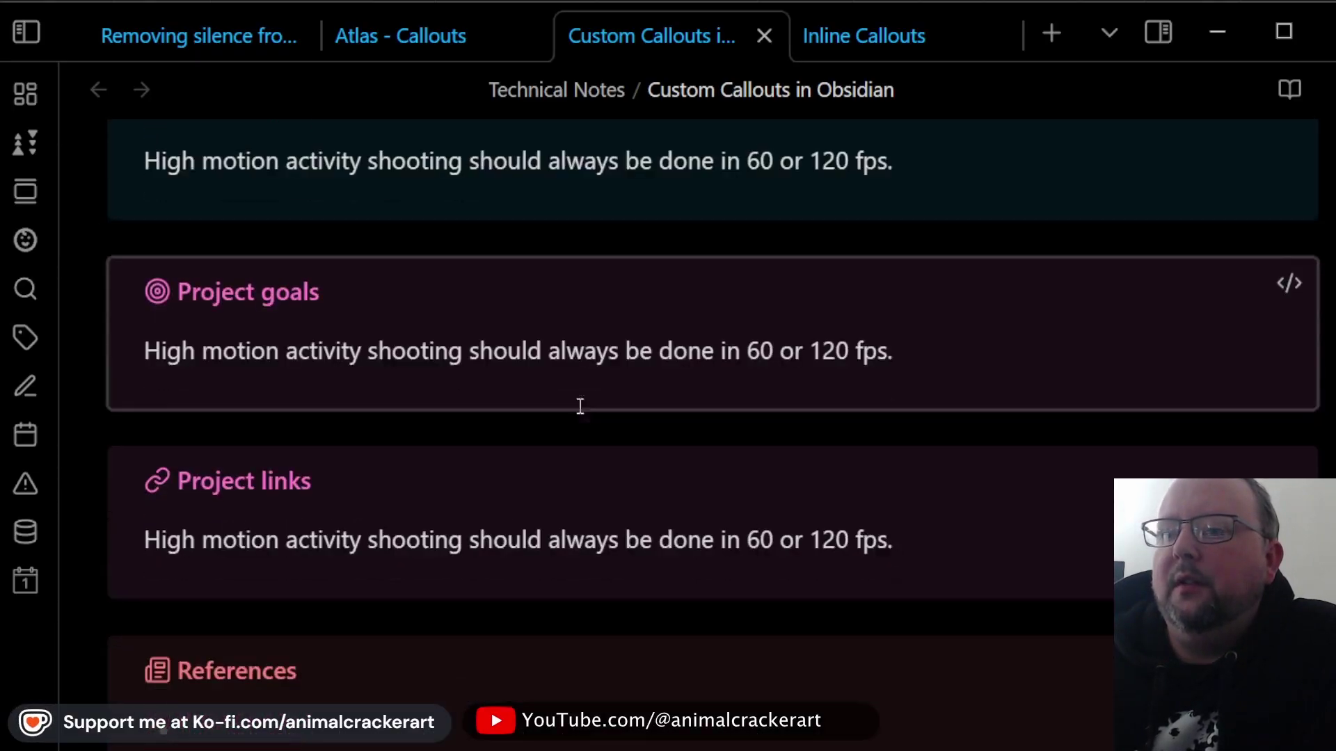
{"action": "scroll", "coordinate": [585, 486], "scroll_direction": "down", "scroll_amount": 2}
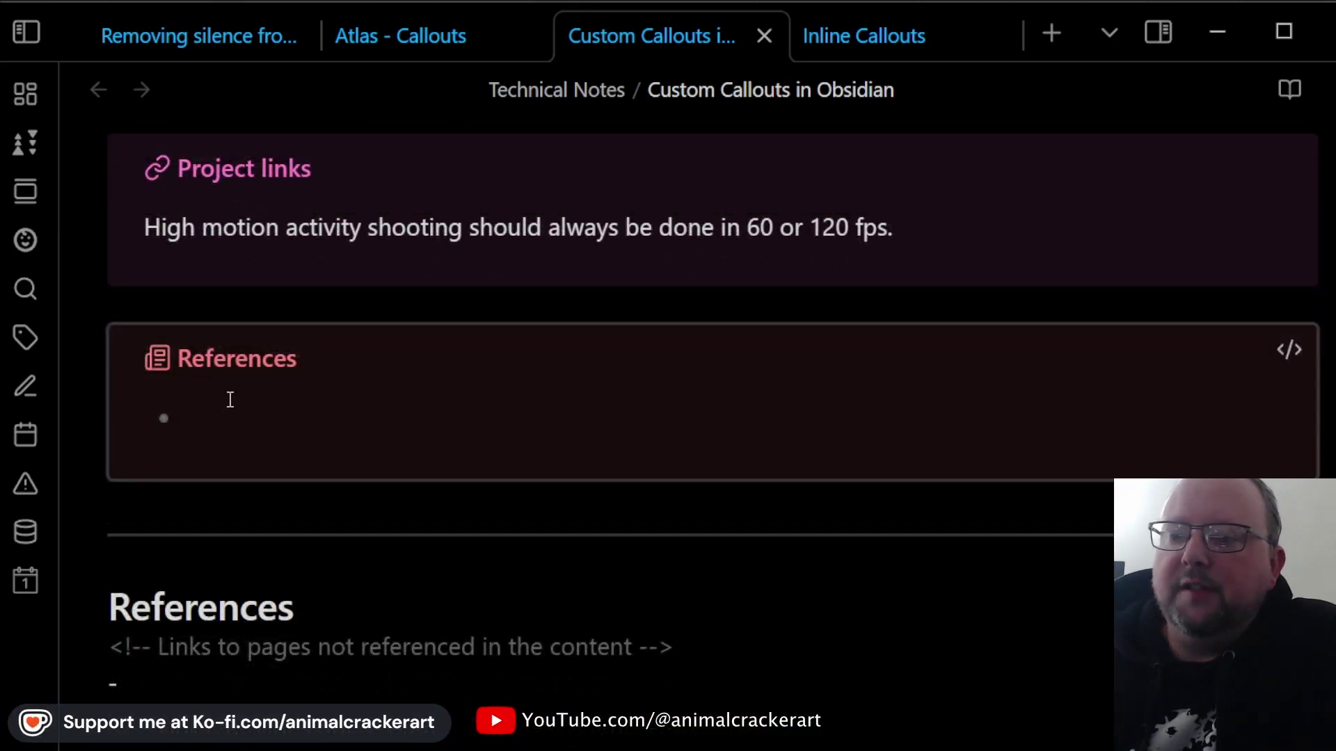
{"action": "scroll", "coordinate": [261, 523], "scroll_direction": "up", "scroll_amount": 1}
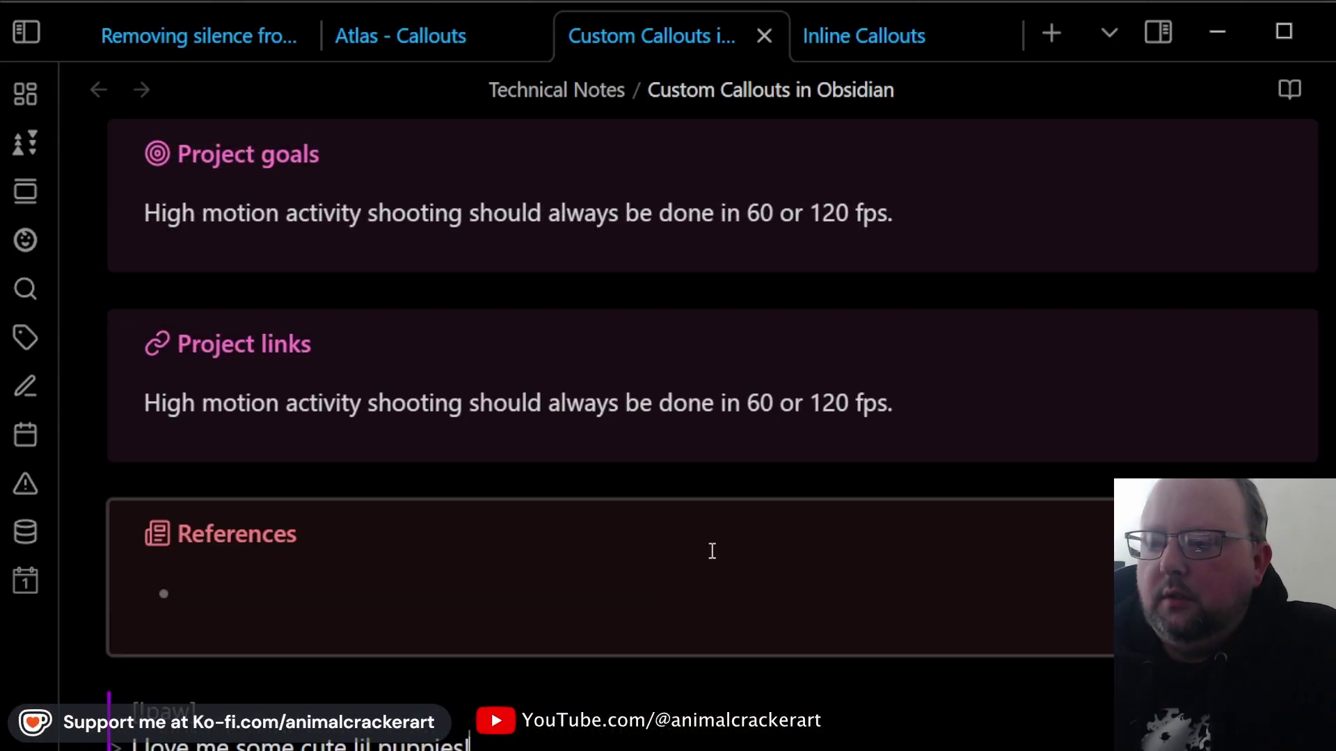
Step: Start a new line below the References callout for the Paw callout
{"action": "left_click", "coordinate": [656, 487]}
{"action": "scroll", "coordinate": [695, 448], "scroll_direction": "down", "scroll_amount": 2}
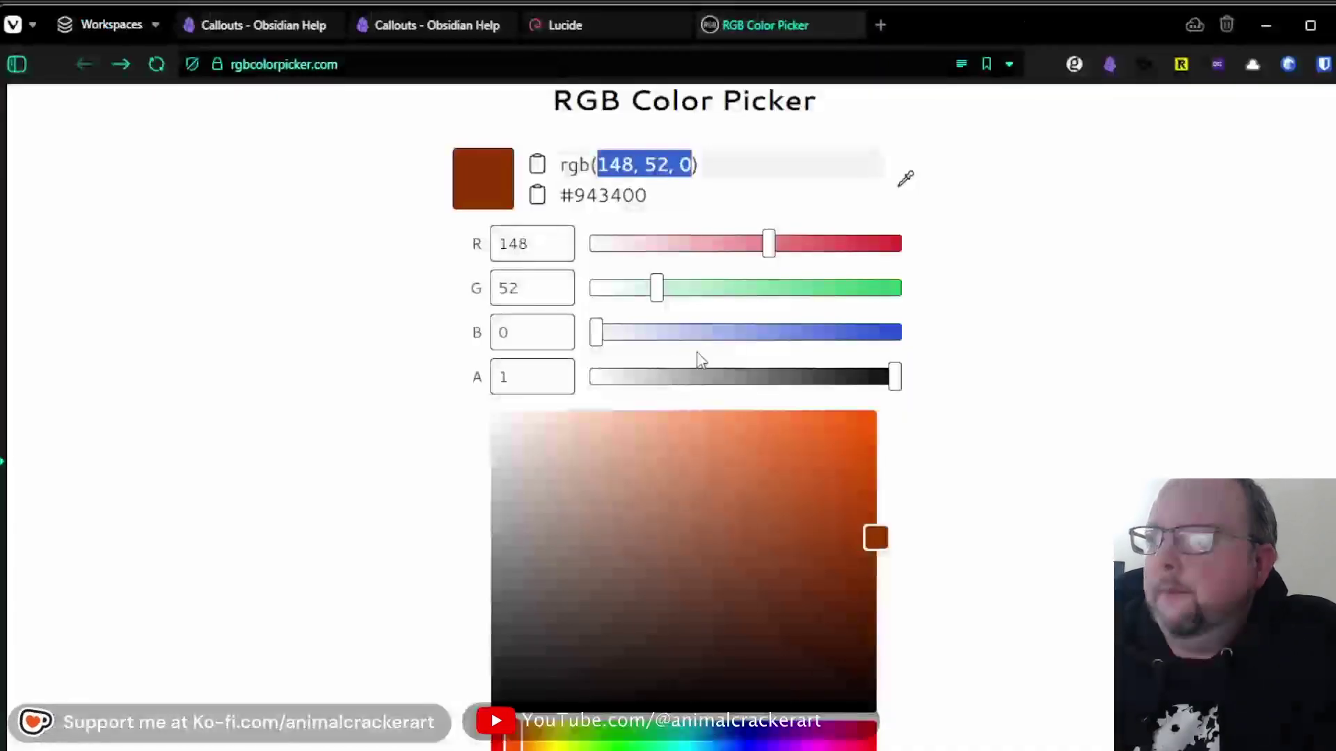
Step: Adjust the picker through purple and teal to mint green 92, 255, 229 and select its RGB values
{"action": "mouse_move", "coordinate": [695, 355]}
{"action": "left_mouse_down"}
{"action": "mouse_move", "coordinate": [914, 338]}
{"action": "mouse_move", "coordinate": [727, 334]}
{"action": "left_mouse_up"}
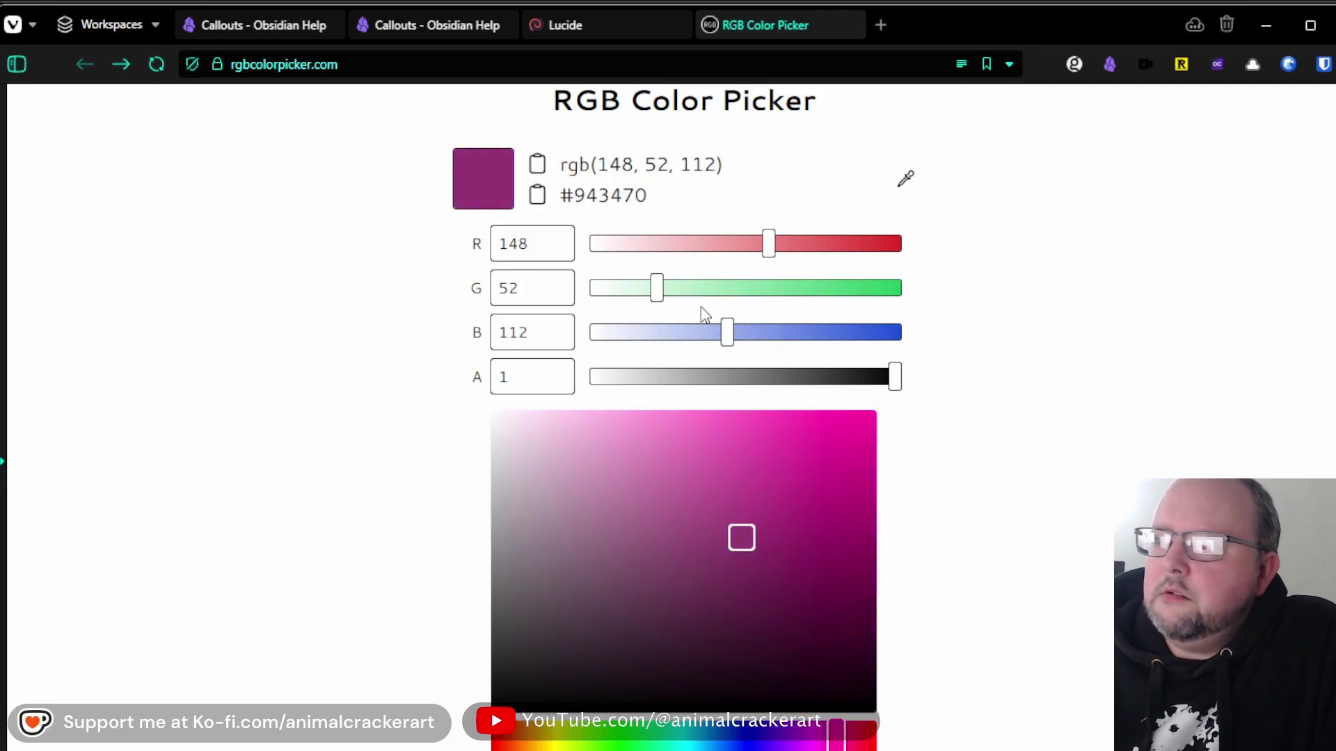
{"action": "left_click_drag", "start_coordinate": [660, 297], "coordinate": [772, 306]}
{"action": "mouse_move", "coordinate": [674, 744]}
{"action": "left_mouse_down"}
{"action": "mouse_move", "coordinate": [660, 743]}
{"action": "mouse_move", "coordinate": [674, 743]}
{"action": "left_mouse_up"}
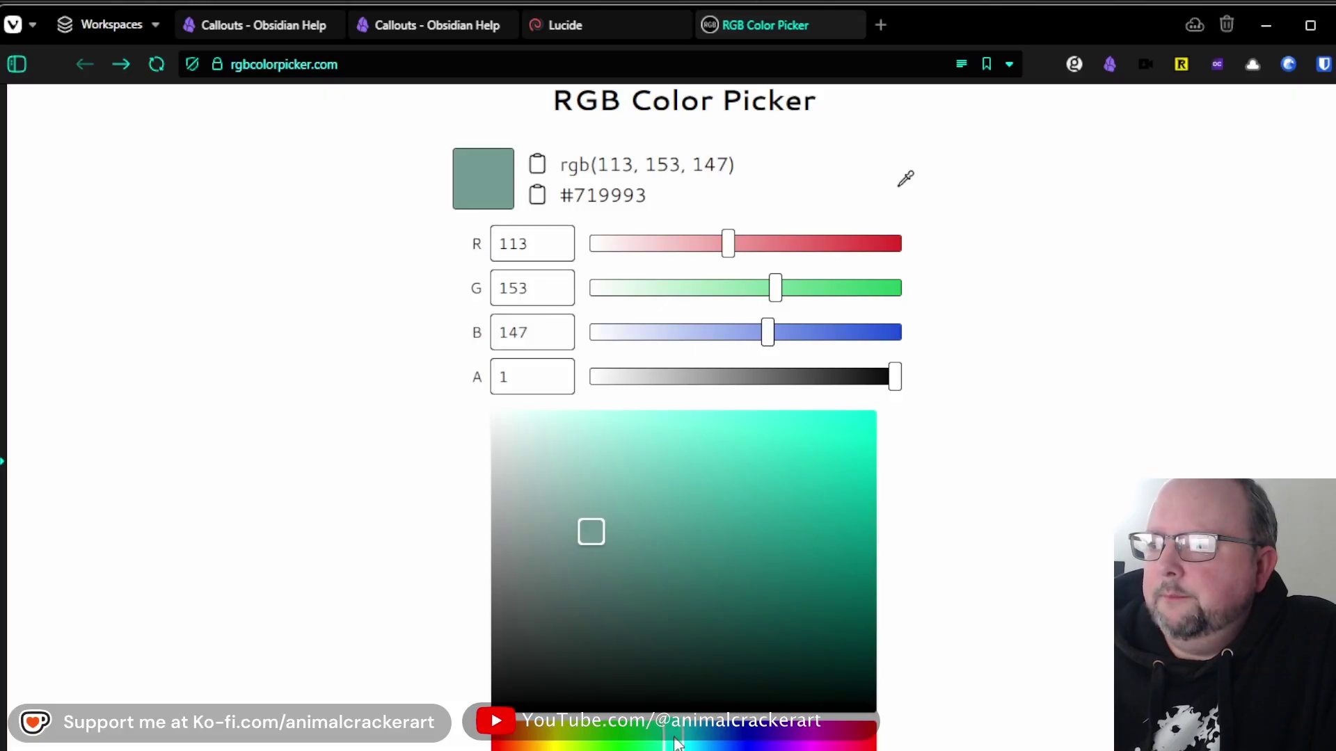
{"action": "mouse_move", "coordinate": [701, 469]}
{"action": "left_mouse_down"}
{"action": "mouse_move", "coordinate": [715, 355]}
{"action": "mouse_move", "coordinate": [738, 336]}
{"action": "left_mouse_up"}
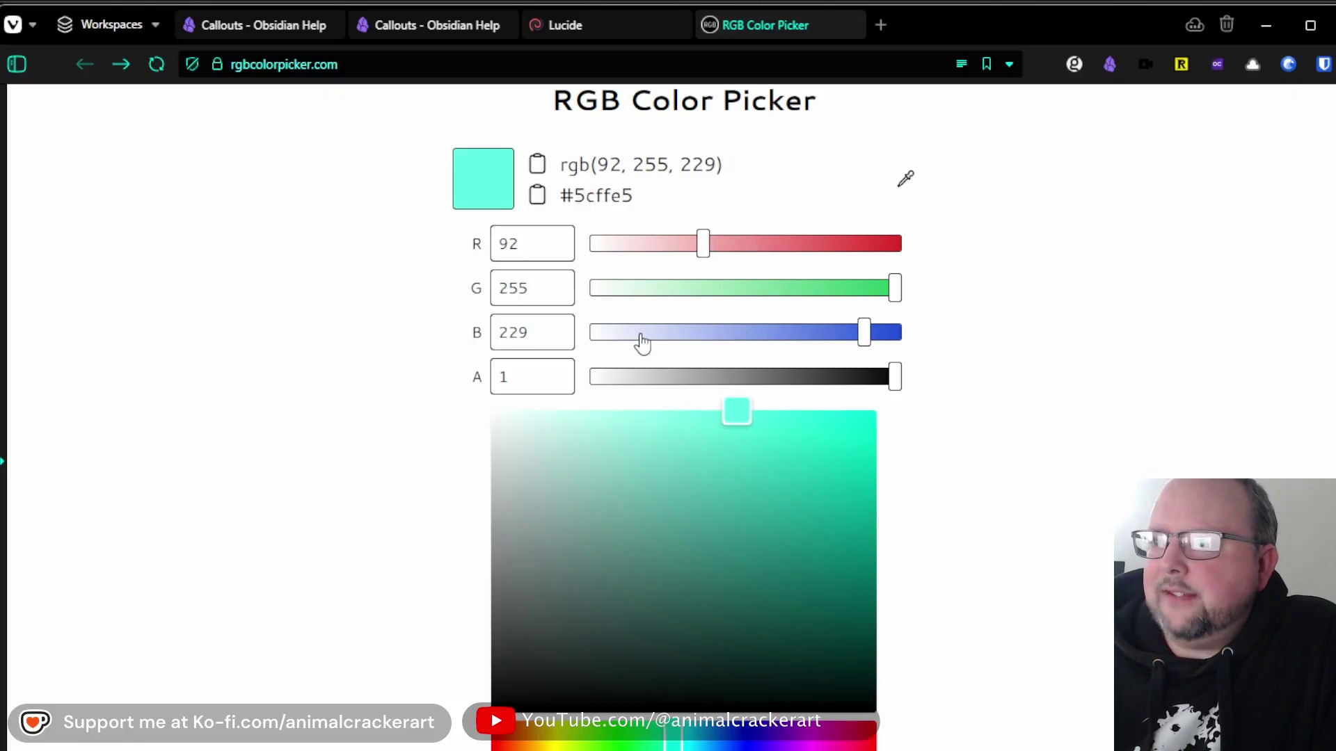
{"action": "left_click_drag", "start_coordinate": [720, 164], "coordinate": [597, 163]}
{"action": "key", "text": "ctrl+c"}
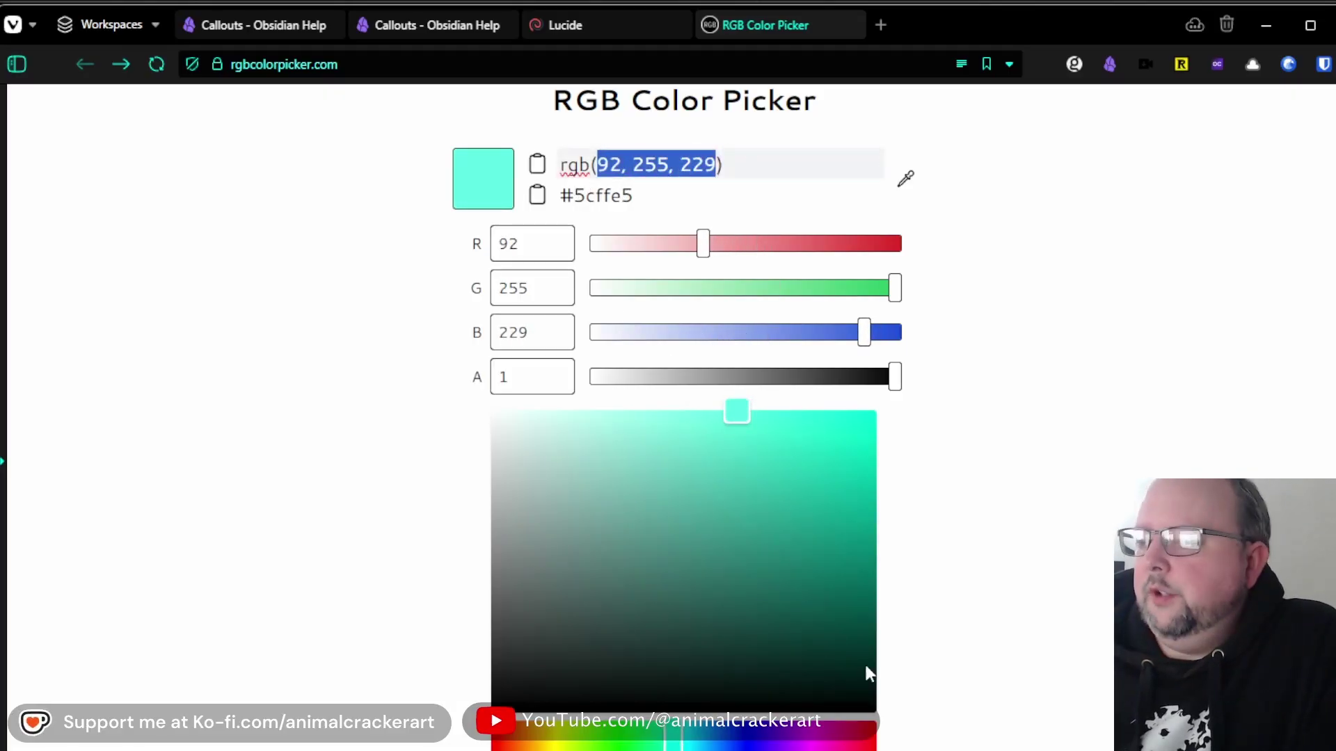
Step: Replace the paw callout's colour with 92, 255, 229, save the snippet, and return to Obsidian
{"action": "key", "text": "alt+Tab"}
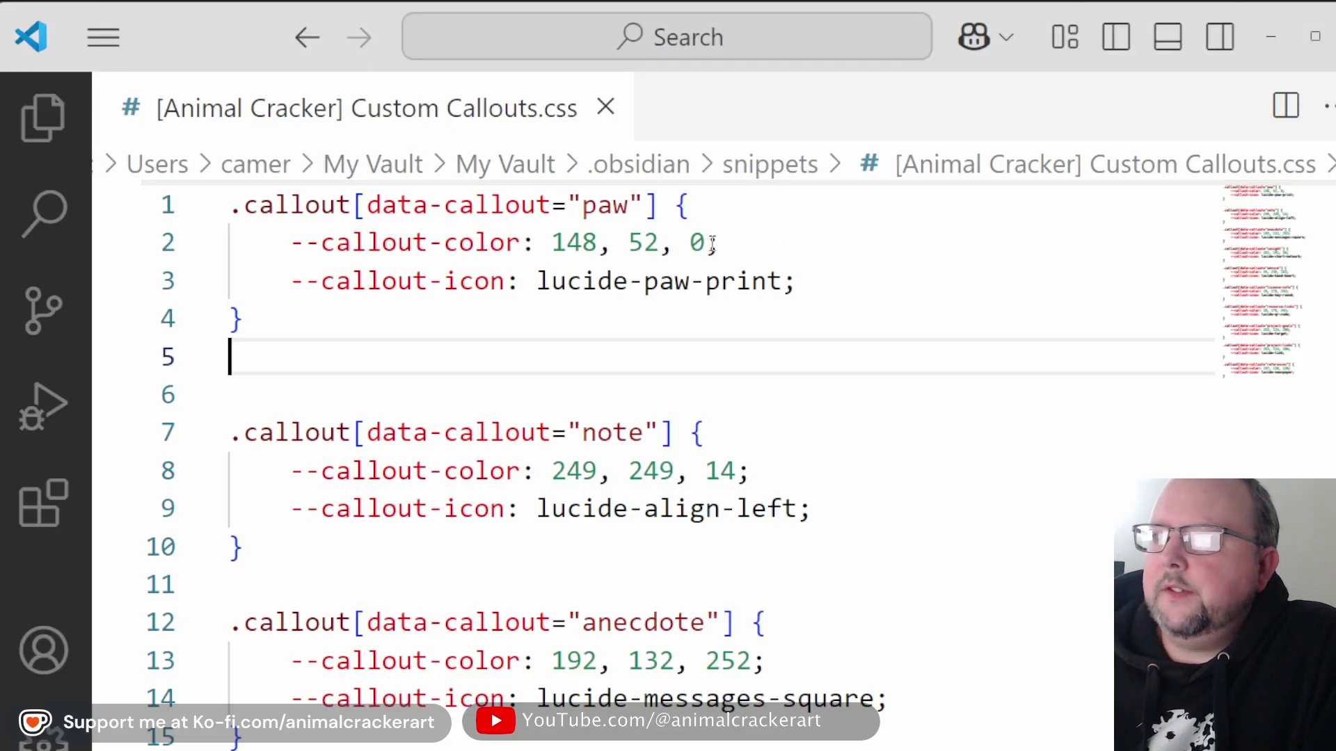
{"action": "left_click_drag", "start_coordinate": [705, 242], "coordinate": [552, 242]}
{"action": "key", "text": "ctrl+v"}
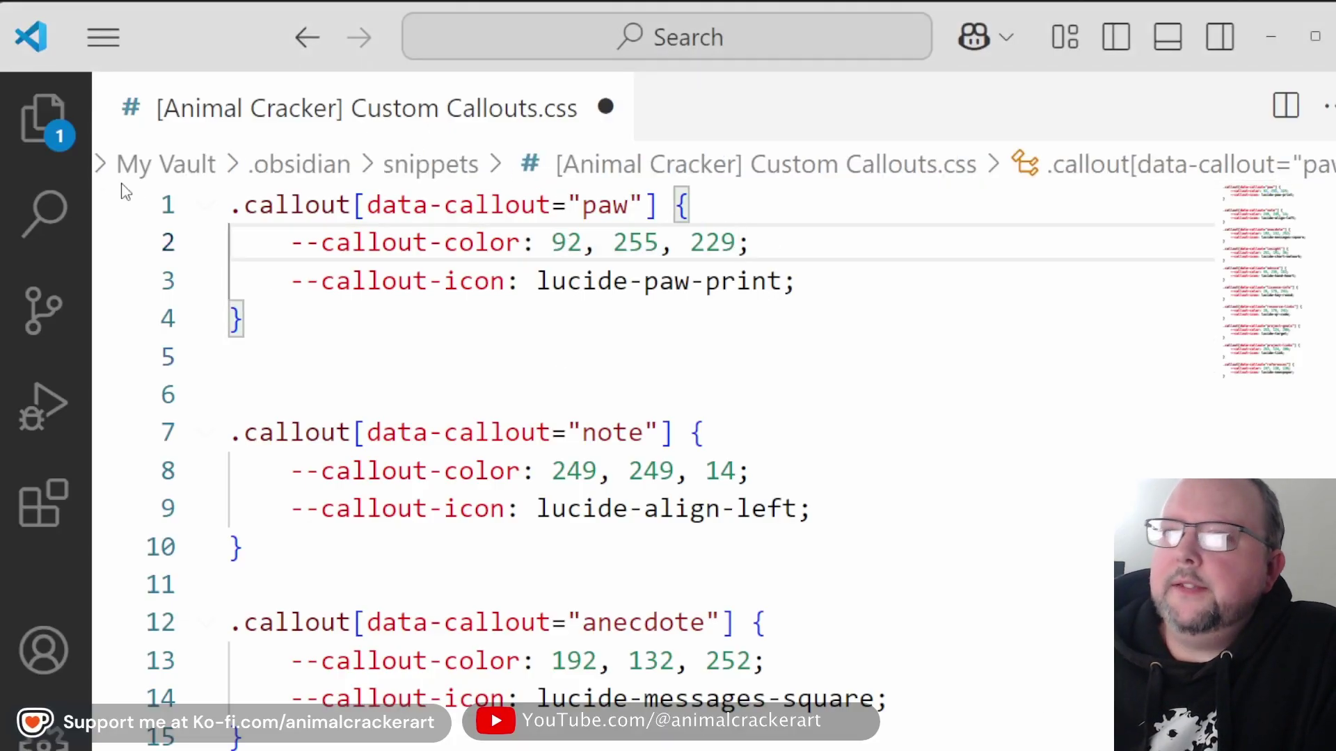
{"action": "left_click", "coordinate": [108, 38]}
{"action": "mouse_move", "coordinate": [250, 94]}
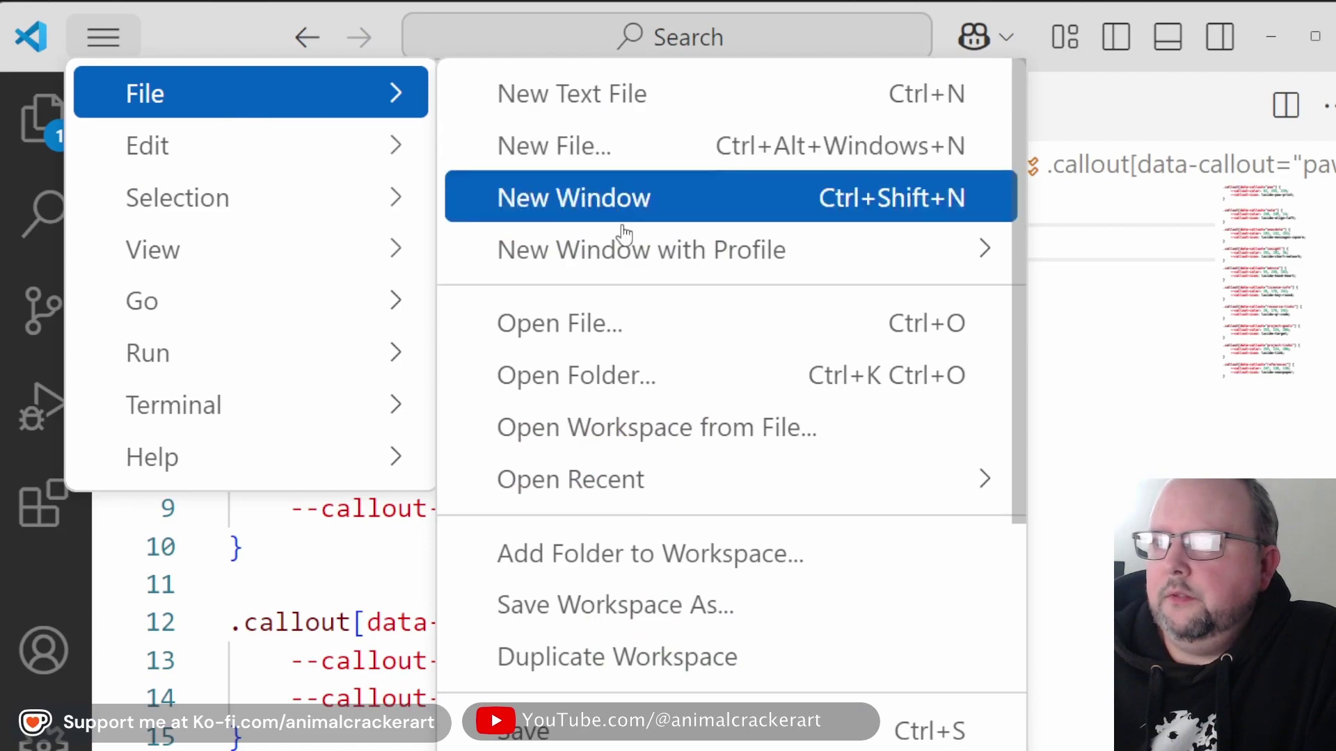
{"action": "left_click", "coordinate": [600, 736]}
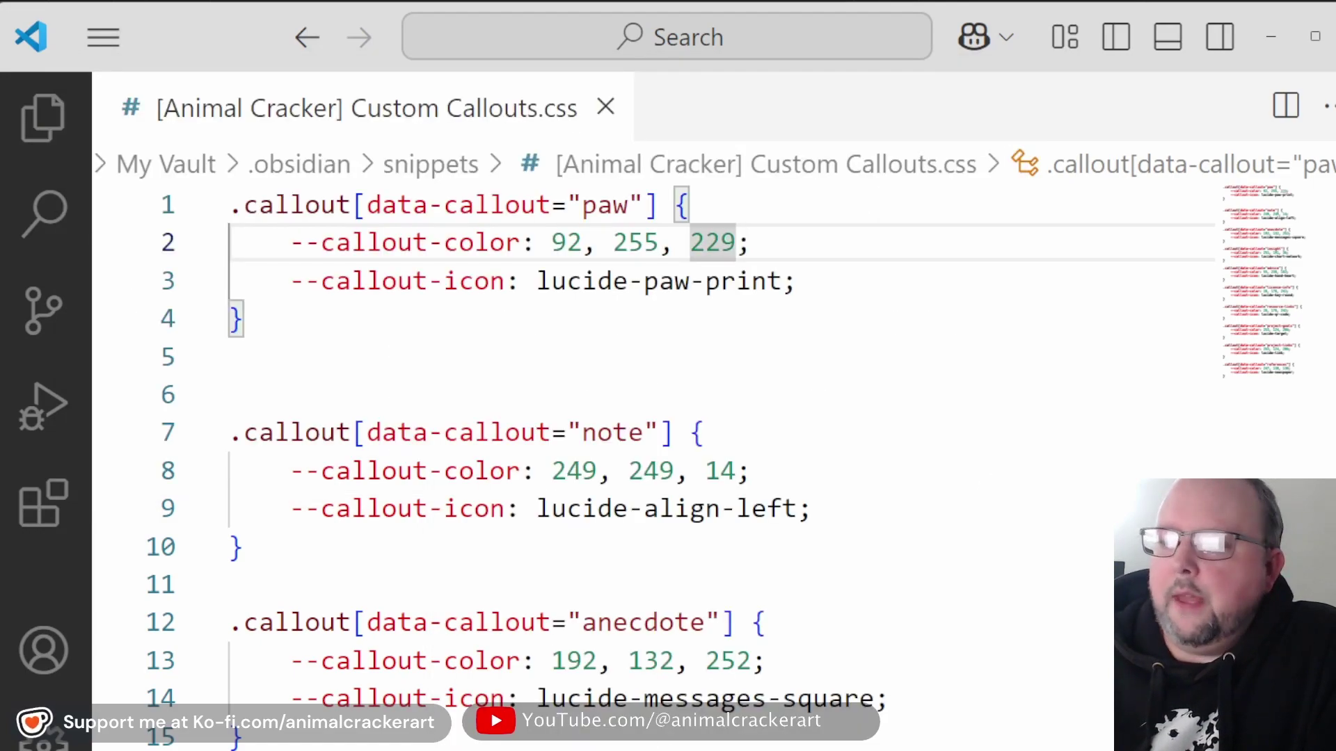
{"action": "key", "text": "alt+Tab"}
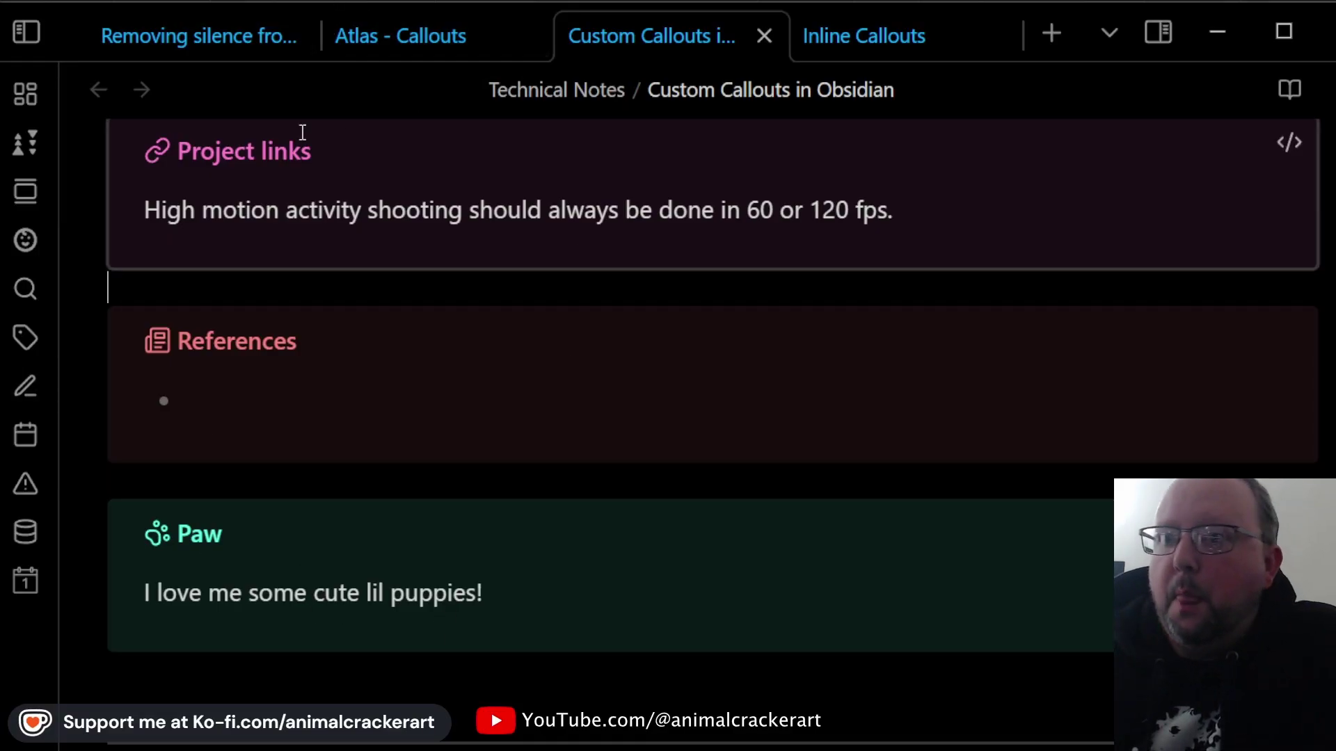
Step: Focus the note below the Project links callout and nudge the screenshot view
{"action": "left_click", "coordinate": [513, 238]}
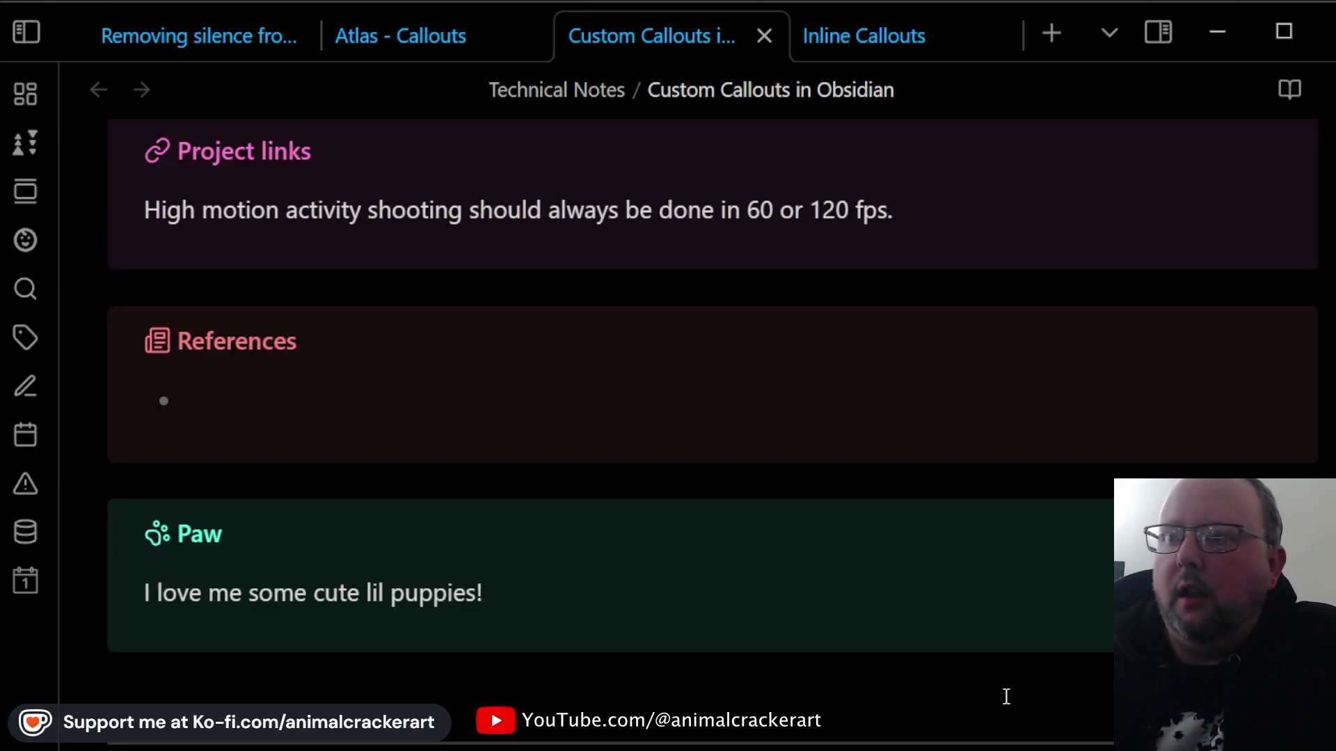
{"action": "scroll", "coordinate": [1006, 696], "scroll_direction": "up", "scroll_amount": 5}
{"action": "scroll", "coordinate": [1001, 700], "scroll_direction": "up", "scroll_amount": 1}
{"action": "scroll", "coordinate": [997, 704], "scroll_direction": "up", "scroll_amount": 1}
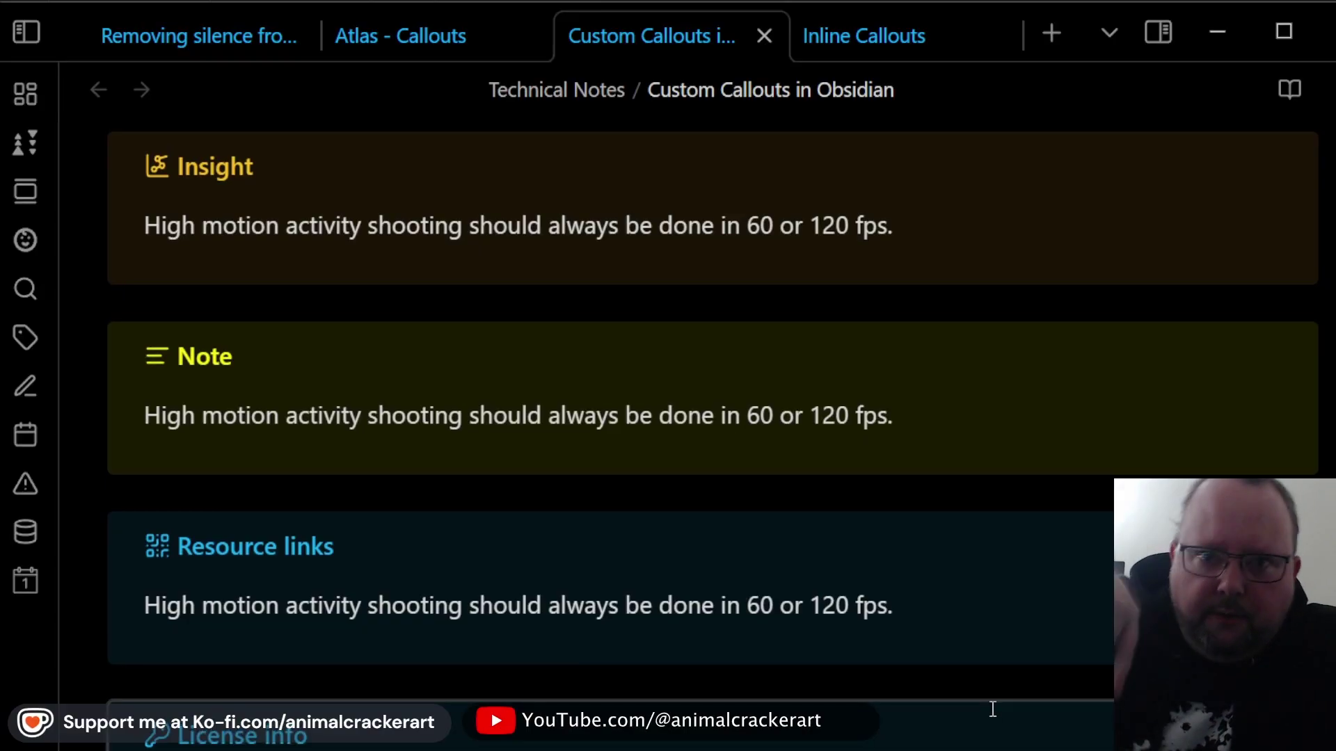
{"action": "mouse_move", "coordinate": [697, 396]}
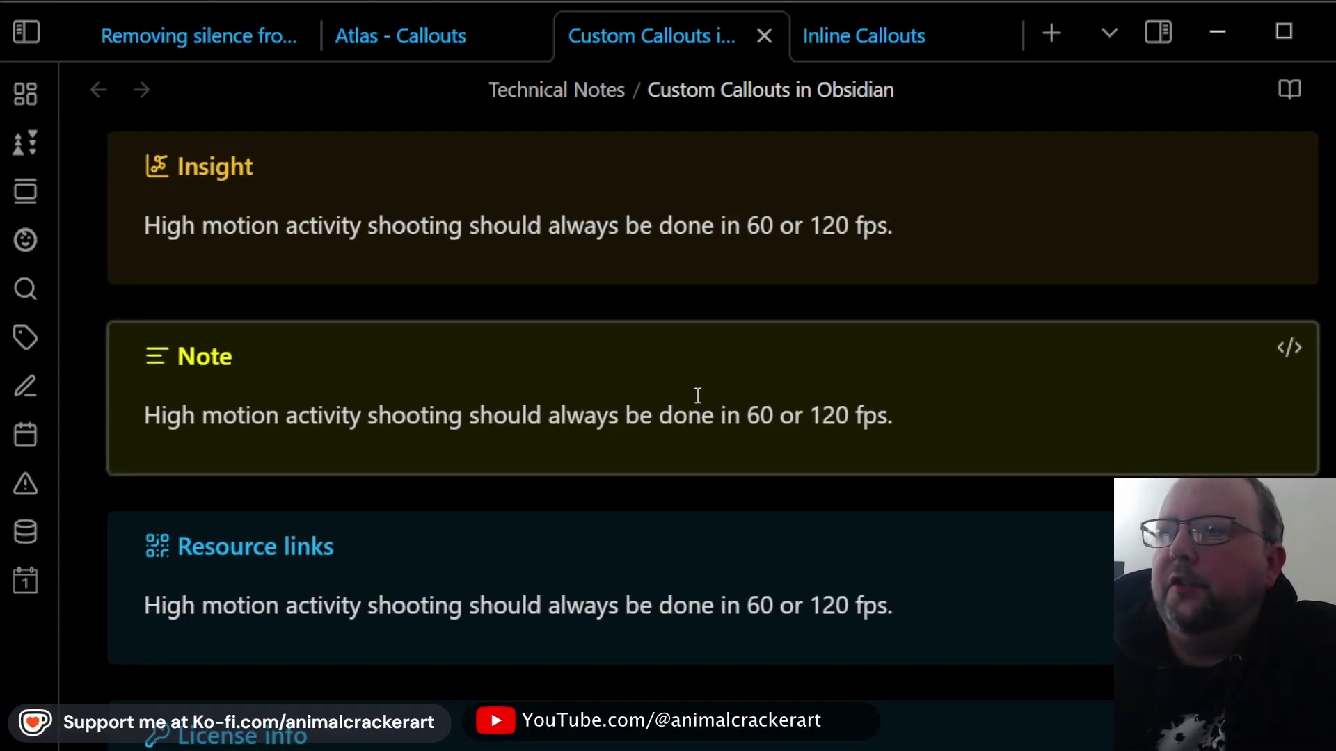
{"action": "scroll", "coordinate": [778, 573], "scroll_direction": "up", "scroll_amount": 3}
{"action": "scroll", "coordinate": [772, 579], "scroll_direction": "up", "scroll_amount": 2}
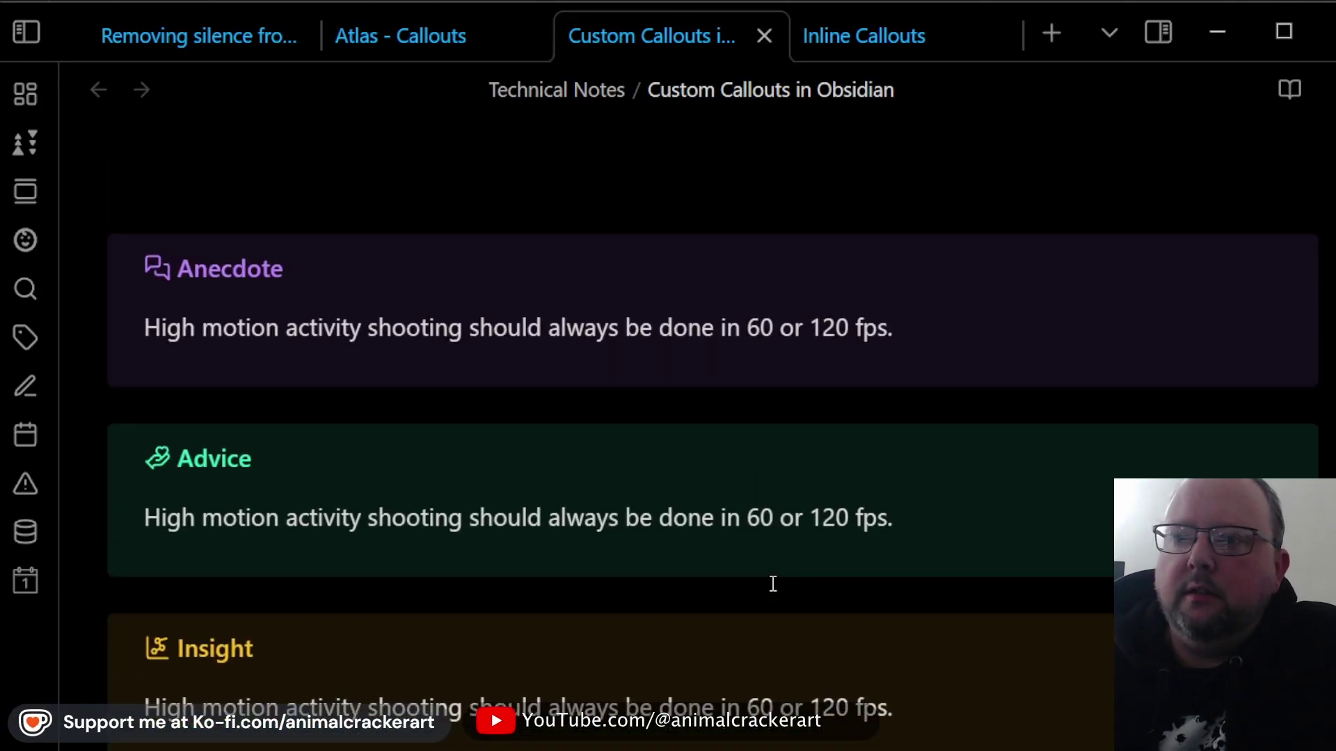
{"action": "scroll", "coordinate": [772, 583], "scroll_direction": "down", "scroll_amount": 2}
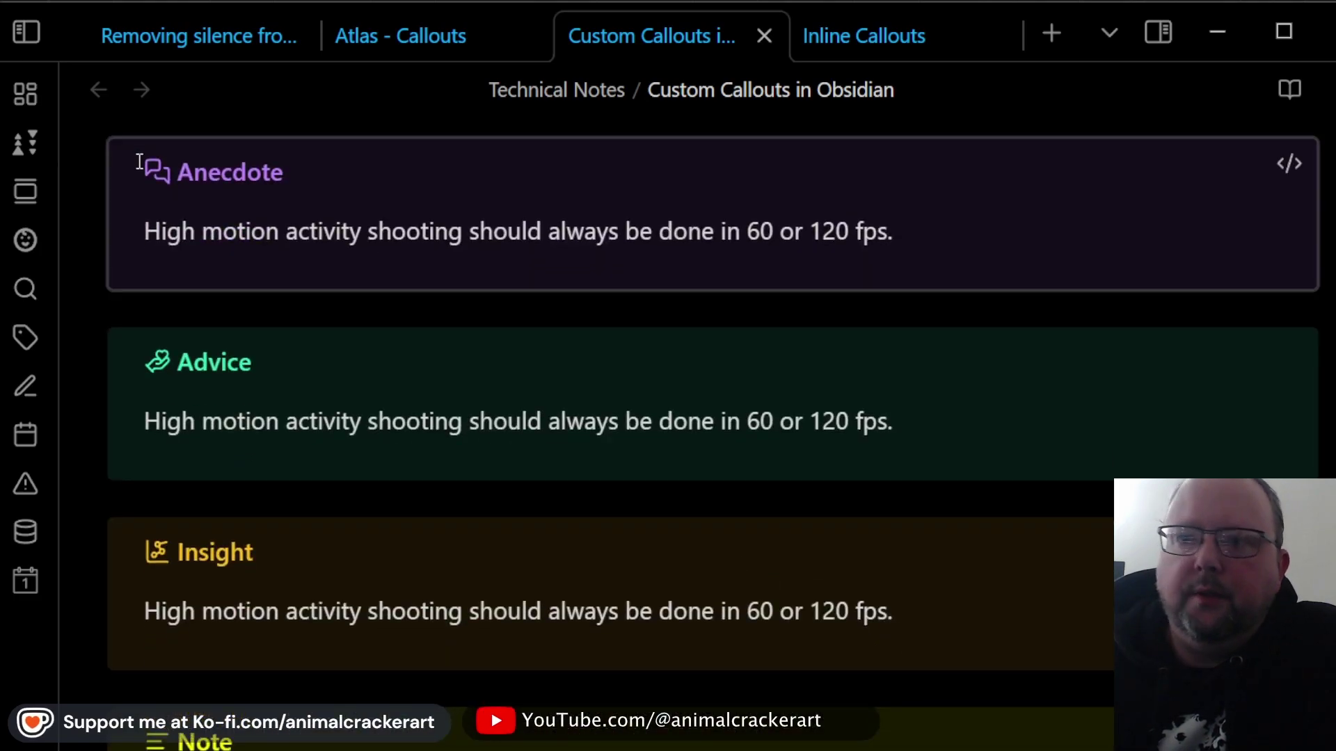
{"action": "scroll", "coordinate": [345, 418], "scroll_direction": "down", "scroll_amount": 3}
{"action": "scroll", "coordinate": [318, 553], "scroll_direction": "down", "scroll_amount": 2}
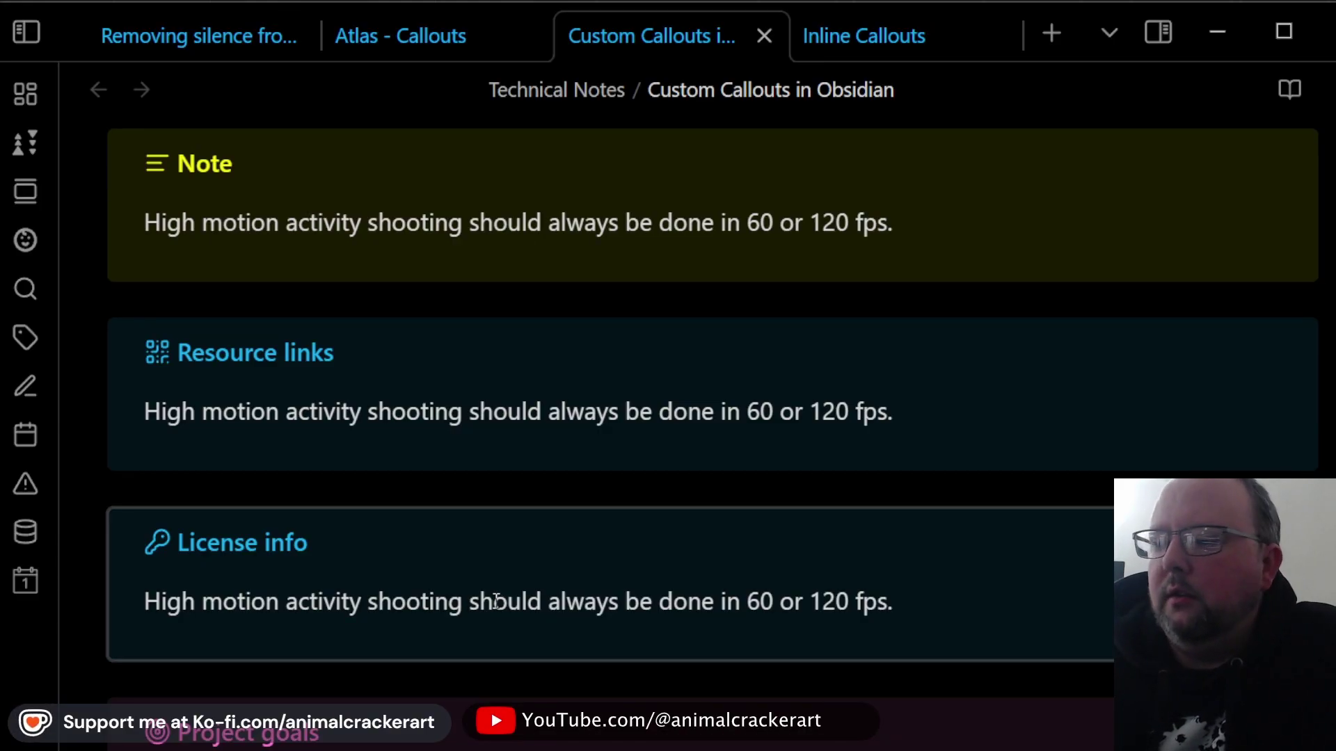
{"action": "scroll", "coordinate": [495, 601], "scroll_direction": "down", "scroll_amount": 3}
{"action": "scroll", "coordinate": [495, 601], "scroll_direction": "up", "scroll_amount": 4}
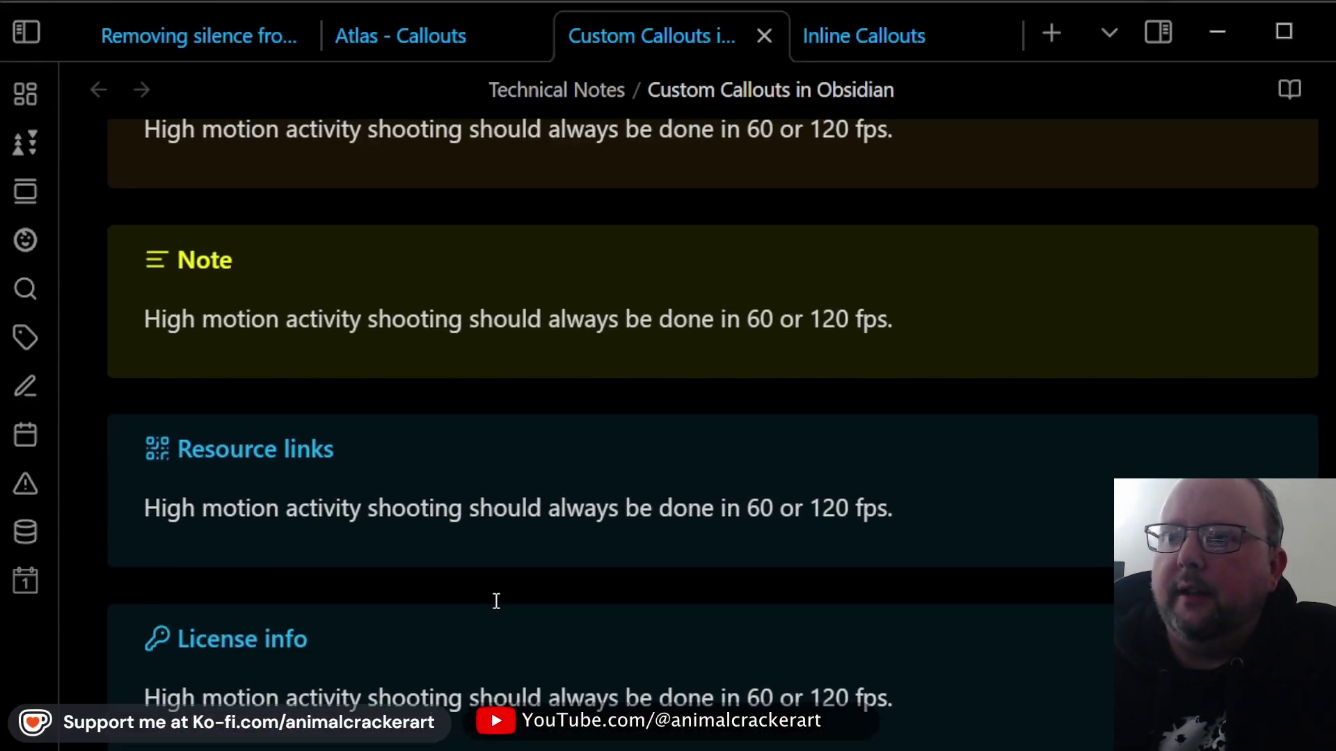
{"action": "scroll", "coordinate": [495, 602], "scroll_direction": "up", "scroll_amount": 1}
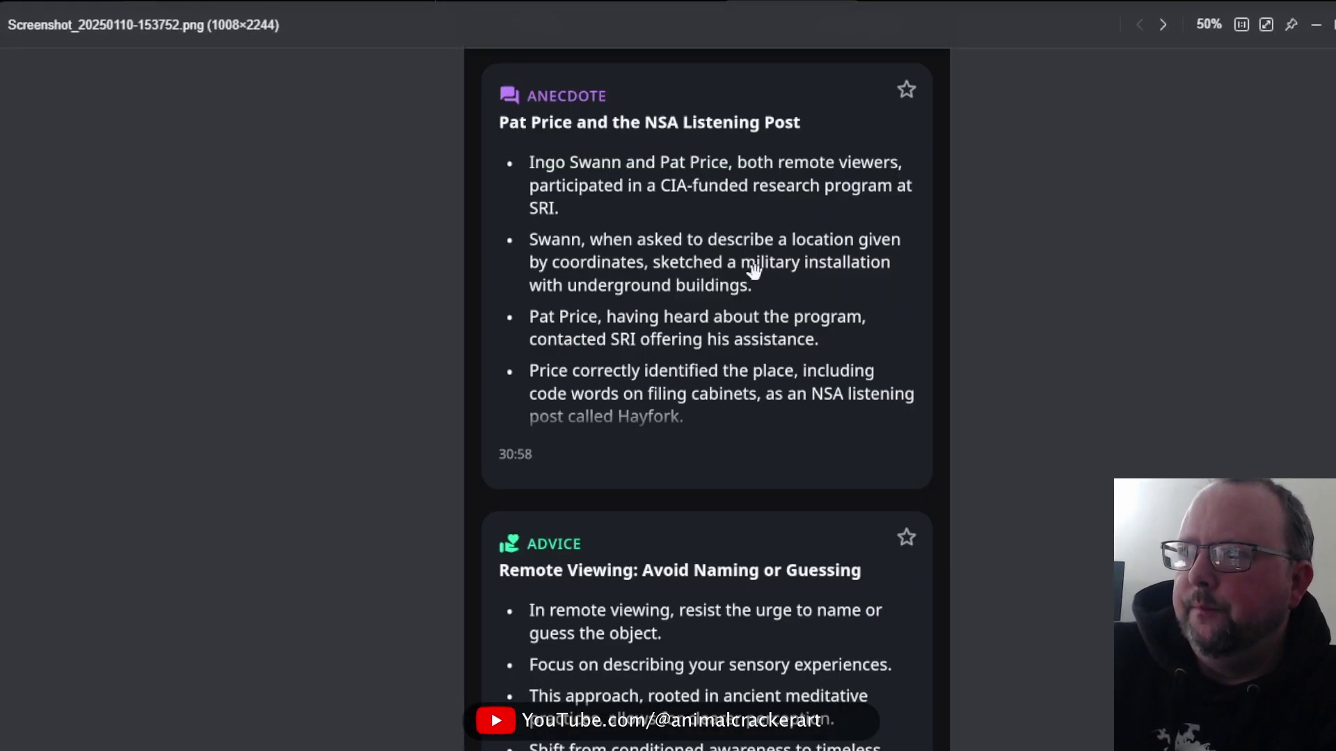
{"action": "left_click_drag", "start_coordinate": [753, 269], "coordinate": [825, 324]}
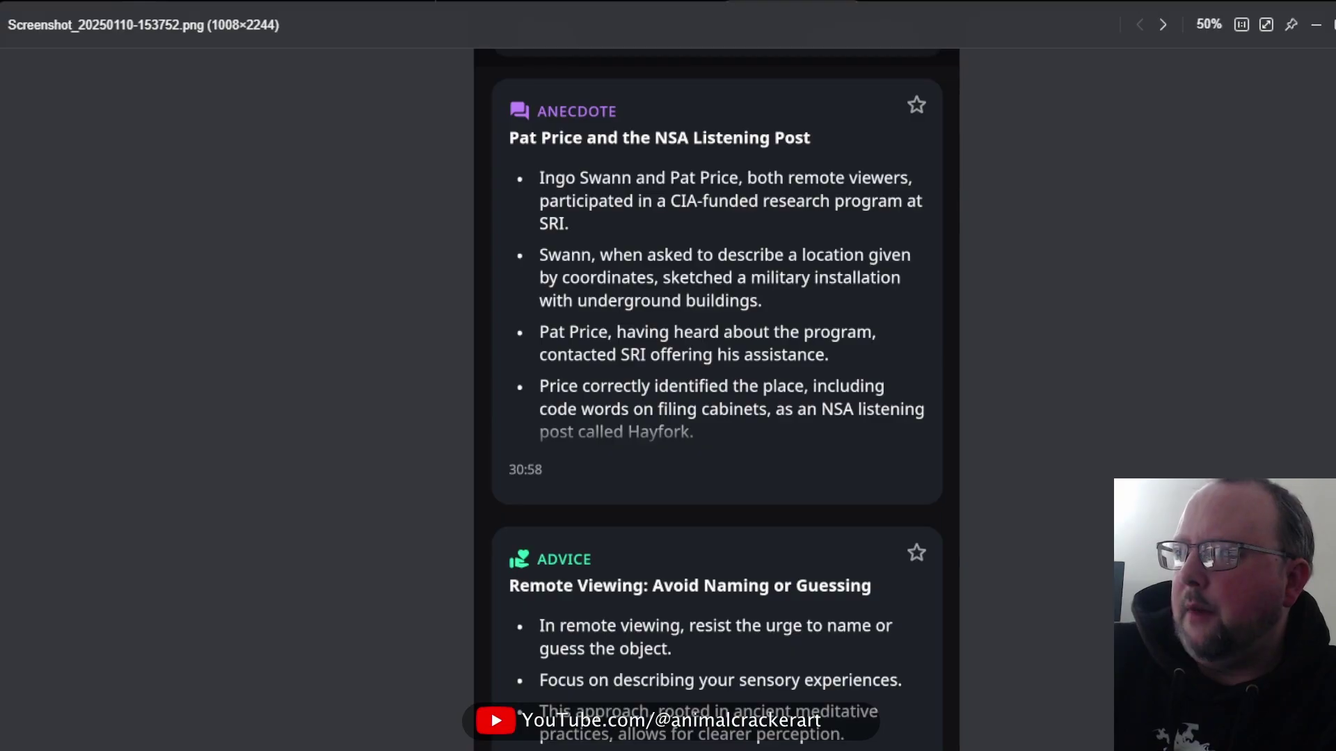
{"action": "scroll", "coordinate": [716, 397], "scroll_direction": "up", "scroll_amount": 2}
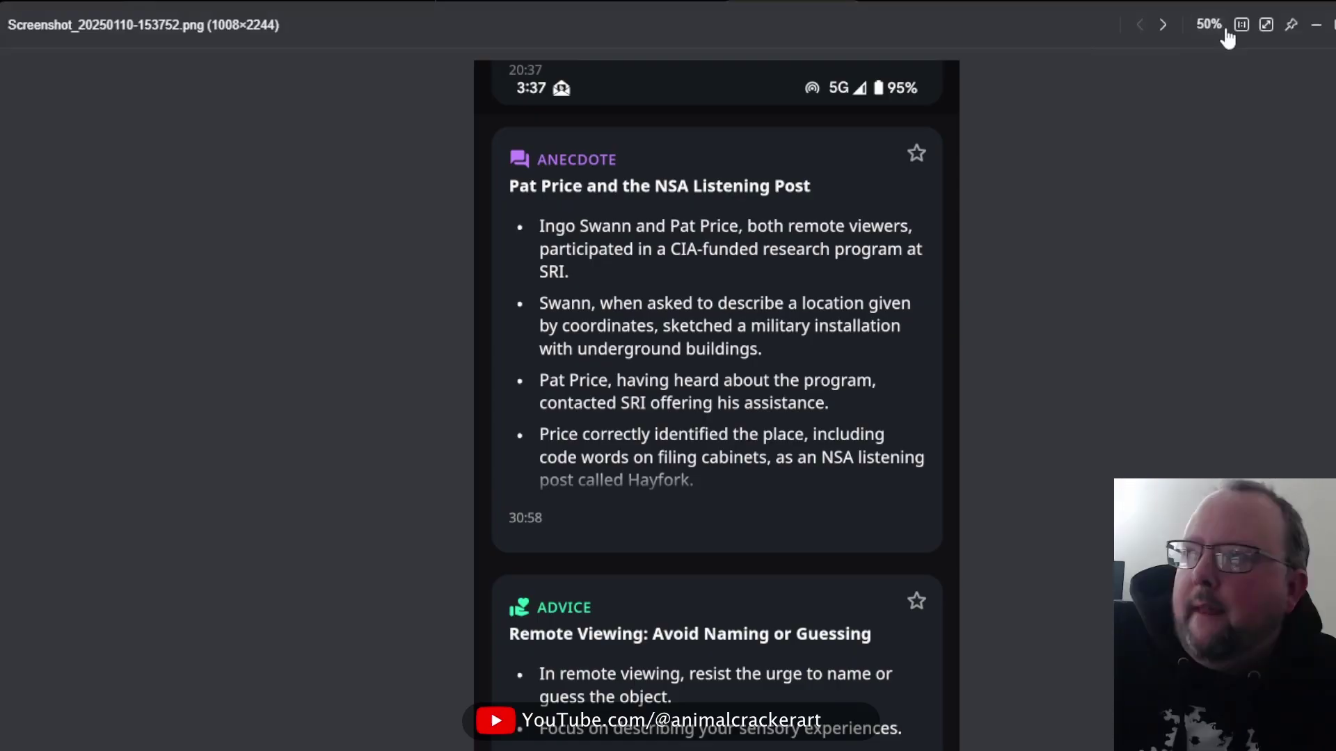
Step: Show the next podcast screenshot at 50% zoom
{"action": "left_click", "coordinate": [1161, 24]}
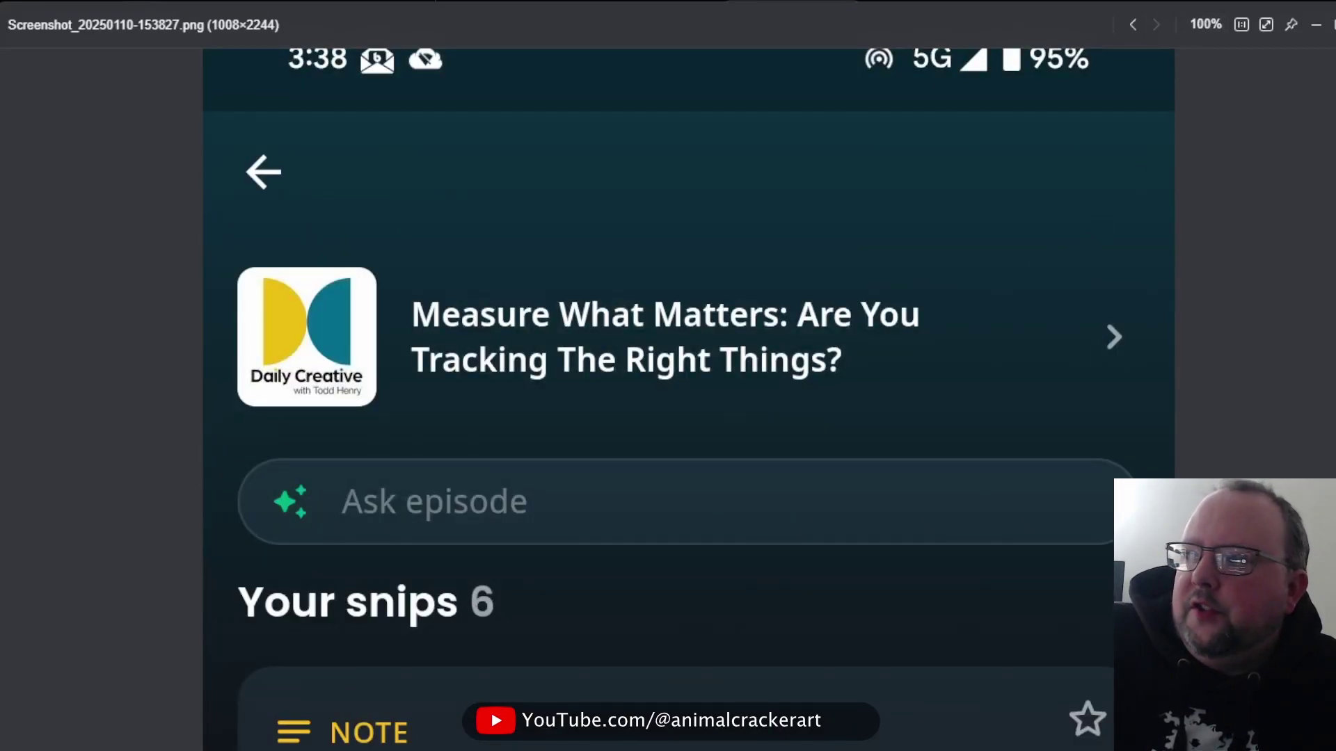
{"action": "left_click", "coordinate": [1206, 24]}
{"action": "left_click", "coordinate": [1248, 111]}
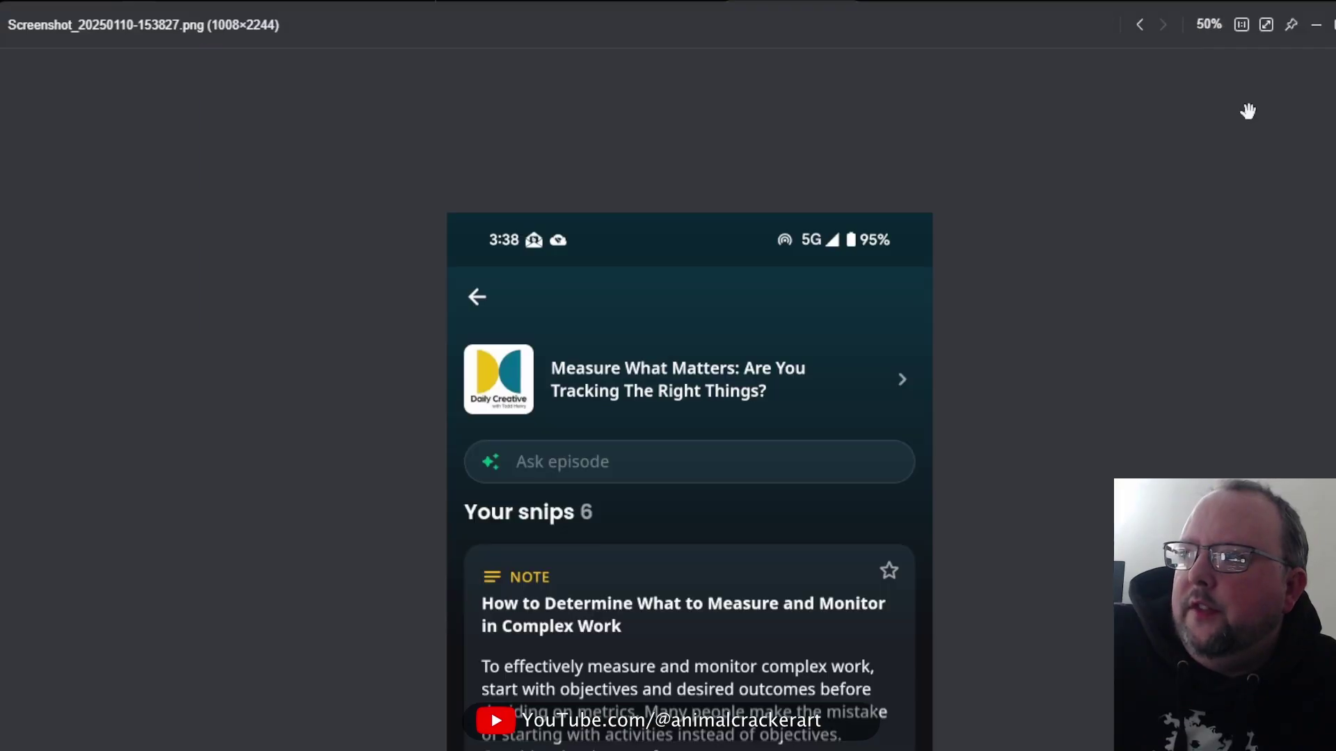
{"action": "scroll", "coordinate": [731, 498], "scroll_direction": "down", "scroll_amount": 2}
{"action": "scroll", "coordinate": [672, 412], "scroll_direction": "down", "scroll_amount": 2}
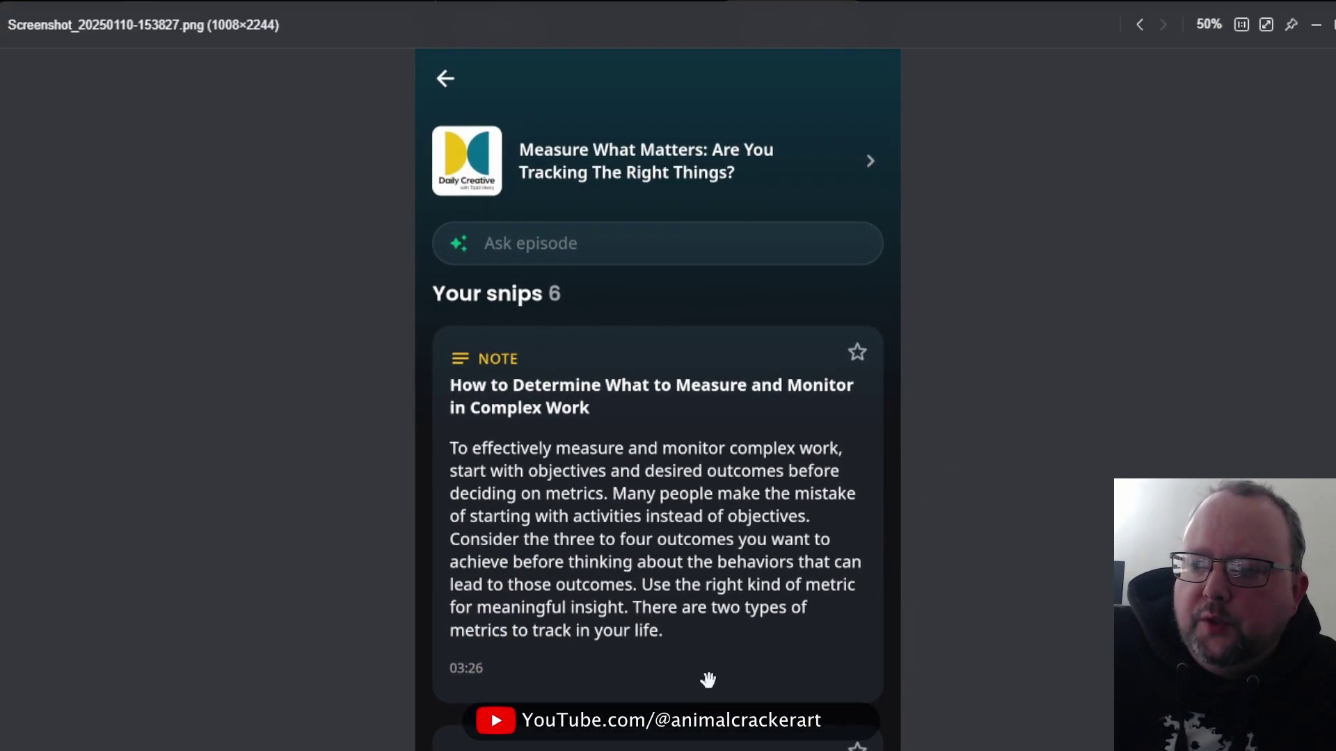
{"action": "scroll", "coordinate": [708, 680], "scroll_direction": "down", "scroll_amount": 3}
{"action": "scroll", "coordinate": [740, 341], "scroll_direction": "up", "scroll_amount": 1}
{"action": "scroll", "coordinate": [740, 340], "scroll_direction": "up", "scroll_amount": 2}
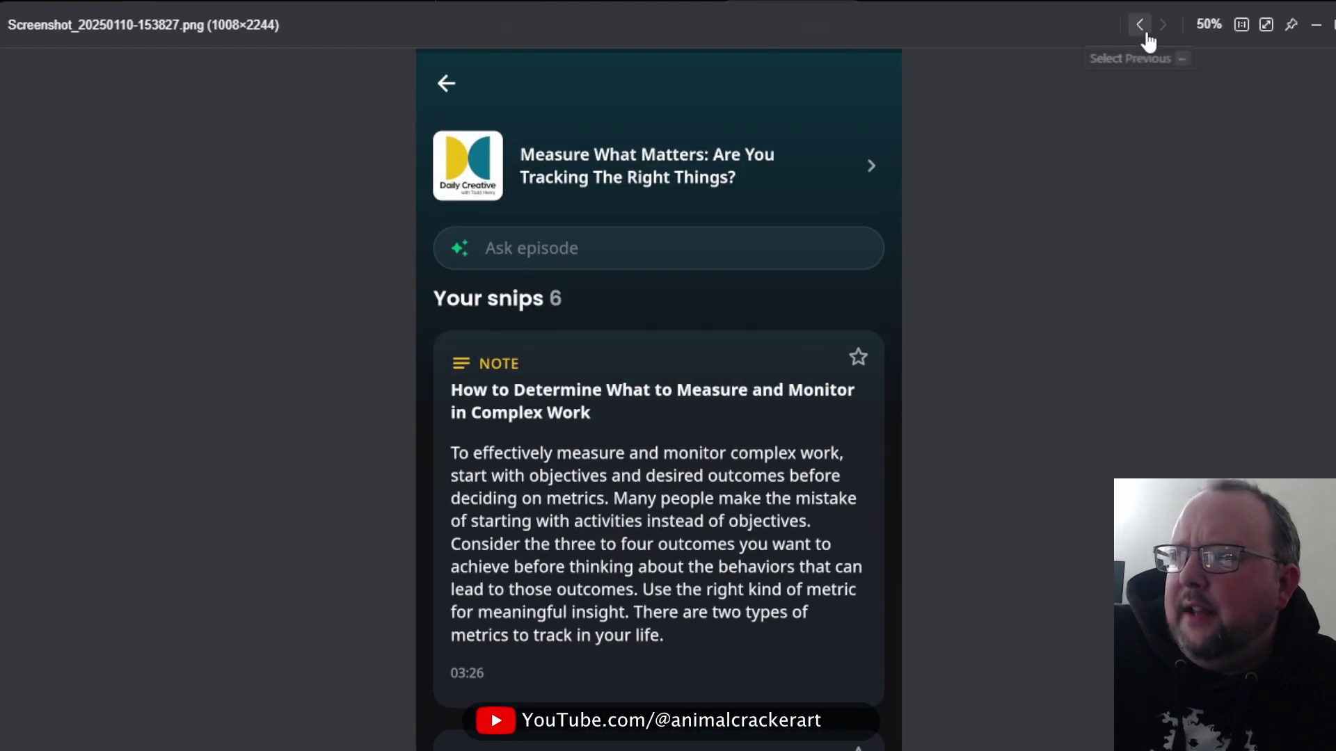
Step: Return to the previous screenshot at 50% zoom and pan to its bottom and back
{"action": "left_click", "coordinate": [1146, 35]}
{"action": "left_click", "coordinate": [1206, 24]}
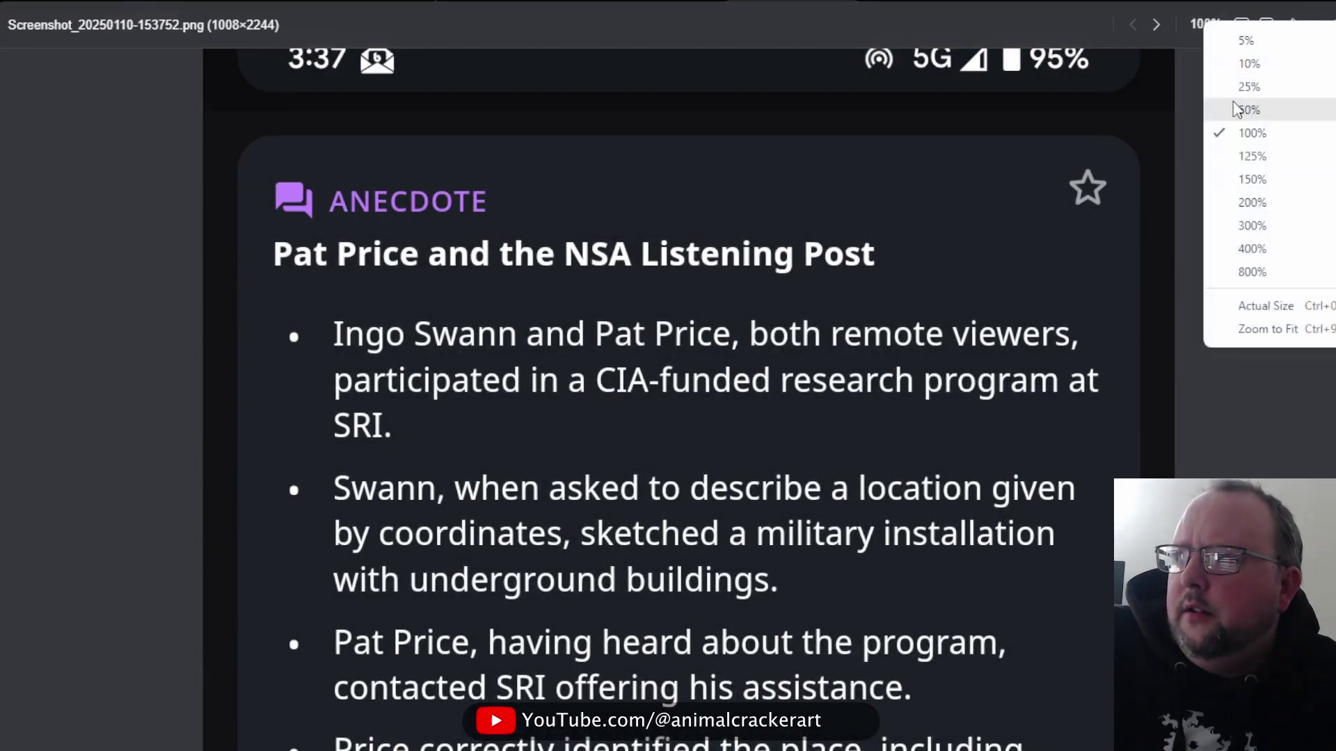
{"action": "left_click", "coordinate": [1232, 110]}
{"action": "scroll", "coordinate": [656, 460], "scroll_direction": "down", "scroll_amount": 3}
{"action": "left_click_drag", "start_coordinate": [655, 456], "coordinate": [634, 442]}
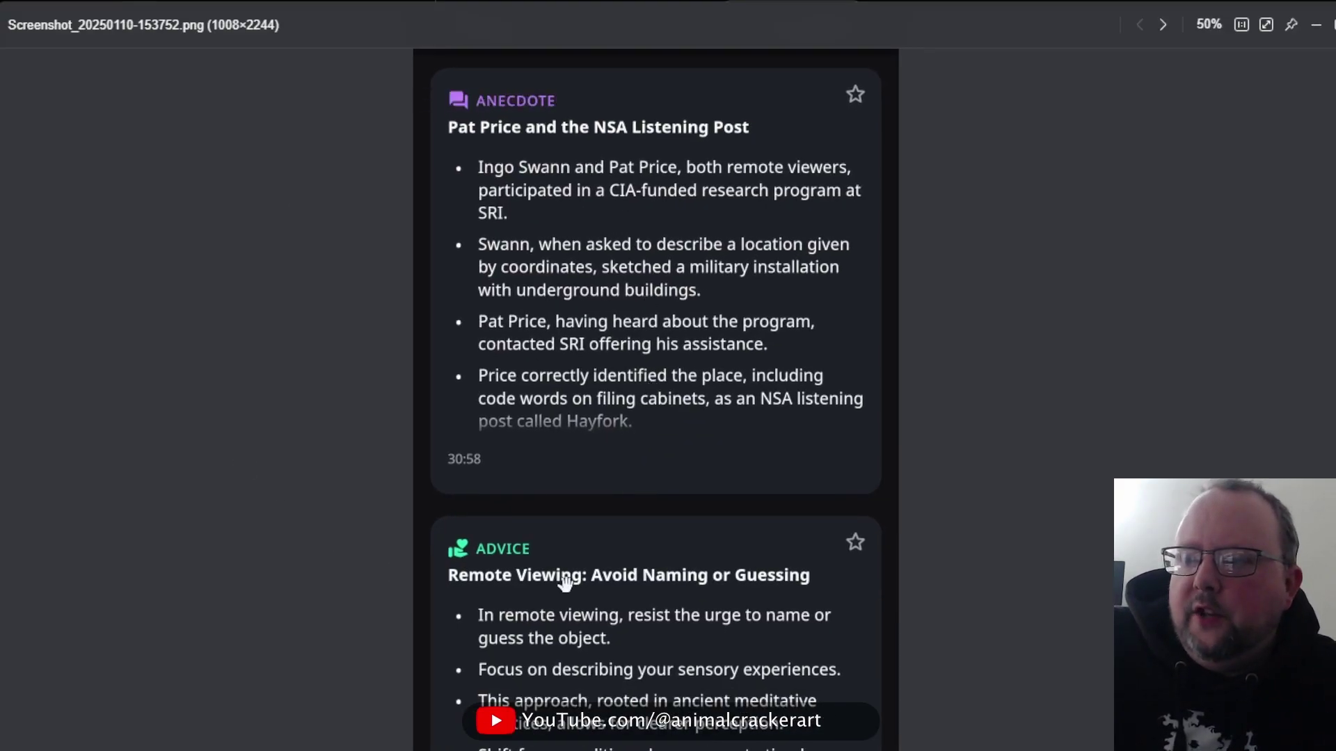
{"action": "mouse_move", "coordinate": [686, 649]}
{"action": "left_mouse_down"}
{"action": "mouse_move", "coordinate": [706, 512]}
{"action": "mouse_move", "coordinate": [698, 355]}
{"action": "mouse_move", "coordinate": [761, 605]}
{"action": "mouse_move", "coordinate": [689, 686]}
{"action": "left_mouse_up"}
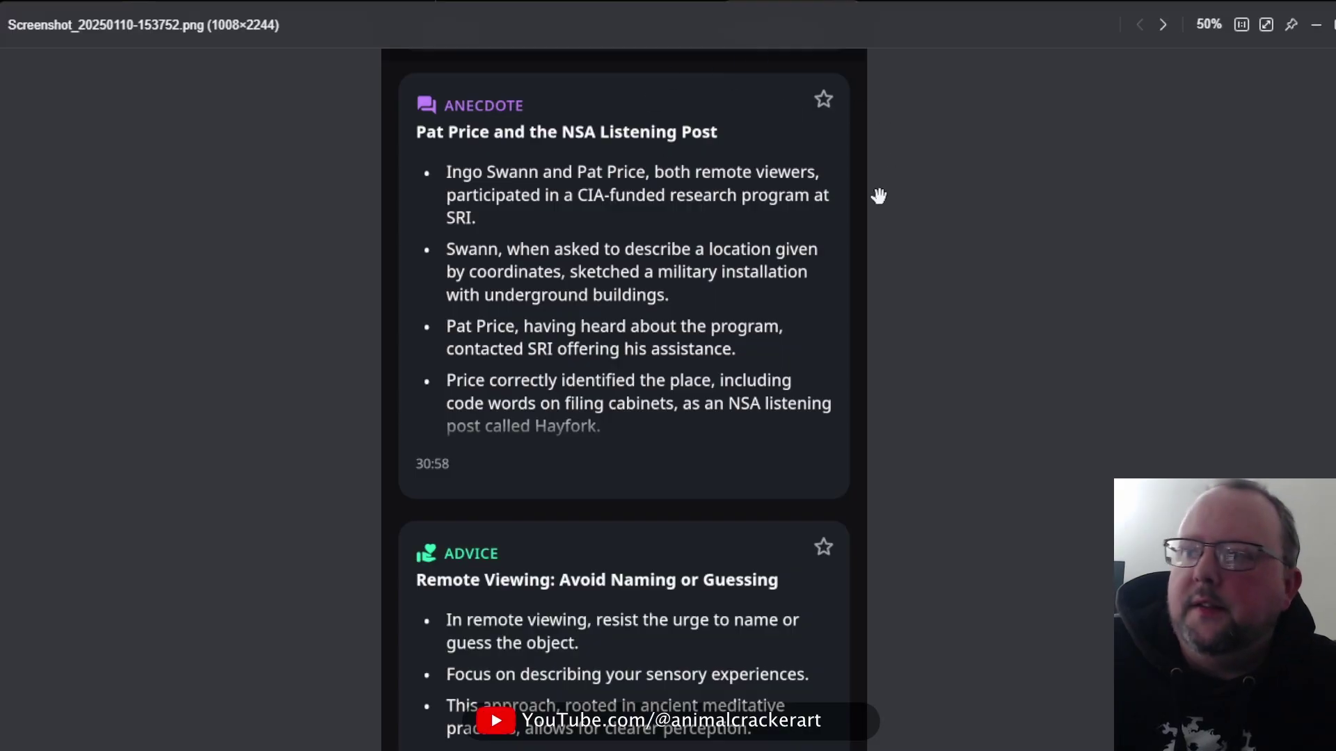
{"action": "scroll", "coordinate": [725, 552], "scroll_direction": "down", "scroll_amount": 3}
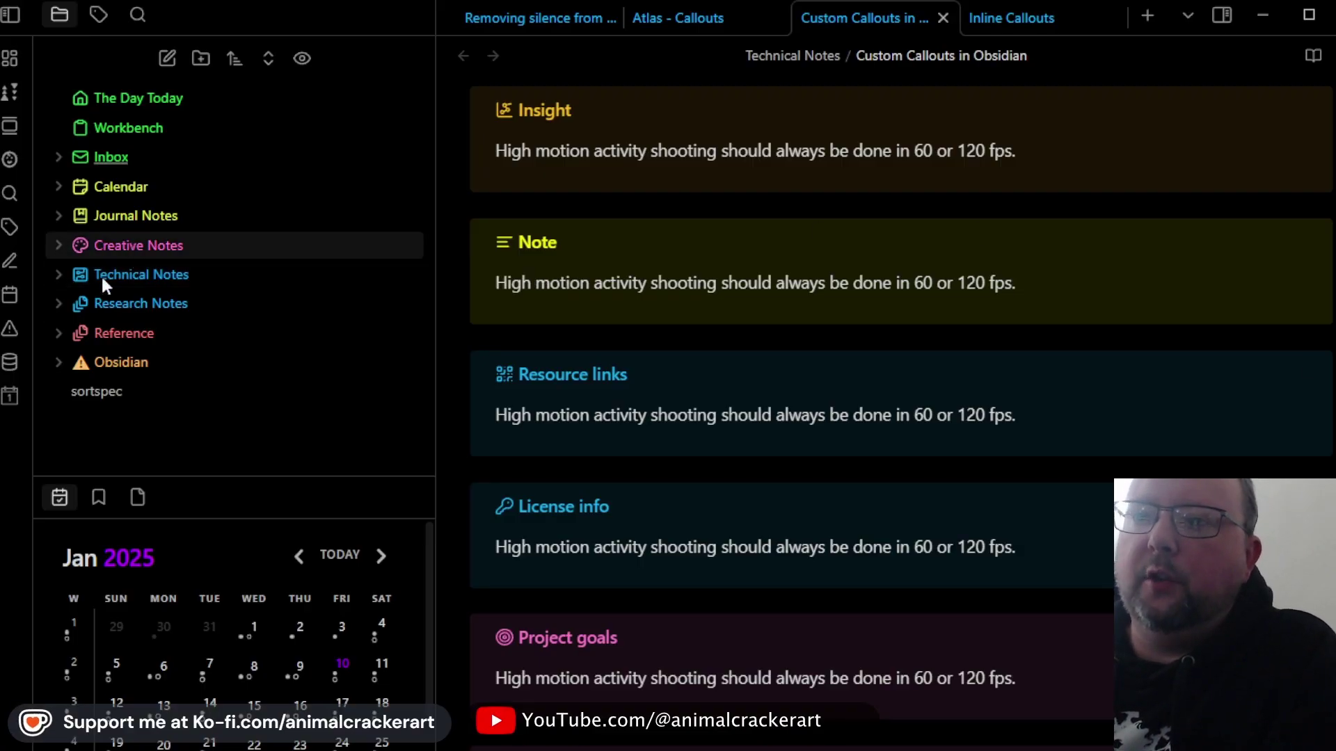
{"action": "scroll", "coordinate": [873, 427], "scroll_direction": "up", "scroll_amount": 1}
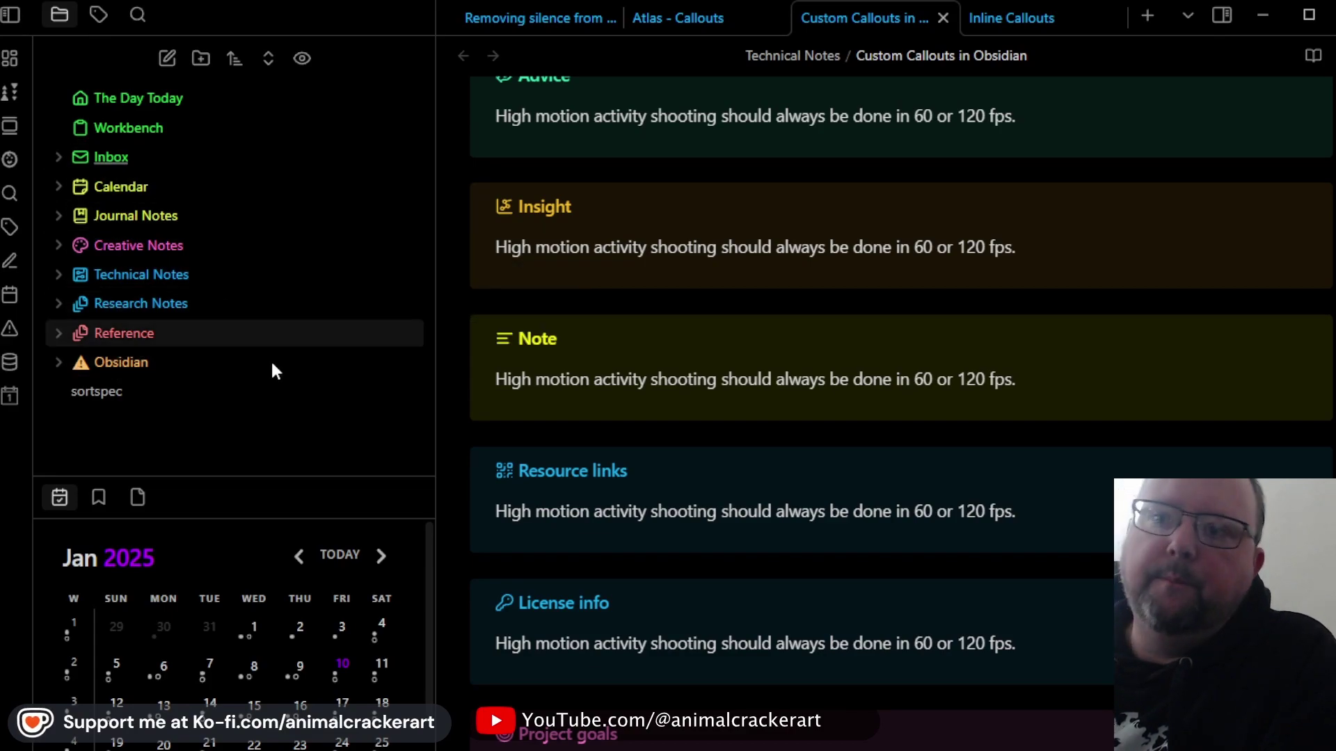
{"action": "scroll", "coordinate": [1145, 275], "scroll_direction": "down", "scroll_amount": 3}
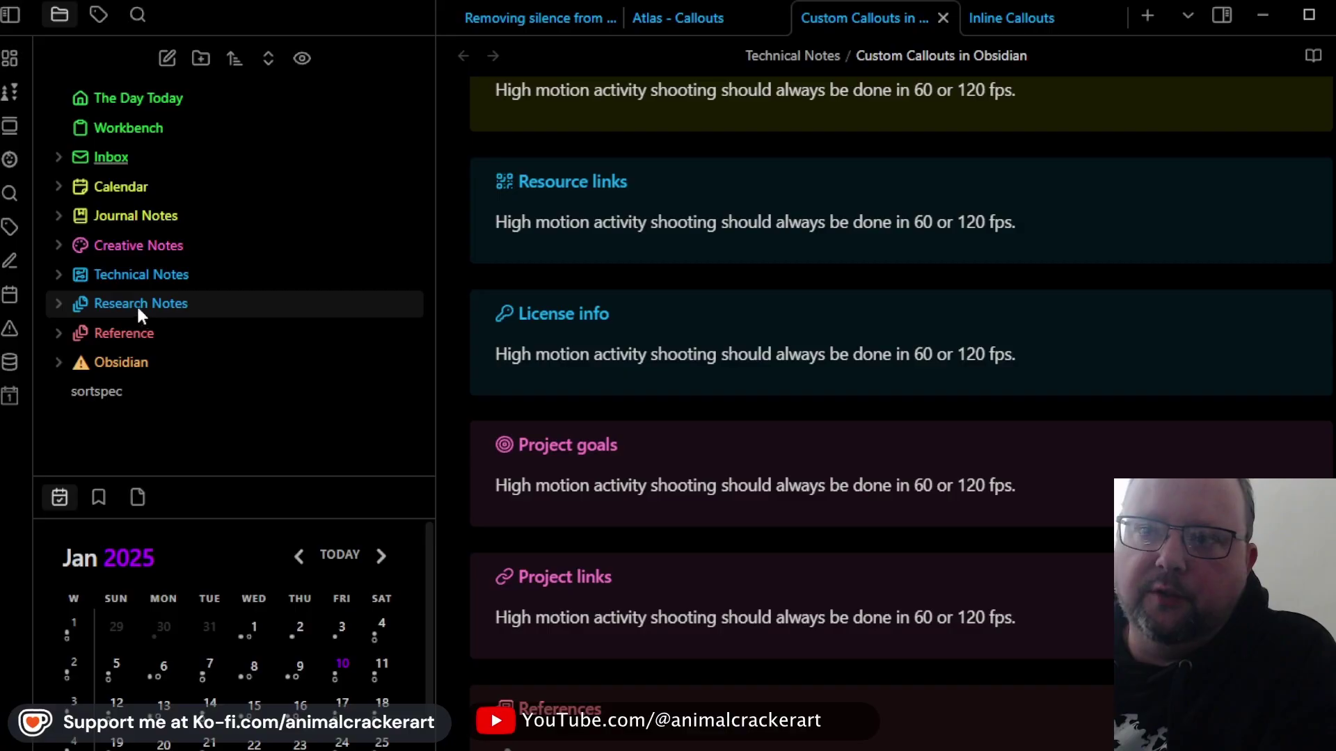
{"action": "scroll", "coordinate": [904, 334], "scroll_direction": "down", "scroll_amount": 2}
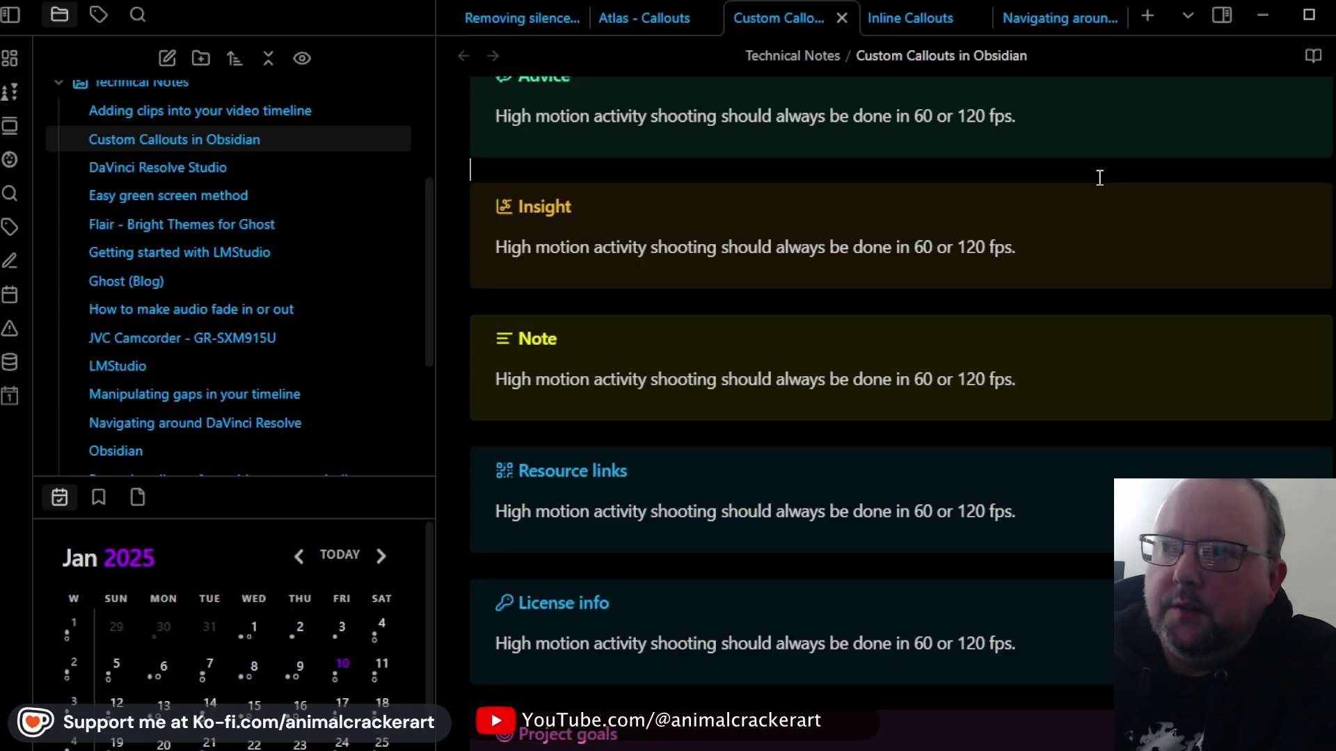
Step: Hide the side panel to widen the callouts note
{"action": "key", "text": "ctrl+["}
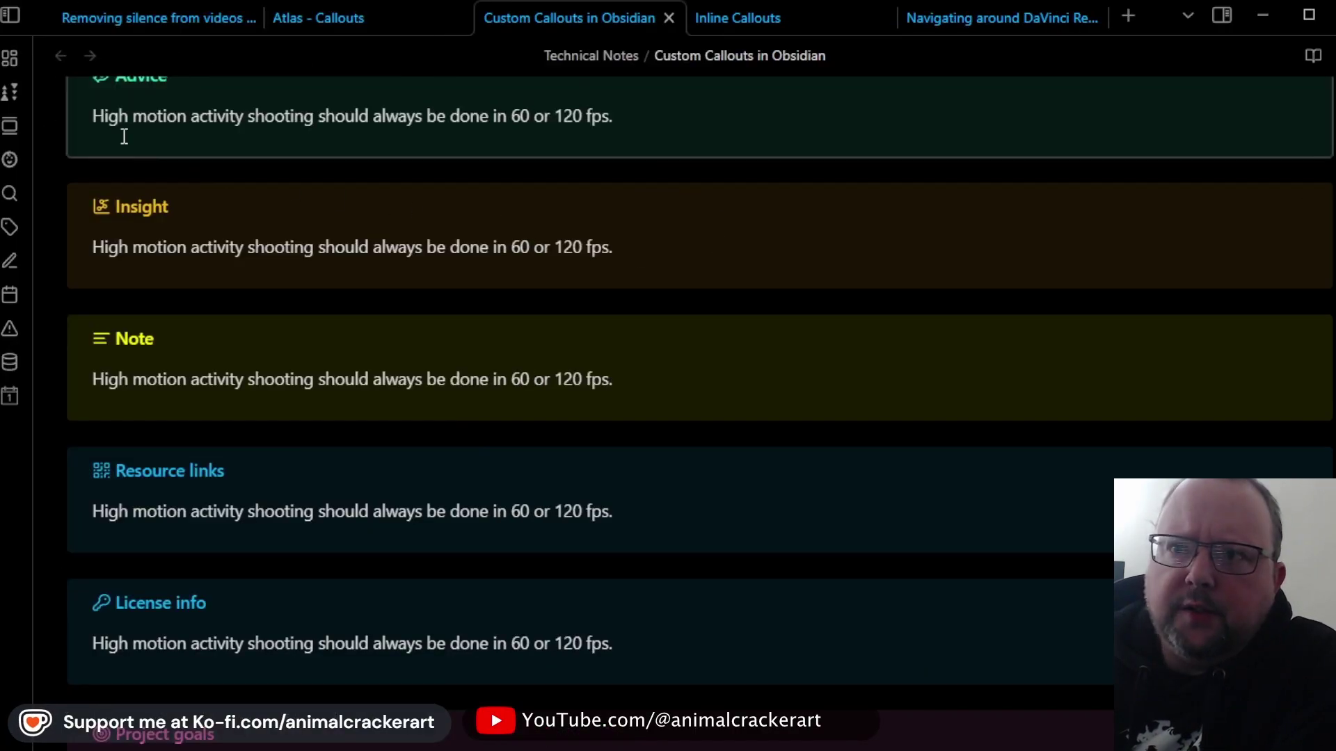
Step: Bring back the side panel and rerun the vault search for [!anecdote] callouts
{"action": "left_click", "coordinate": [11, 17]}
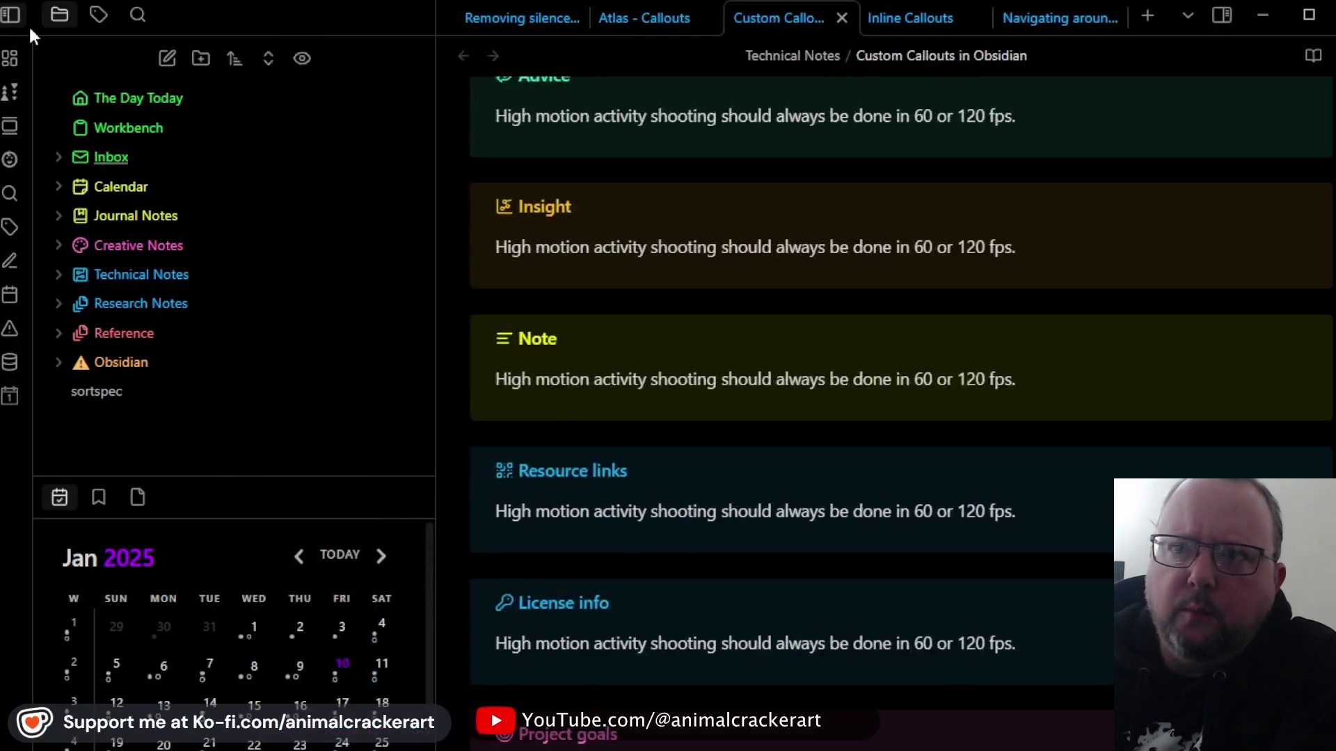
{"action": "left_click", "coordinate": [137, 15]}
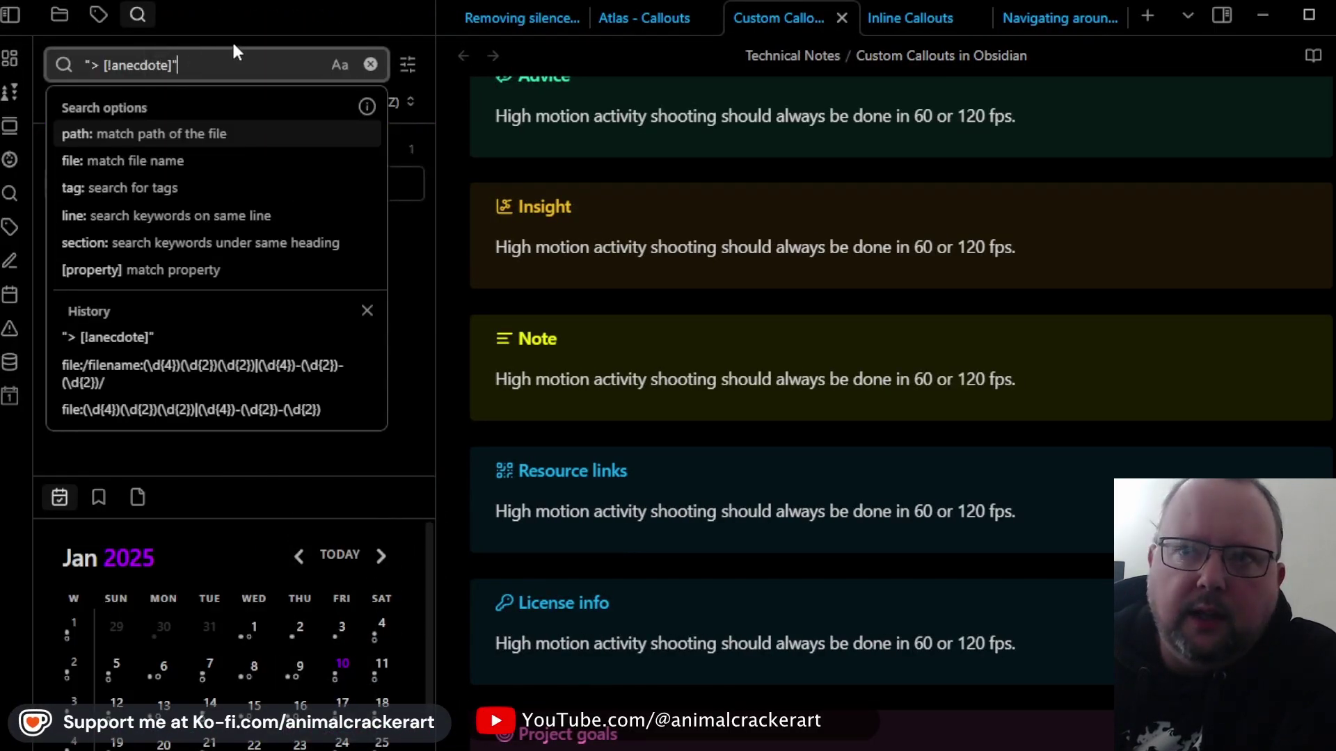
{"action": "key", "text": "Return"}
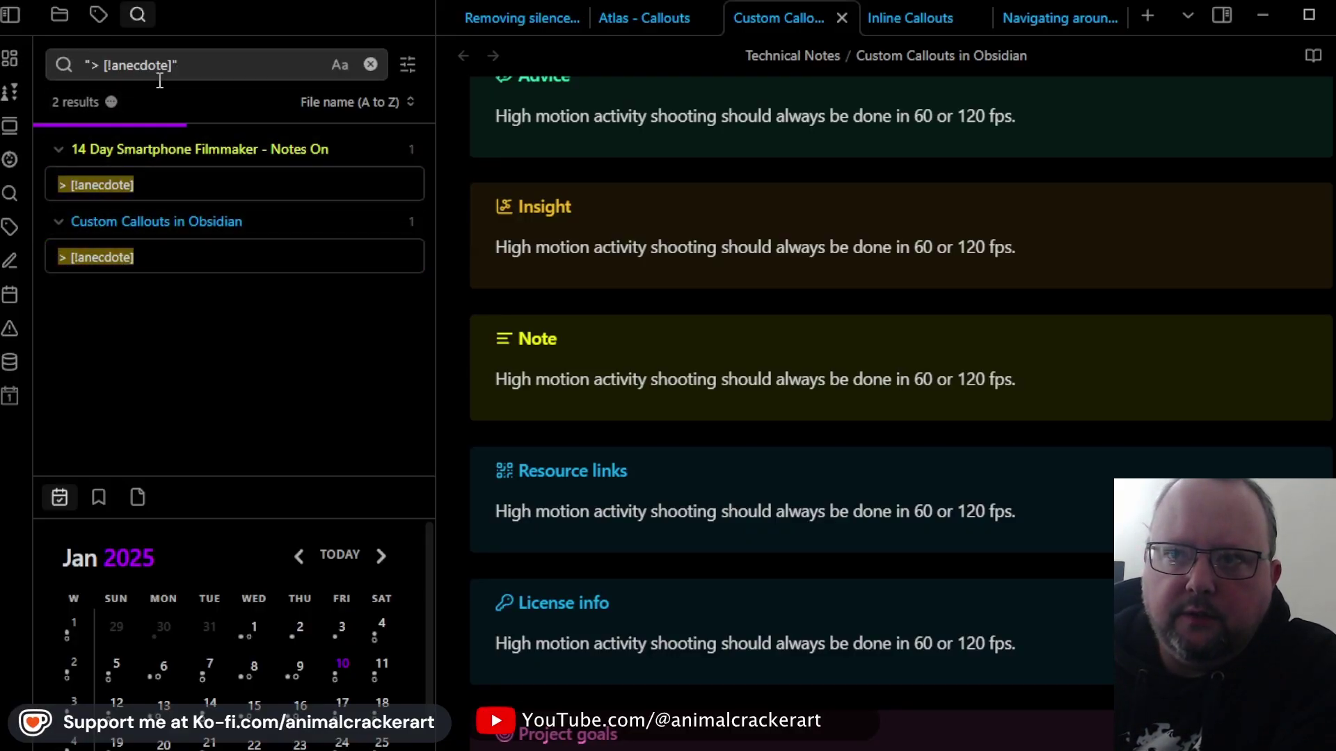
Step: Change the search query to [!advice], then hide the side panel so the note fills the window
{"action": "left_click_drag", "start_coordinate": [169, 64], "coordinate": [123, 64]}
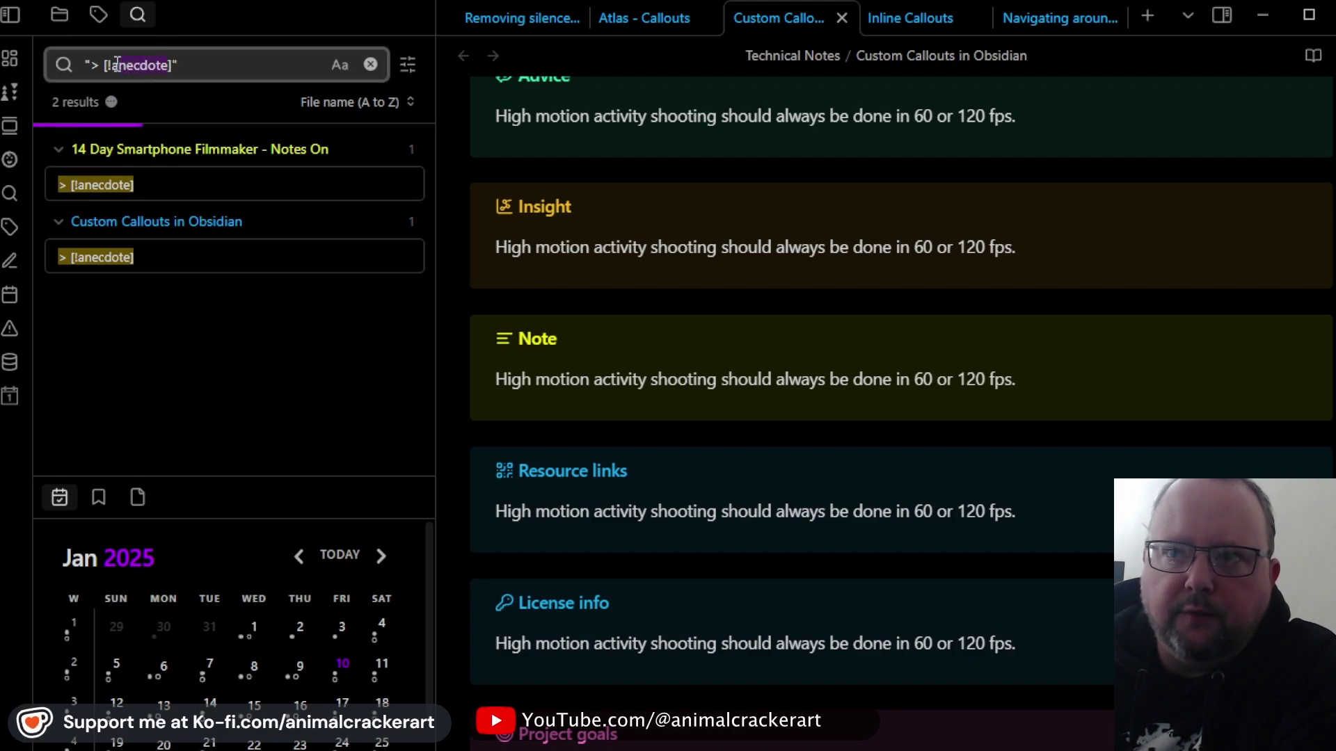
{"action": "key", "text": "BackSpace"}
{"action": "key", "text": "BackSpace"}
{"action": "type", "text": "dvice"}
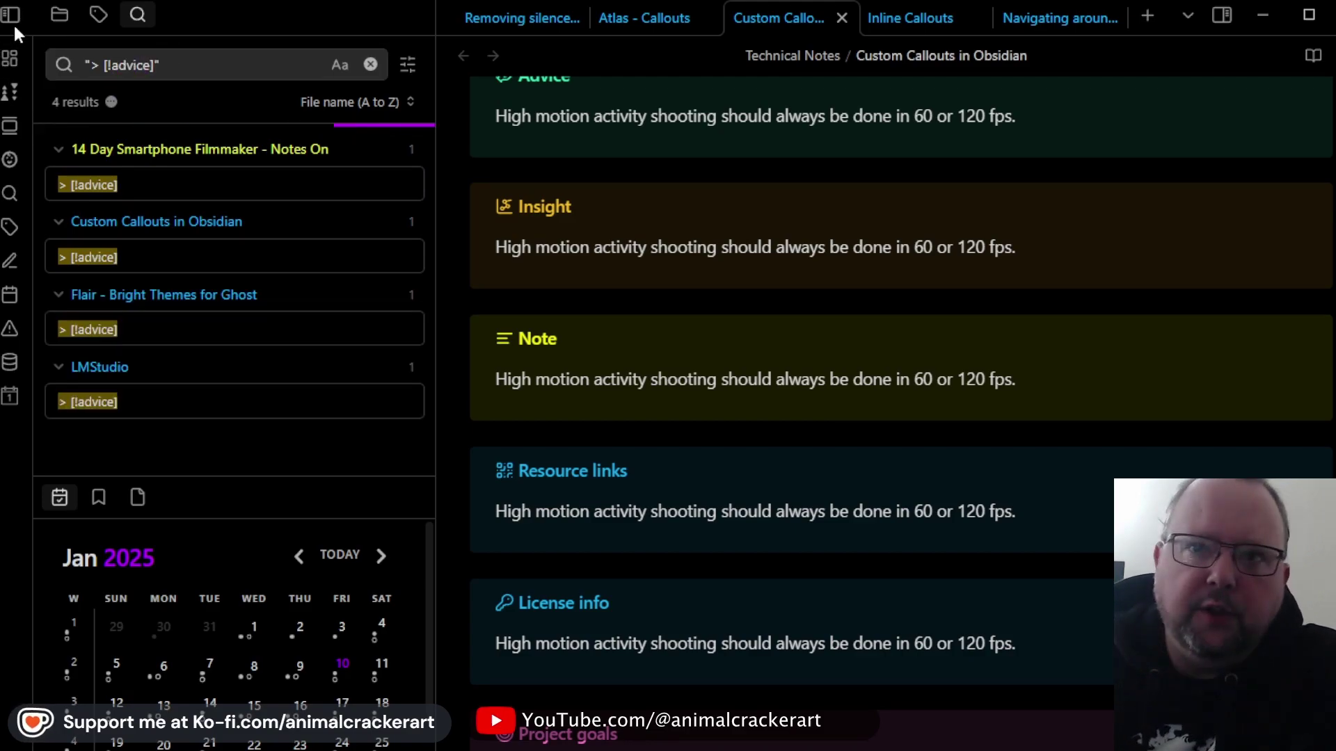
{"action": "left_click", "coordinate": [12, 15]}
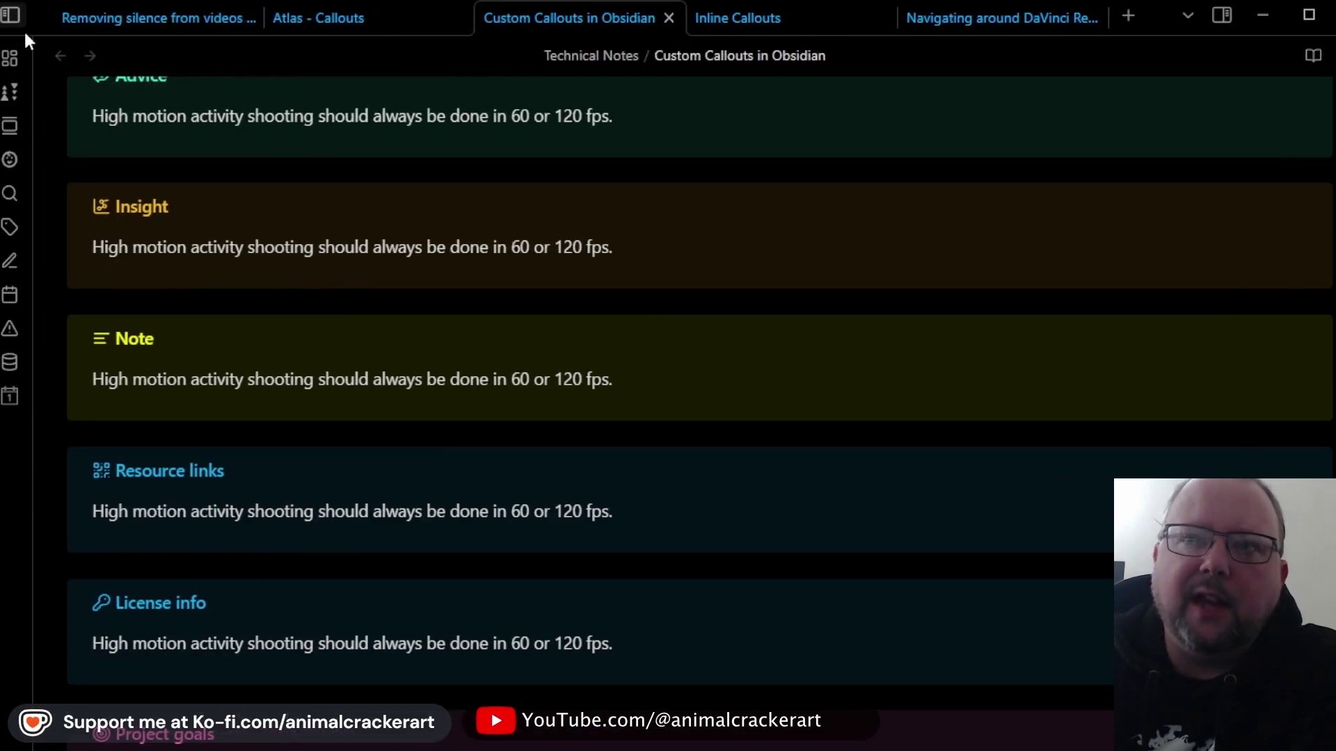
Step: Switch to the Atlas - Callouts note and reveal the dataviewjs code behind its callout count table
{"action": "left_click", "coordinate": [339, 18]}
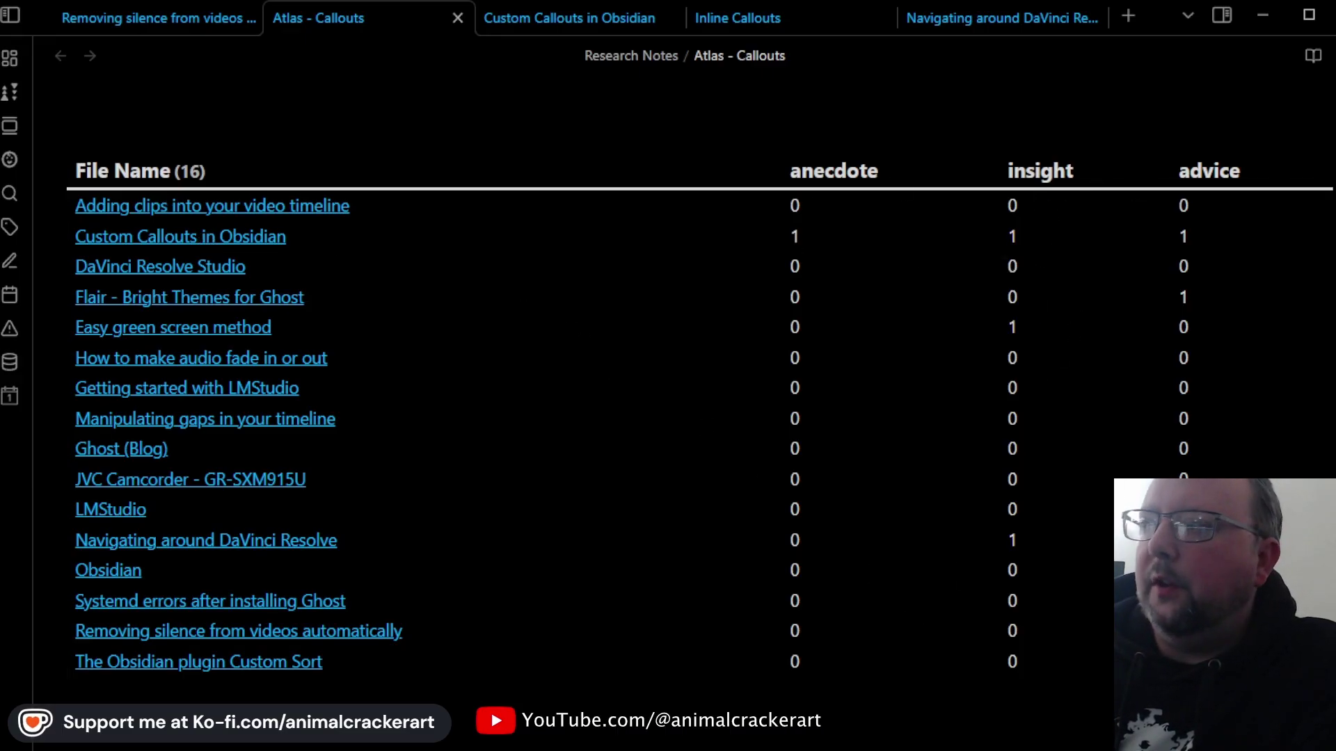
{"action": "left_click", "coordinate": [1312, 153]}
{"action": "scroll", "coordinate": [1220, 231], "scroll_direction": "down", "scroll_amount": 2}
{"action": "scroll", "coordinate": [790, 383], "scroll_direction": "down", "scroll_amount": 3}
{"action": "scroll", "coordinate": [790, 384], "scroll_direction": "up", "scroll_amount": 3}
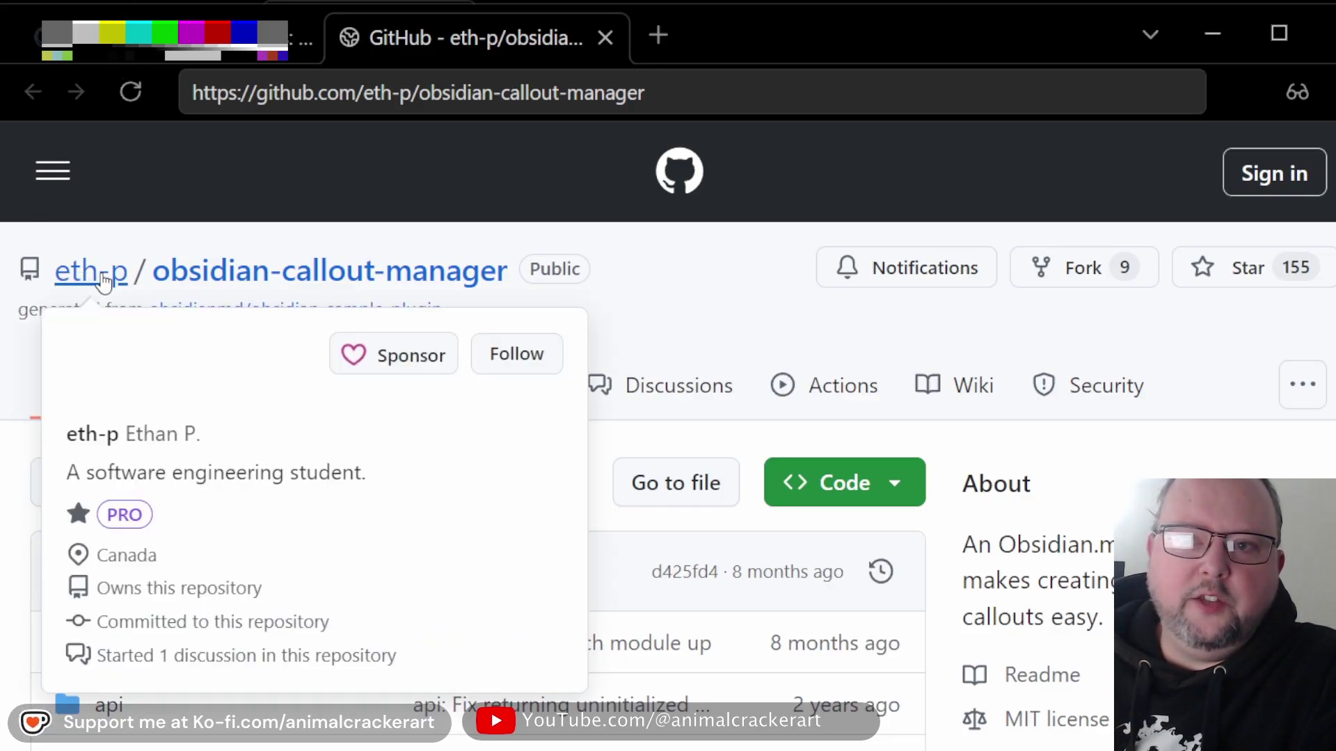
{"action": "scroll", "coordinate": [700, 280], "scroll_direction": "down", "scroll_amount": 5}
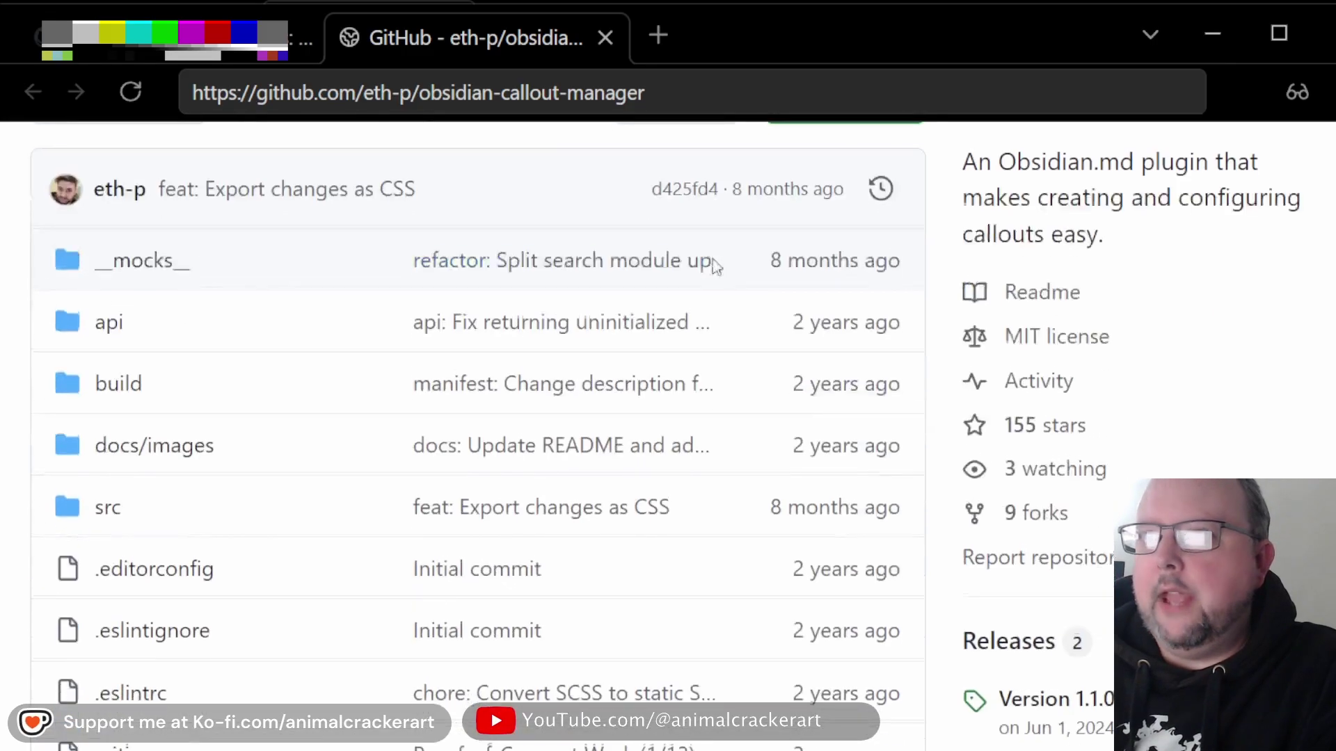
{"action": "scroll", "coordinate": [689, 283], "scroll_direction": "down", "scroll_amount": 3}
{"action": "scroll", "coordinate": [719, 303], "scroll_direction": "down", "scroll_amount": 3}
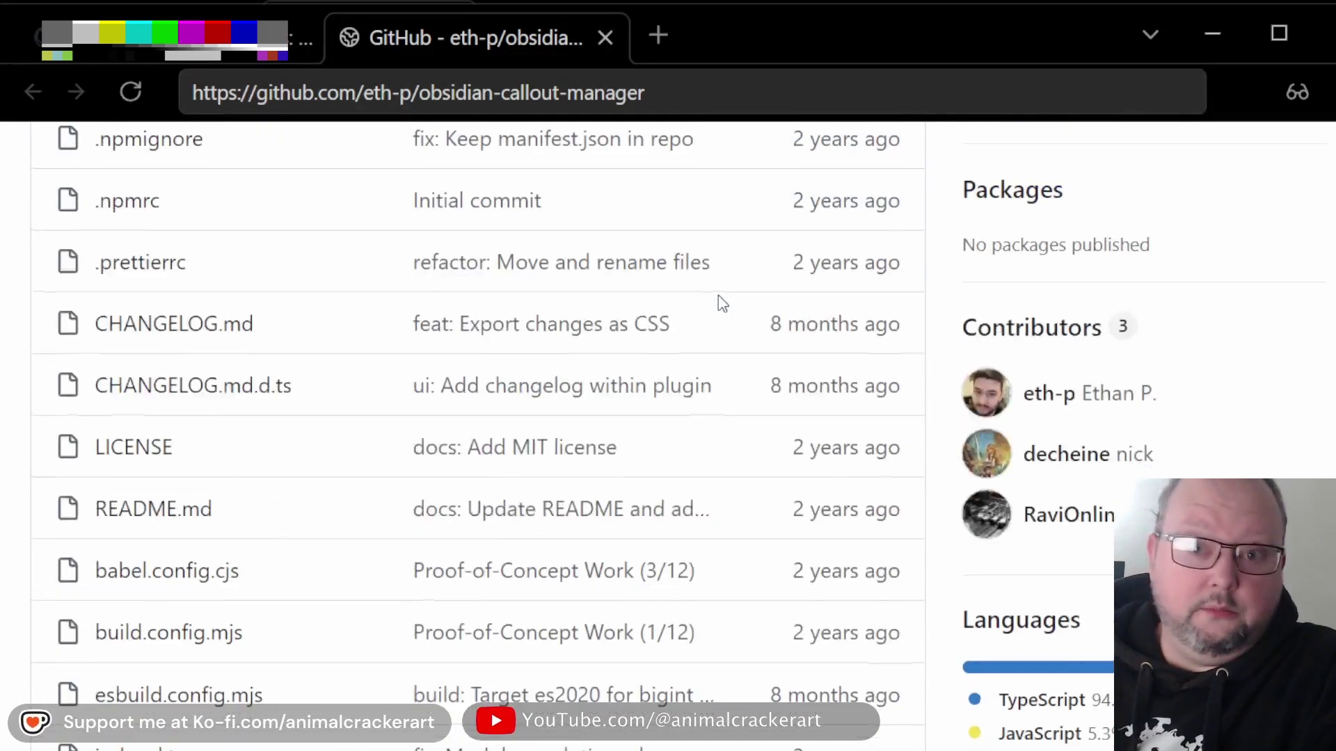
{"action": "scroll", "coordinate": [718, 302], "scroll_direction": "down", "scroll_amount": 2}
{"action": "scroll", "coordinate": [719, 302], "scroll_direction": "down", "scroll_amount": 3}
{"action": "scroll", "coordinate": [726, 310], "scroll_direction": "down", "scroll_amount": 2}
{"action": "scroll", "coordinate": [734, 318], "scroll_direction": "down", "scroll_amount": 2}
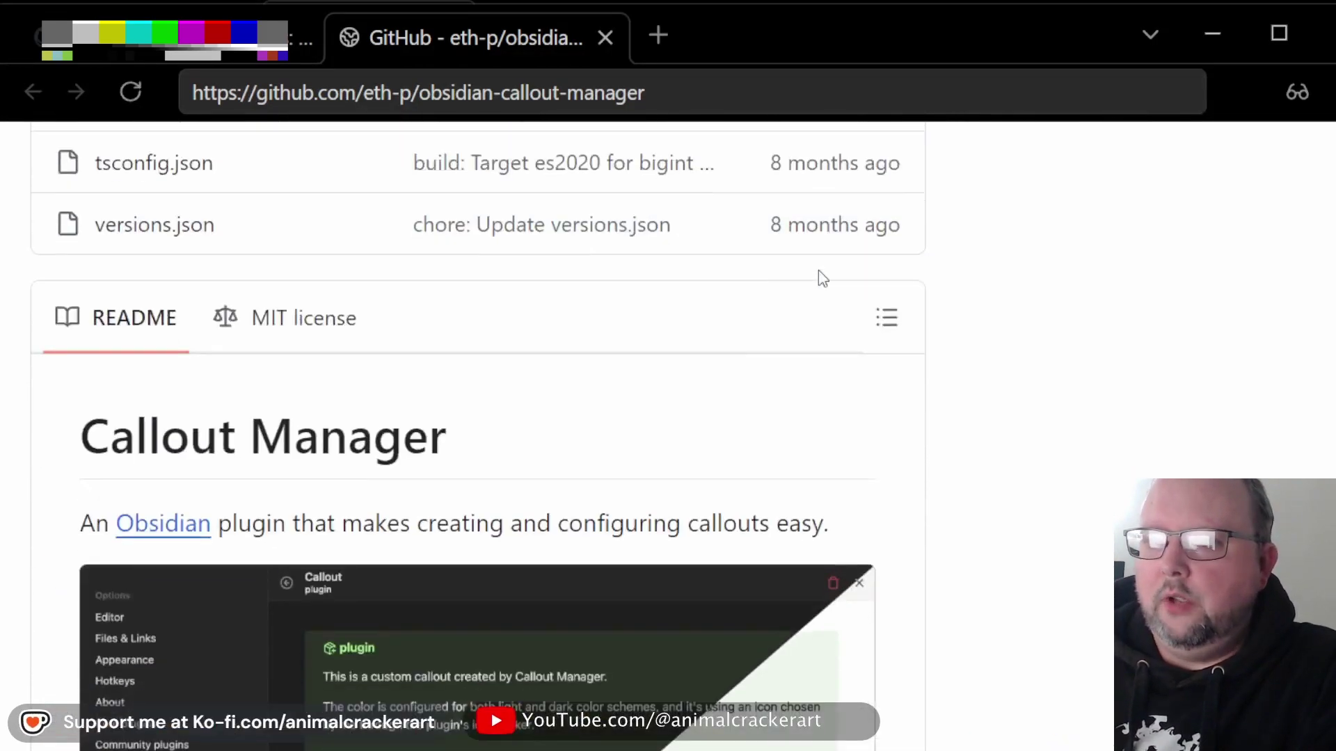
{"action": "scroll", "coordinate": [818, 278], "scroll_direction": "down", "scroll_amount": 4}
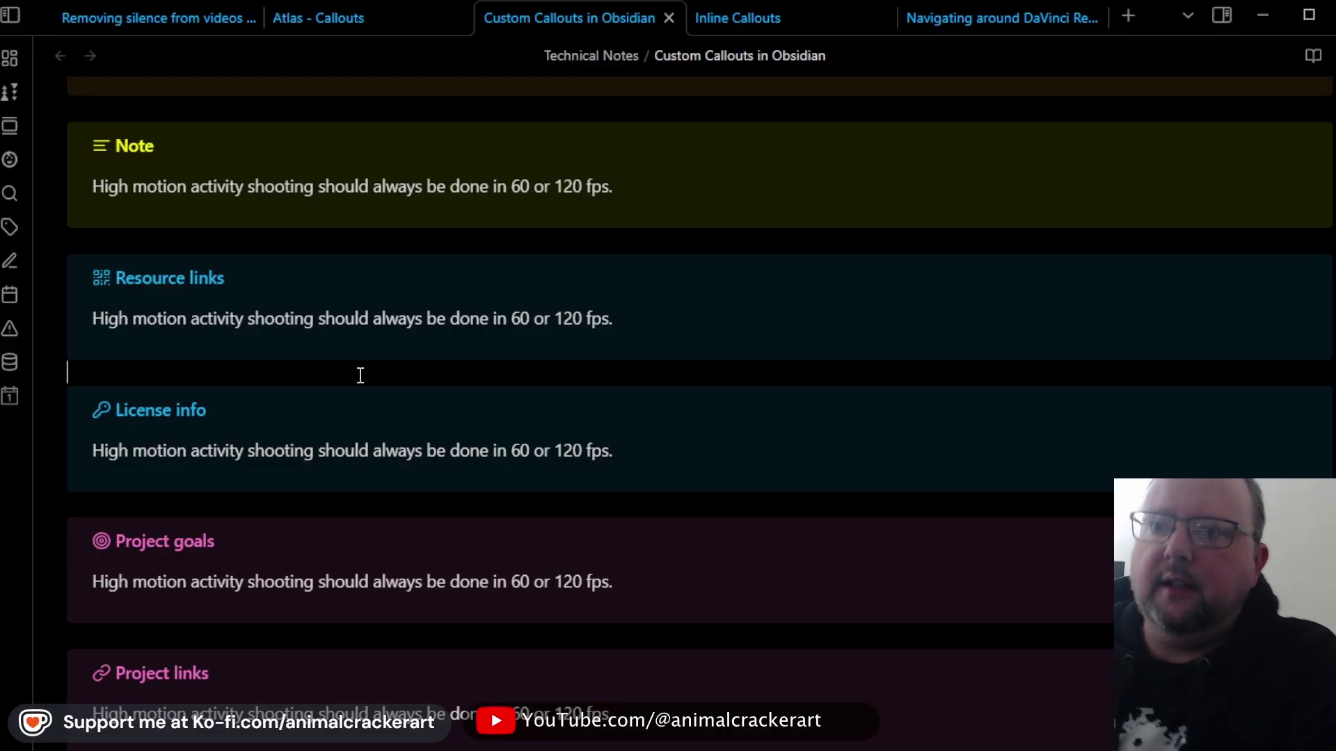
Step: Strip the [!resource-links] header to leave a plain text line, select it, and bring up the command palette
{"action": "key", "text": "BackSpace"}
{"action": "key", "text": "BackSpace"}
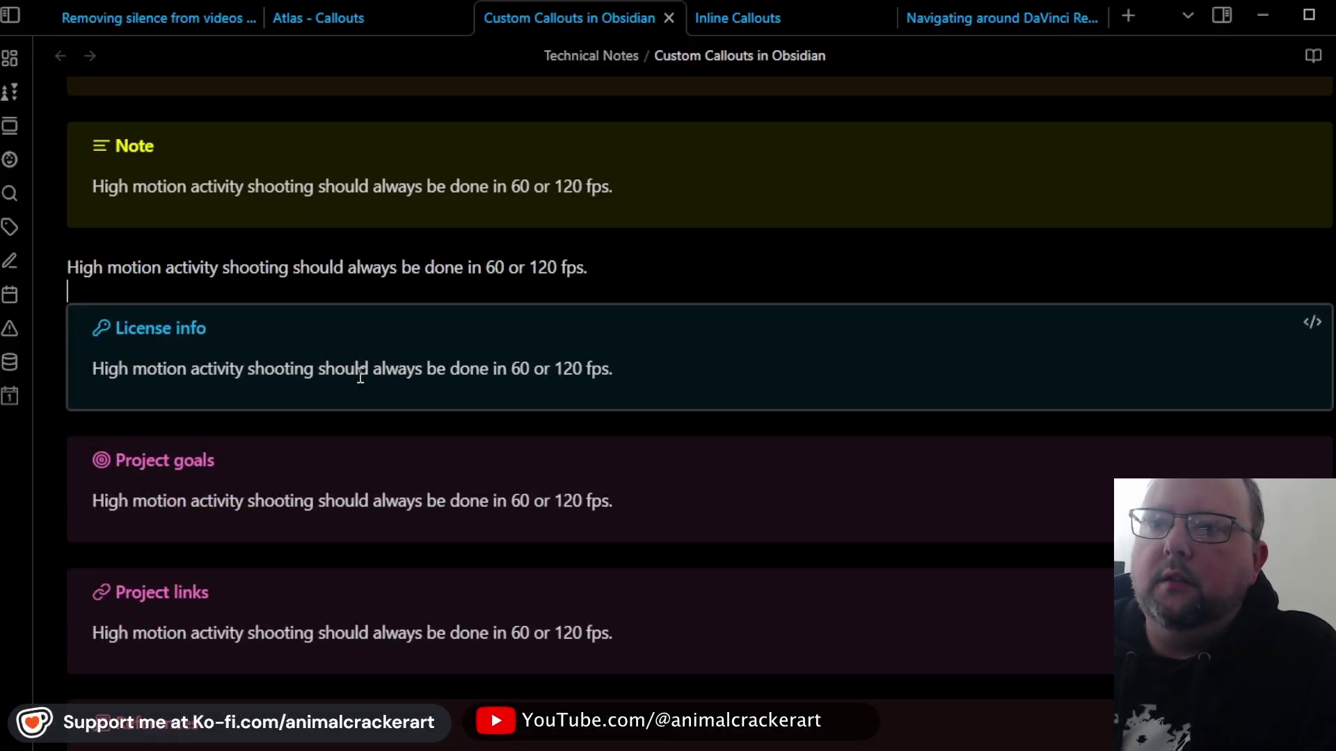
{"action": "key", "text": "Return"}
{"action": "key", "text": "Return"}
{"action": "key", "text": "Return"}
{"action": "key", "text": "Return"}
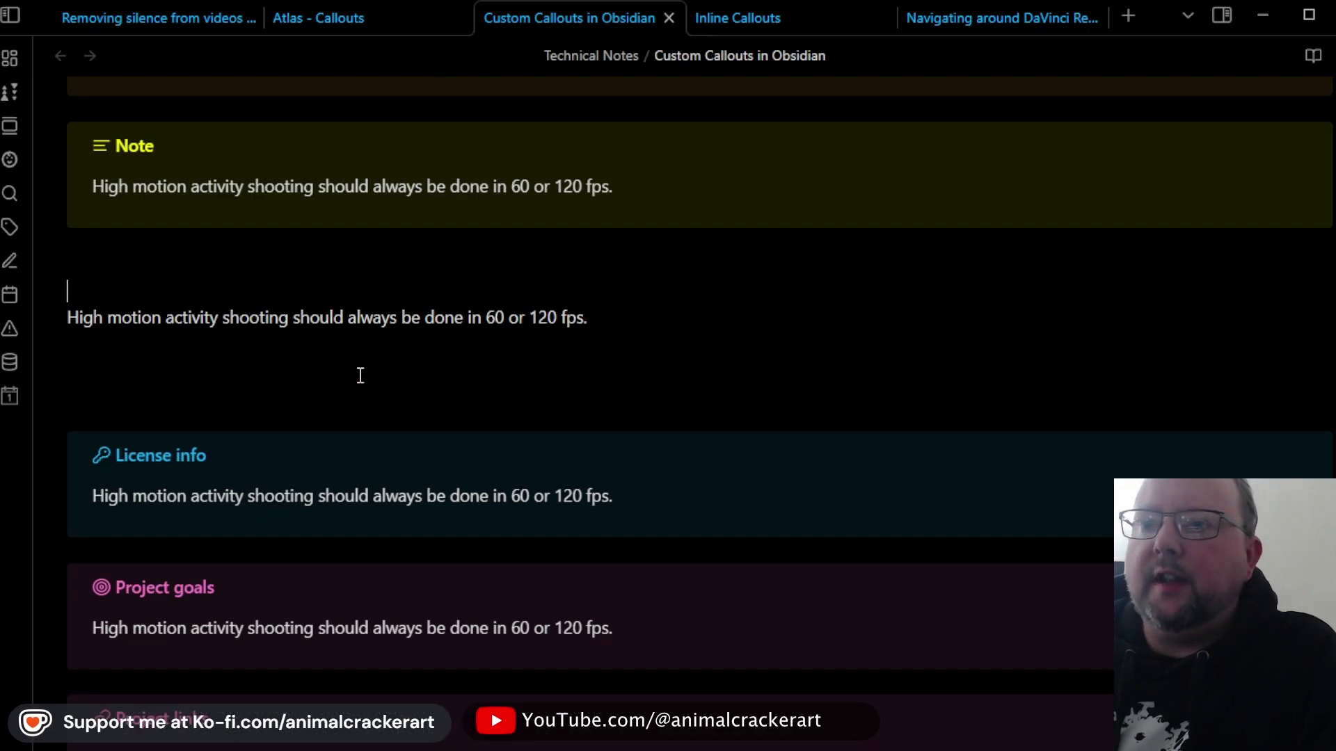
{"action": "key", "text": "Return"}
{"action": "key", "text": "Up"}
{"action": "key", "text": "Up"}
{"action": "key", "text": "shift+Home"}
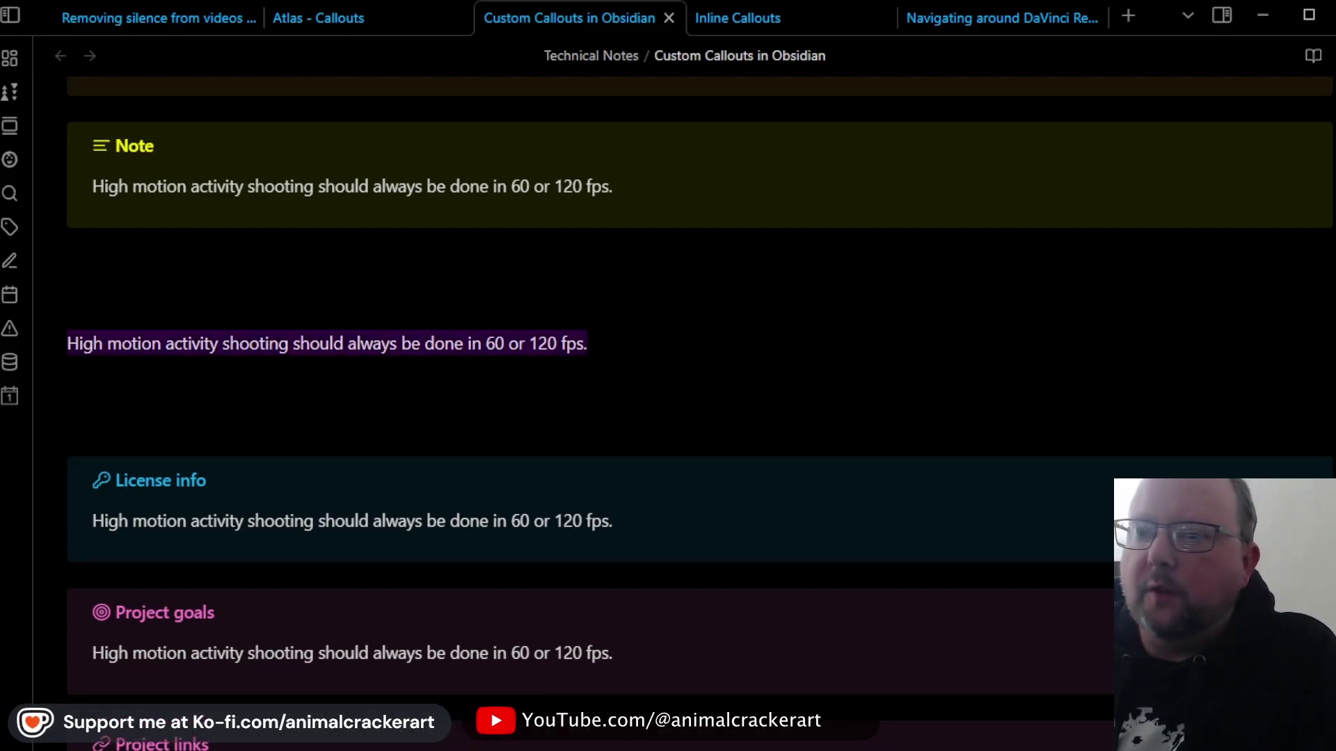
{"action": "key", "text": "ctrl+p"}
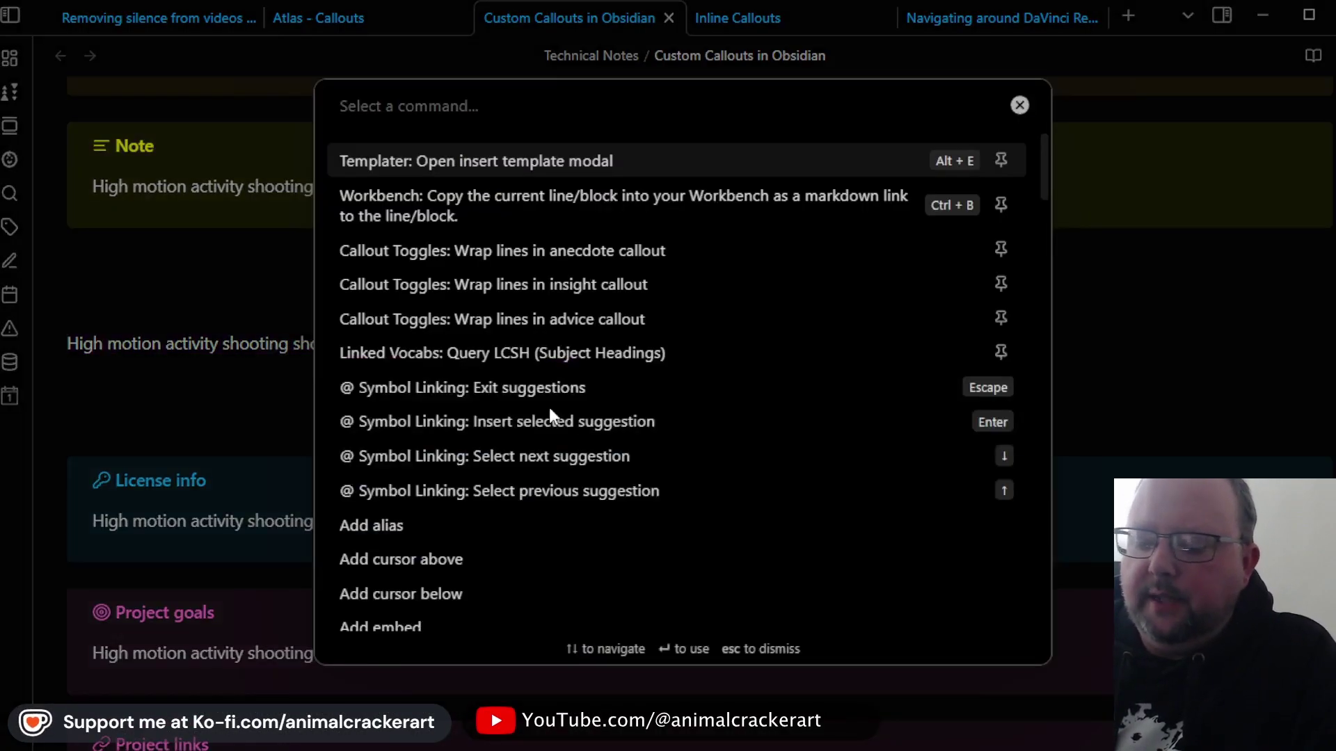
{"action": "type", "text": "call"}
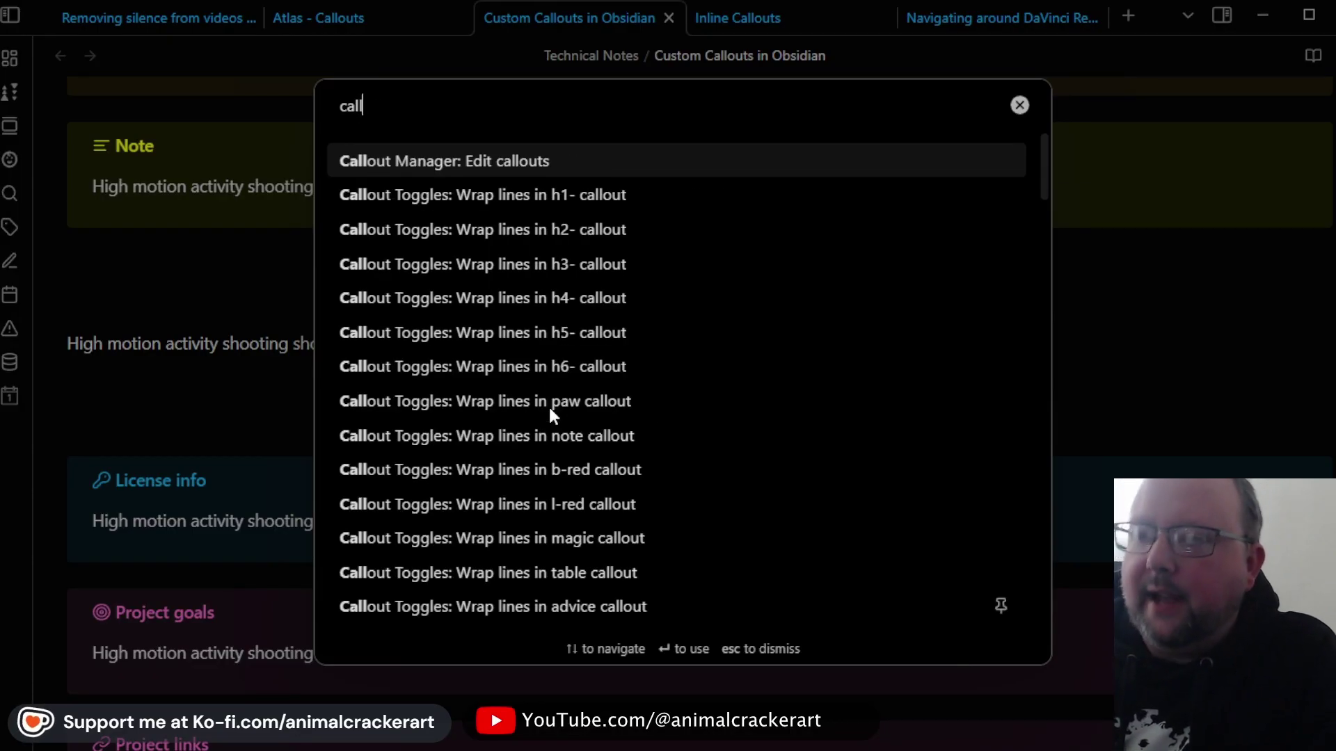
{"action": "type", "text": "out"}
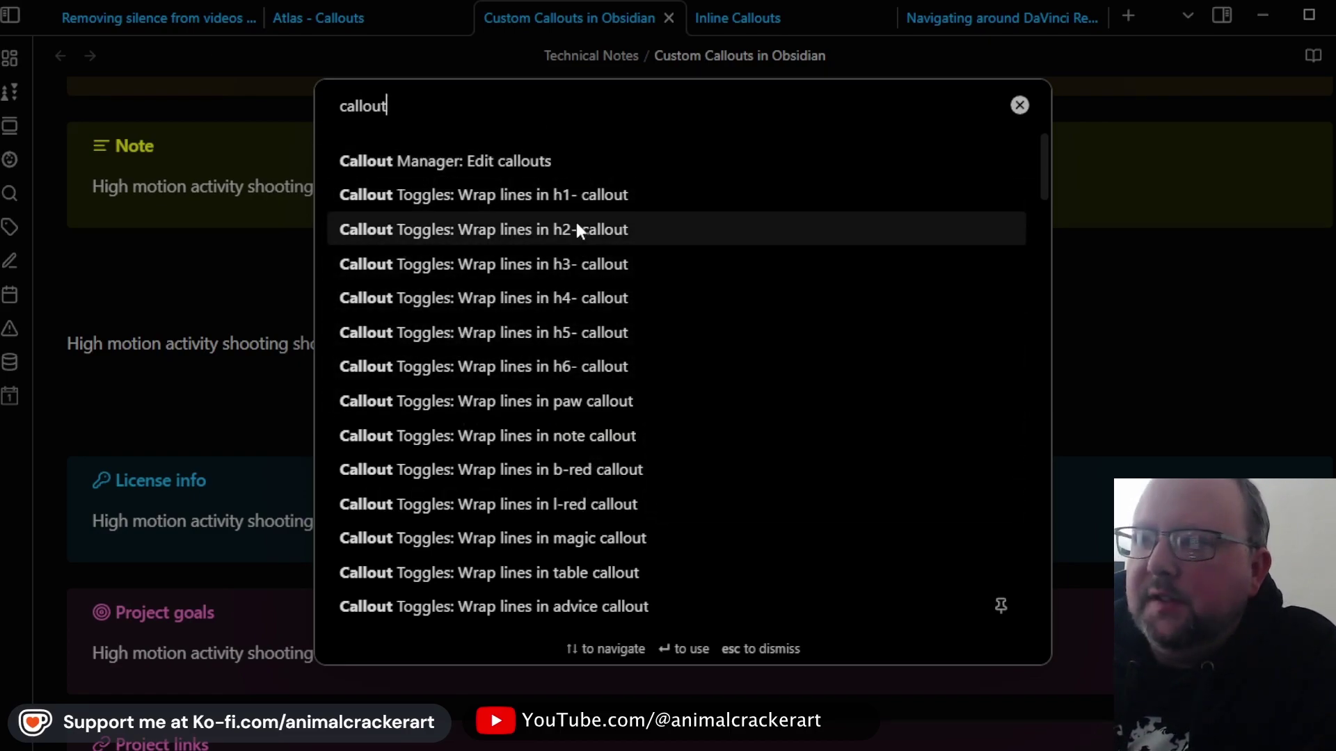
Step: Change the project-goals callout icon from lucide-target to lucide-book-key in Callout Manager and close settings
{"action": "left_click", "coordinate": [566, 159]}
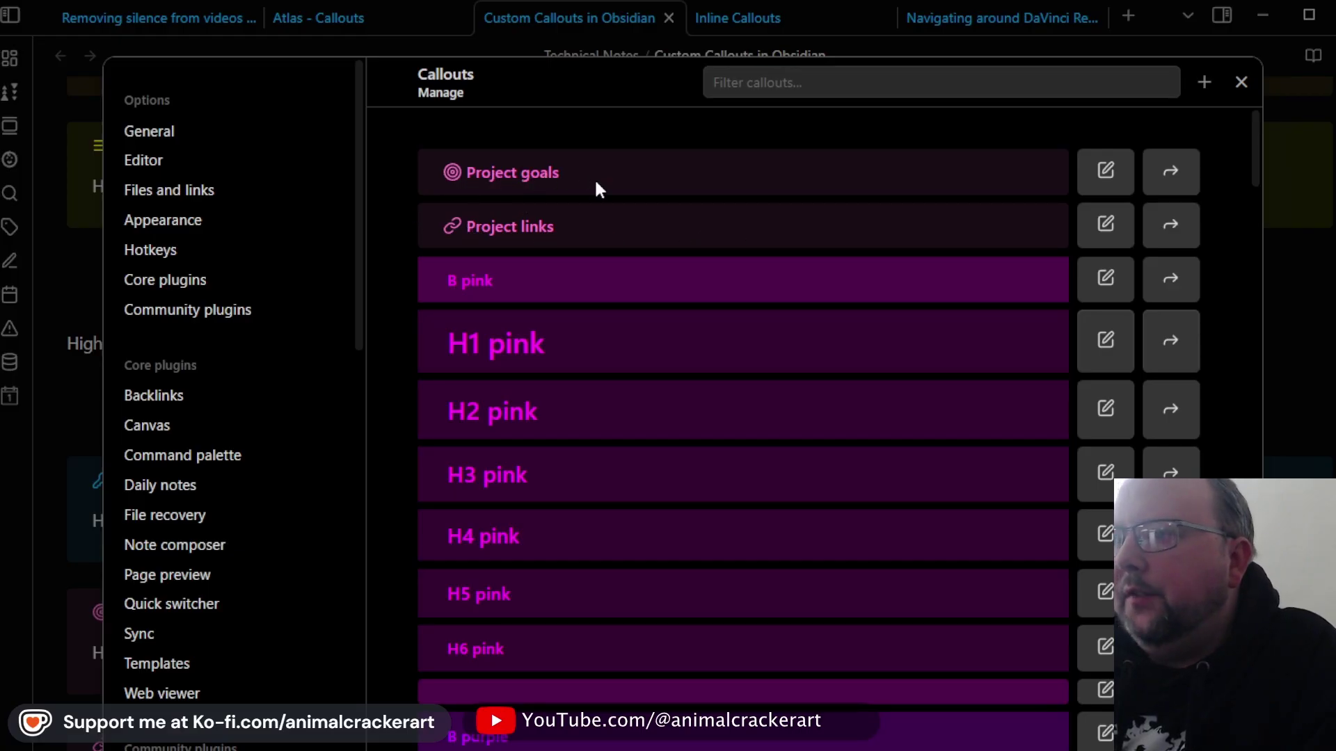
{"action": "scroll", "coordinate": [786, 269], "scroll_direction": "down", "scroll_amount": 3}
{"action": "scroll", "coordinate": [786, 268], "scroll_direction": "down", "scroll_amount": 3}
{"action": "scroll", "coordinate": [786, 269], "scroll_direction": "down", "scroll_amount": 4}
{"action": "scroll", "coordinate": [786, 268], "scroll_direction": "down", "scroll_amount": 1}
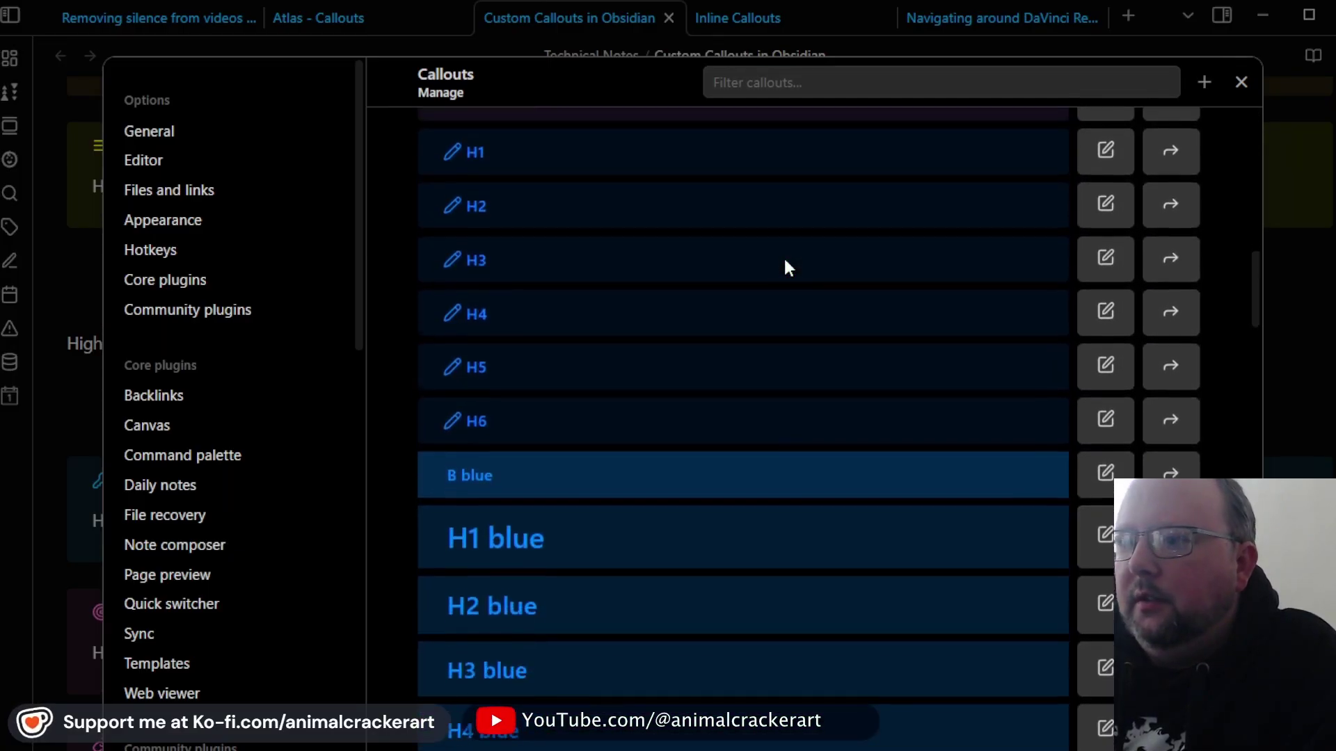
{"action": "scroll", "coordinate": [786, 269], "scroll_direction": "down", "scroll_amount": 5}
{"action": "scroll", "coordinate": [784, 290], "scroll_direction": "down", "scroll_amount": 2}
{"action": "scroll", "coordinate": [800, 396], "scroll_direction": "down", "scroll_amount": 1}
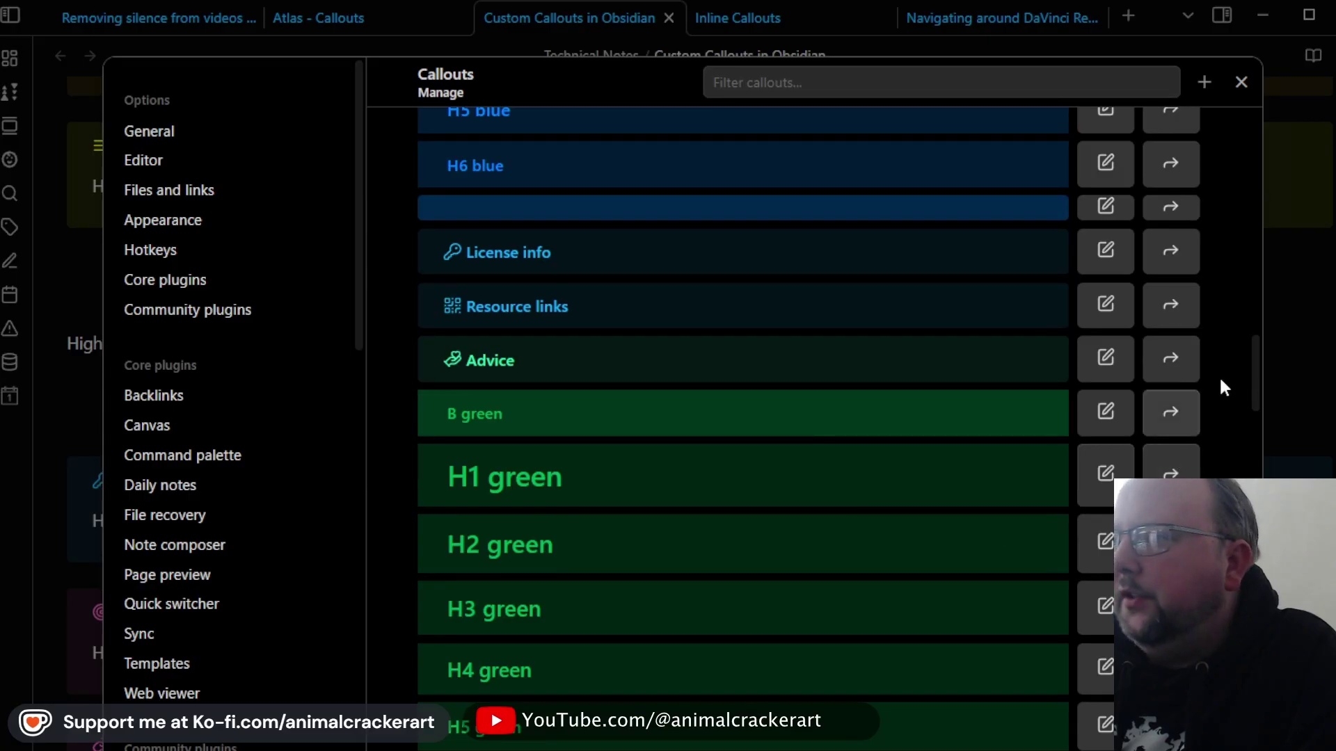
{"action": "left_click_drag", "start_coordinate": [1257, 347], "coordinate": [1271, 638]}
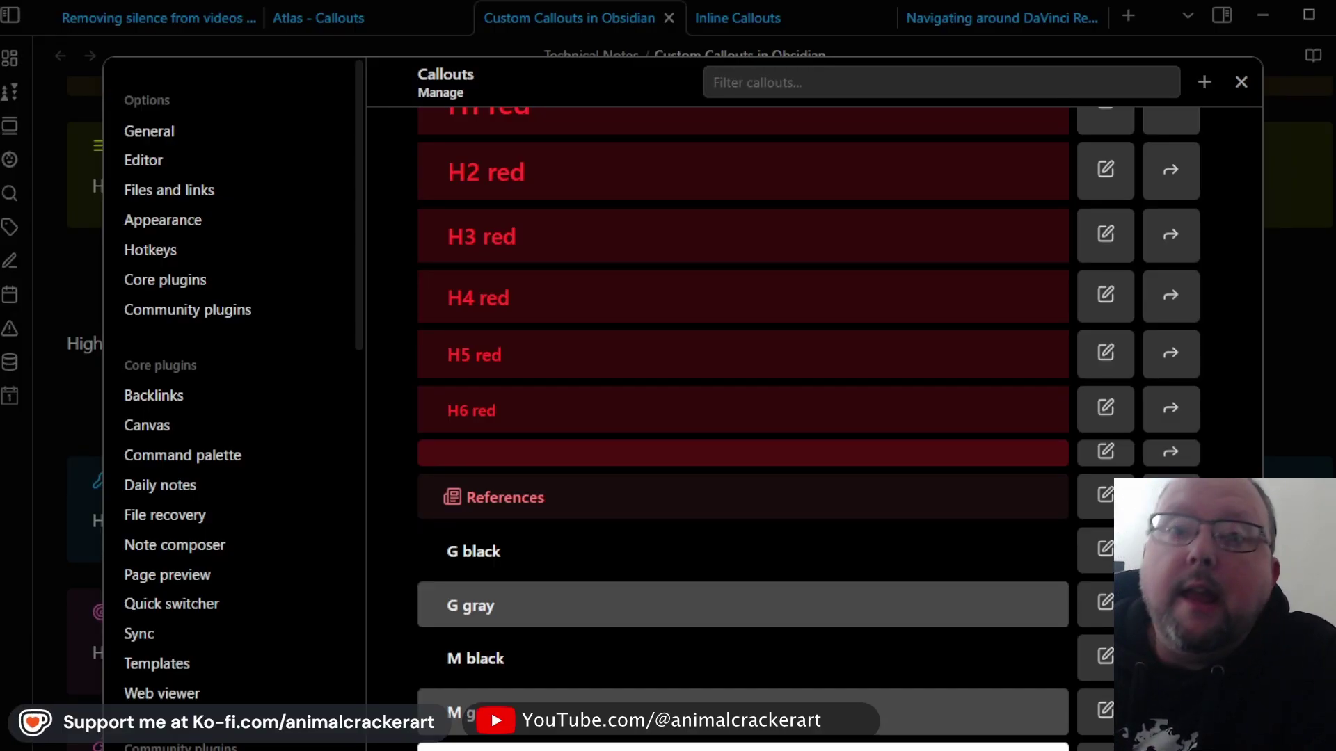
{"action": "scroll", "coordinate": [744, 418], "scroll_direction": "down", "scroll_amount": 3}
{"action": "scroll", "coordinate": [743, 418], "scroll_direction": "down", "scroll_amount": 3}
{"action": "scroll", "coordinate": [744, 417], "scroll_direction": "down", "scroll_amount": 3}
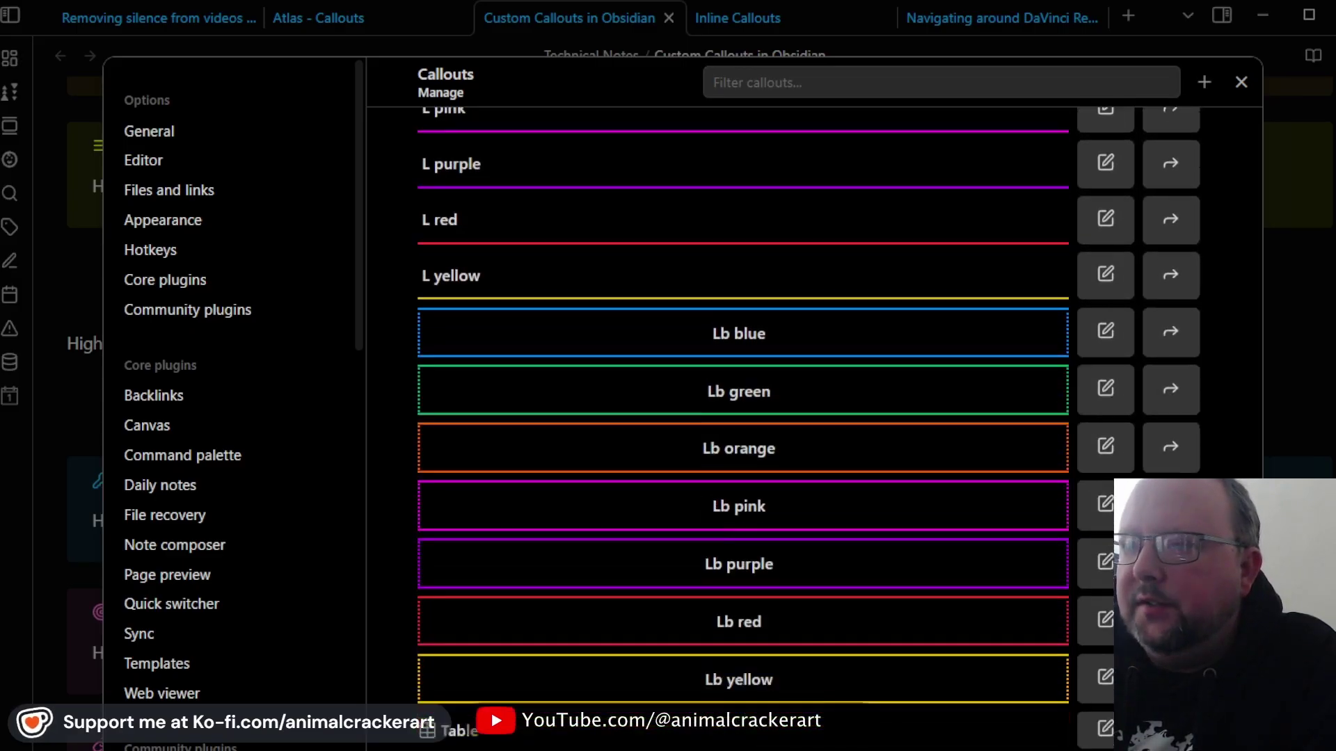
{"action": "scroll", "coordinate": [1105, 172], "scroll_direction": "up", "scroll_amount": 10}
{"action": "scroll", "coordinate": [1104, 172], "scroll_direction": "up", "scroll_amount": 10}
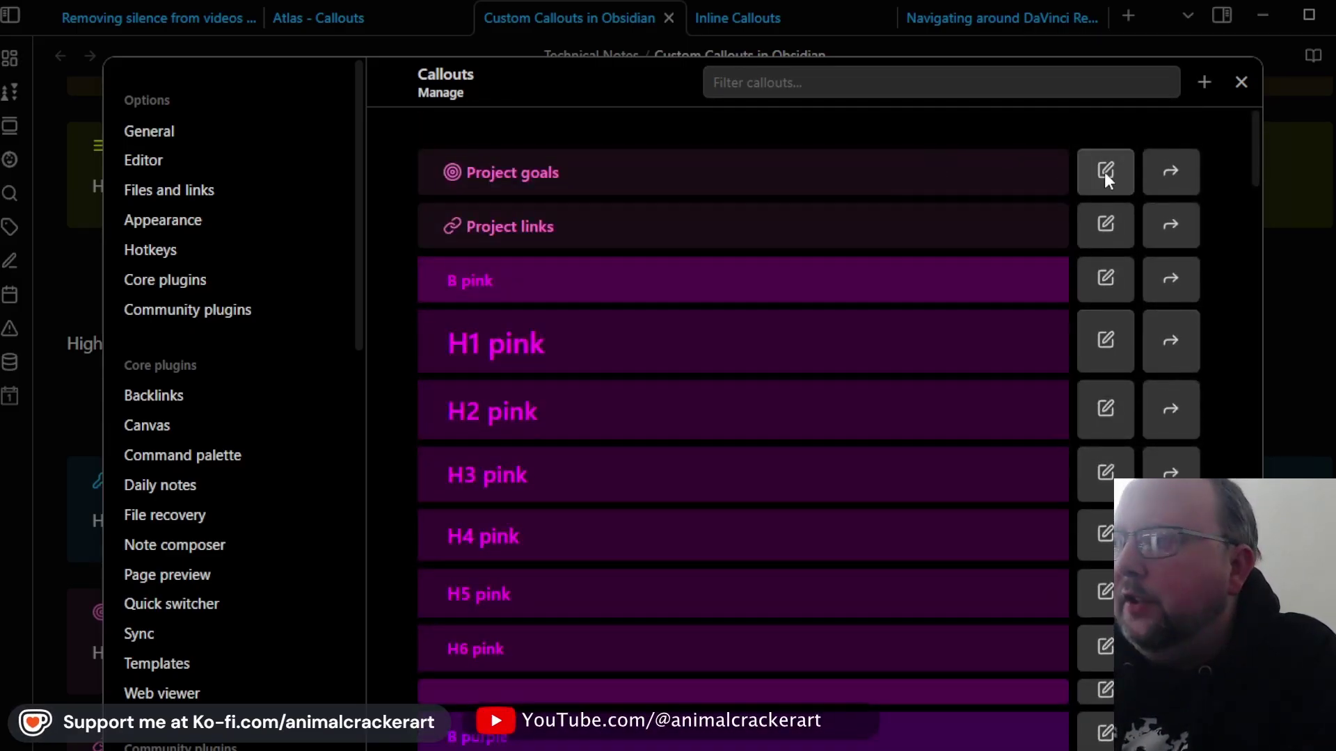
{"action": "left_click", "coordinate": [1105, 170]}
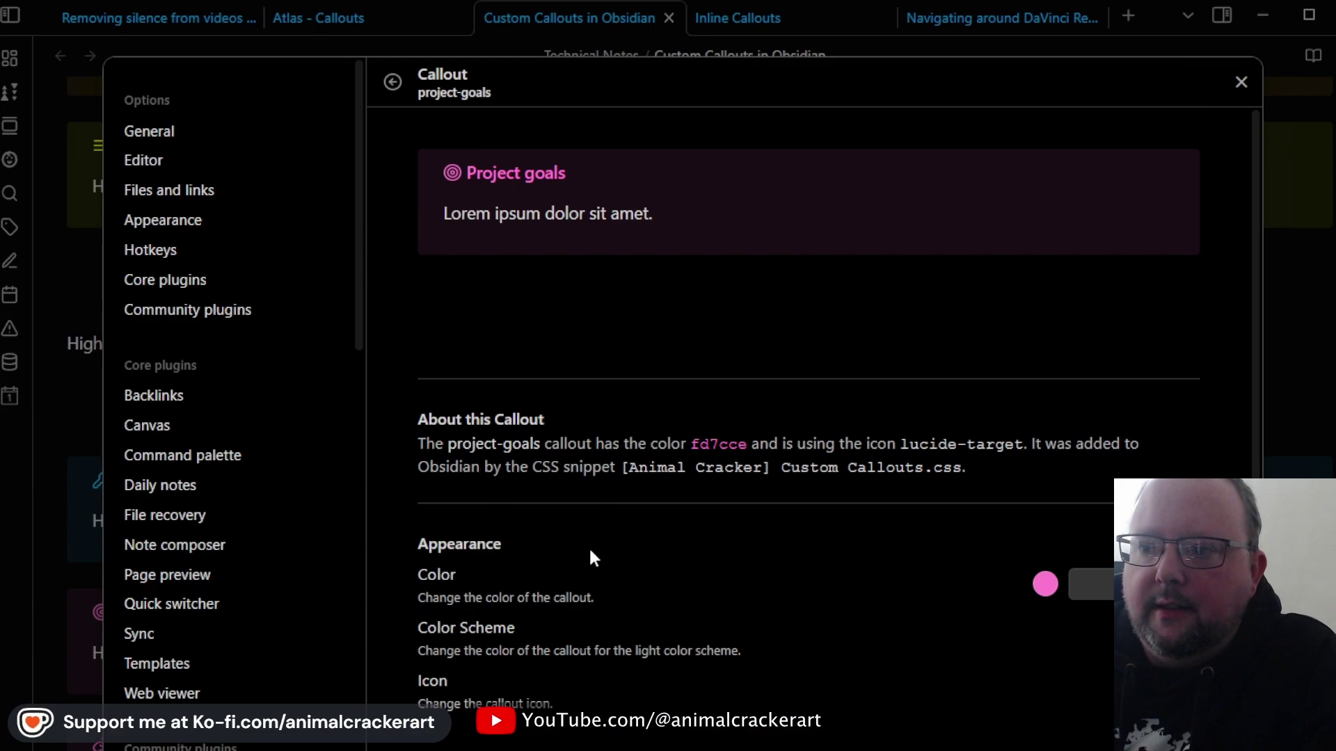
{"action": "scroll", "coordinate": [590, 558], "scroll_direction": "down", "scroll_amount": 1}
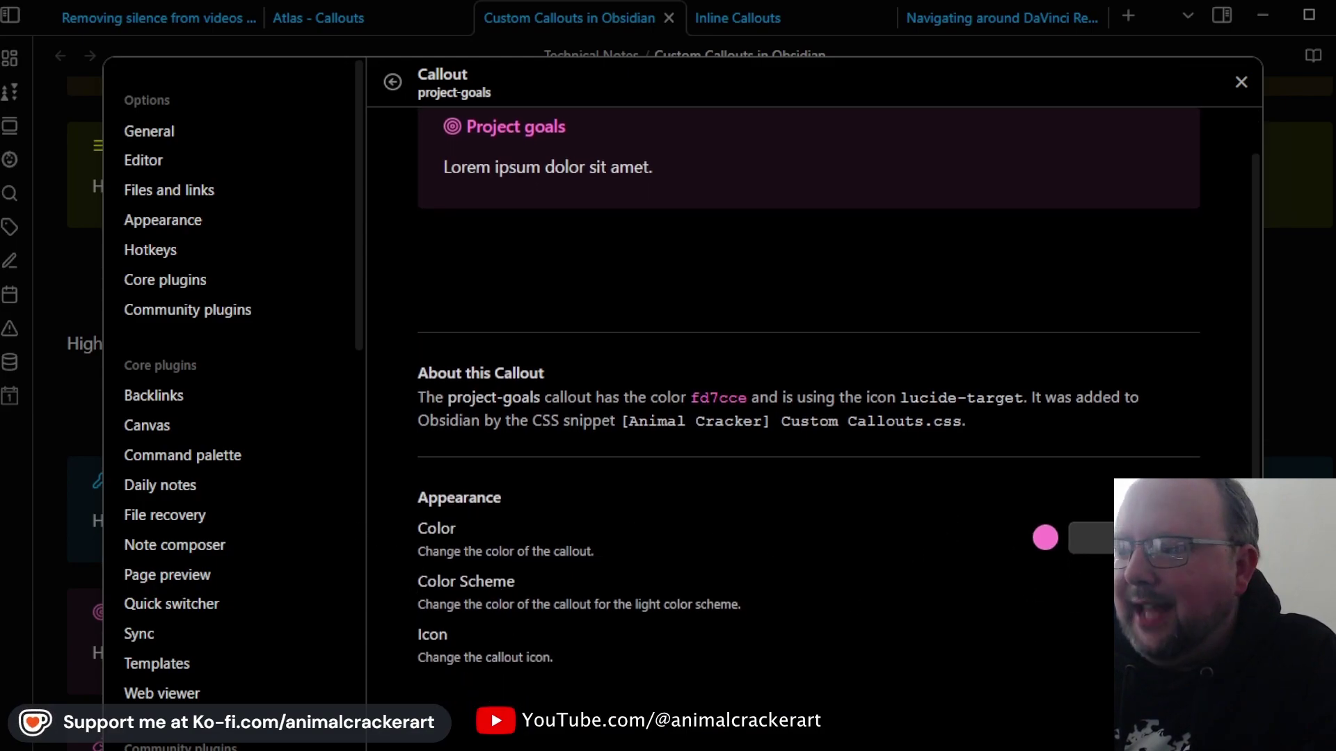
{"action": "left_click", "coordinate": [1095, 642]}
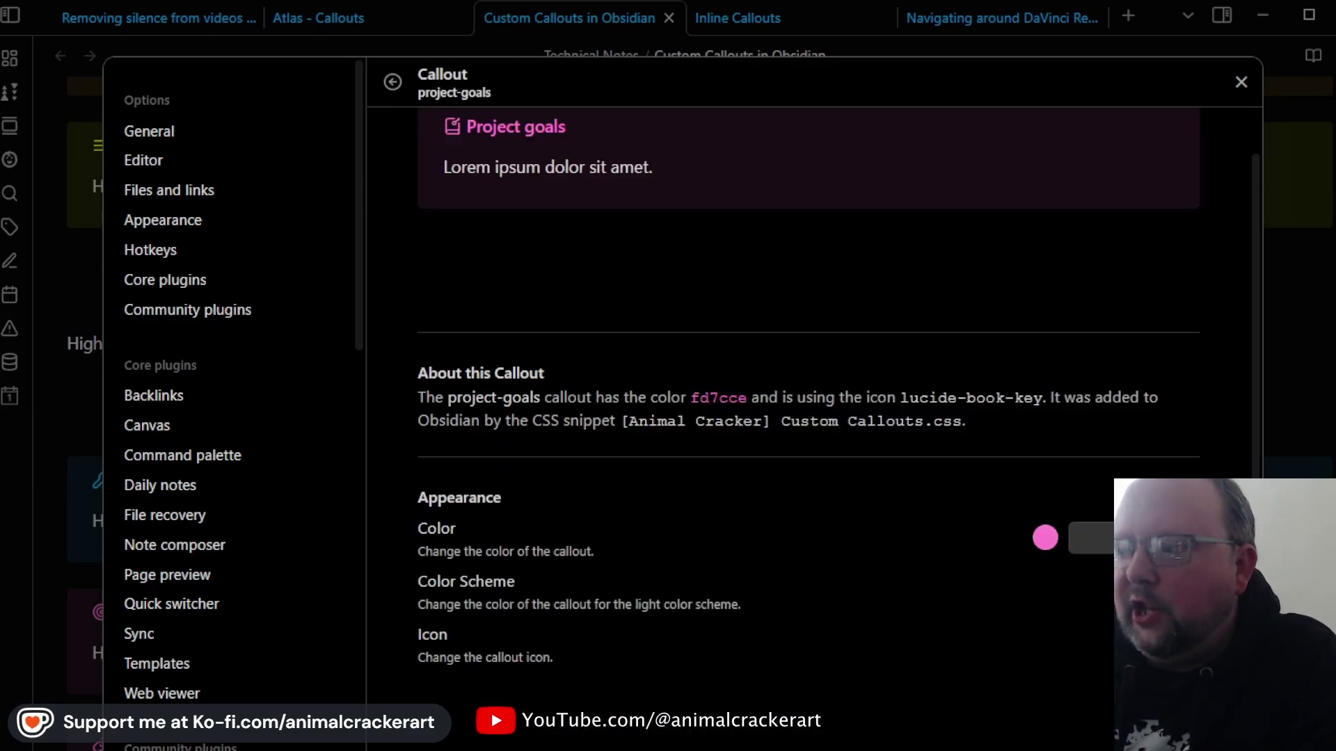
{"action": "left_click", "coordinate": [1096, 640]}
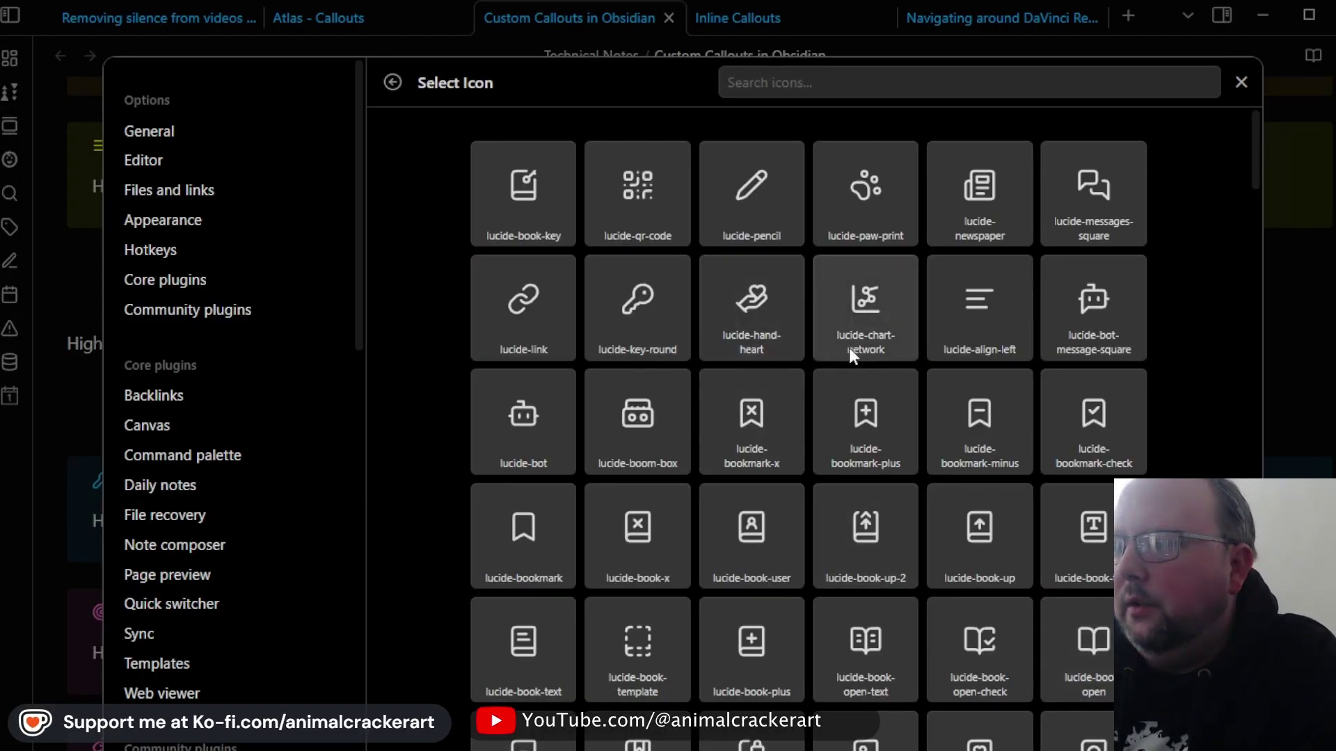
{"action": "scroll", "coordinate": [849, 348], "scroll_direction": "down", "scroll_amount": 3}
{"action": "scroll", "coordinate": [849, 347], "scroll_direction": "down", "scroll_amount": 2}
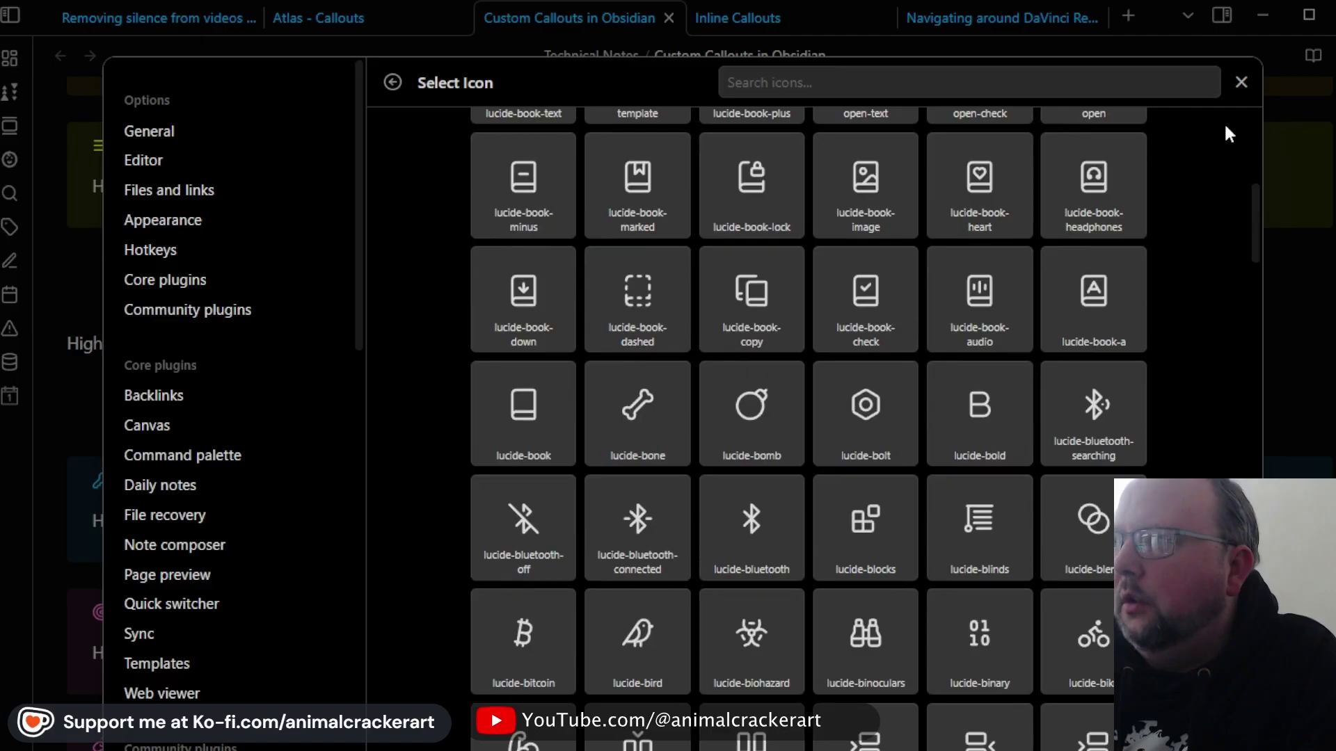
{"action": "left_click", "coordinate": [1244, 79]}
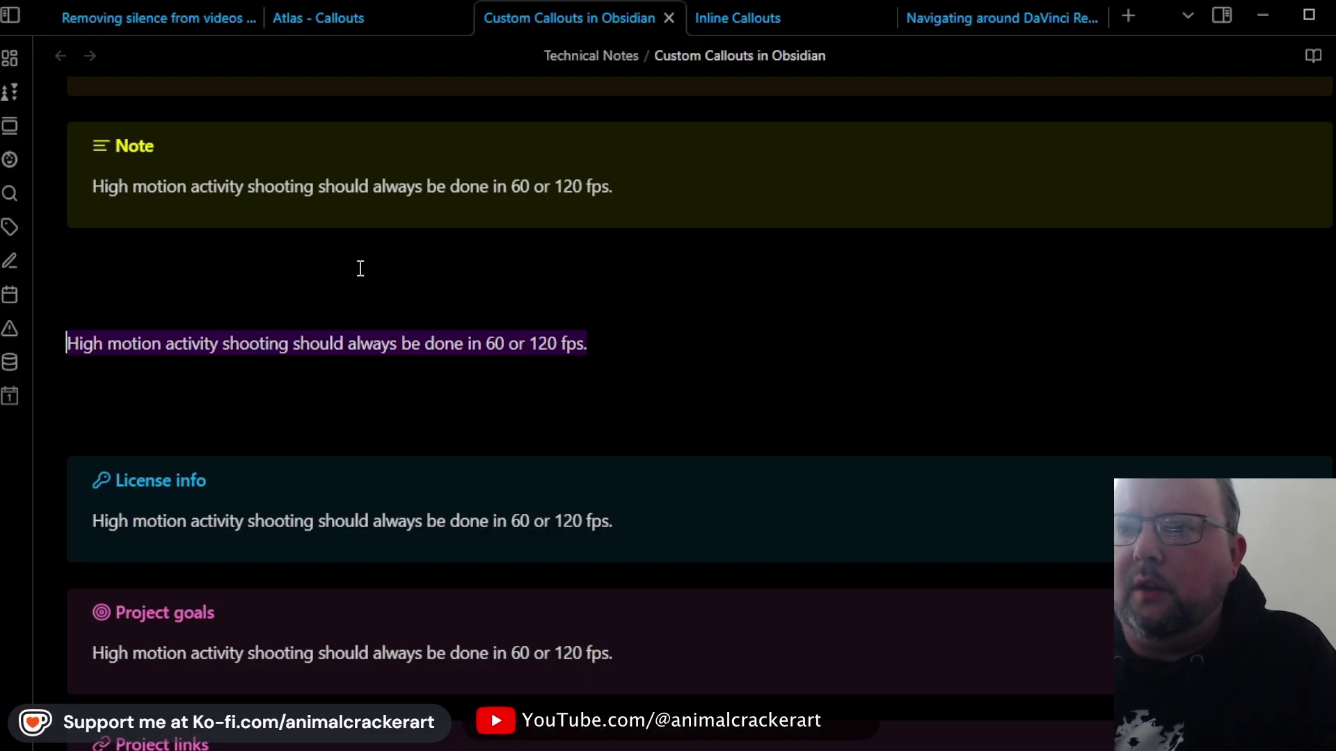
Step: Wrap the plain line in a Paw callout via the command palette, then undo it back to plain text
{"action": "key", "text": "ctrl+p"}
{"action": "type", "text": "callou"}
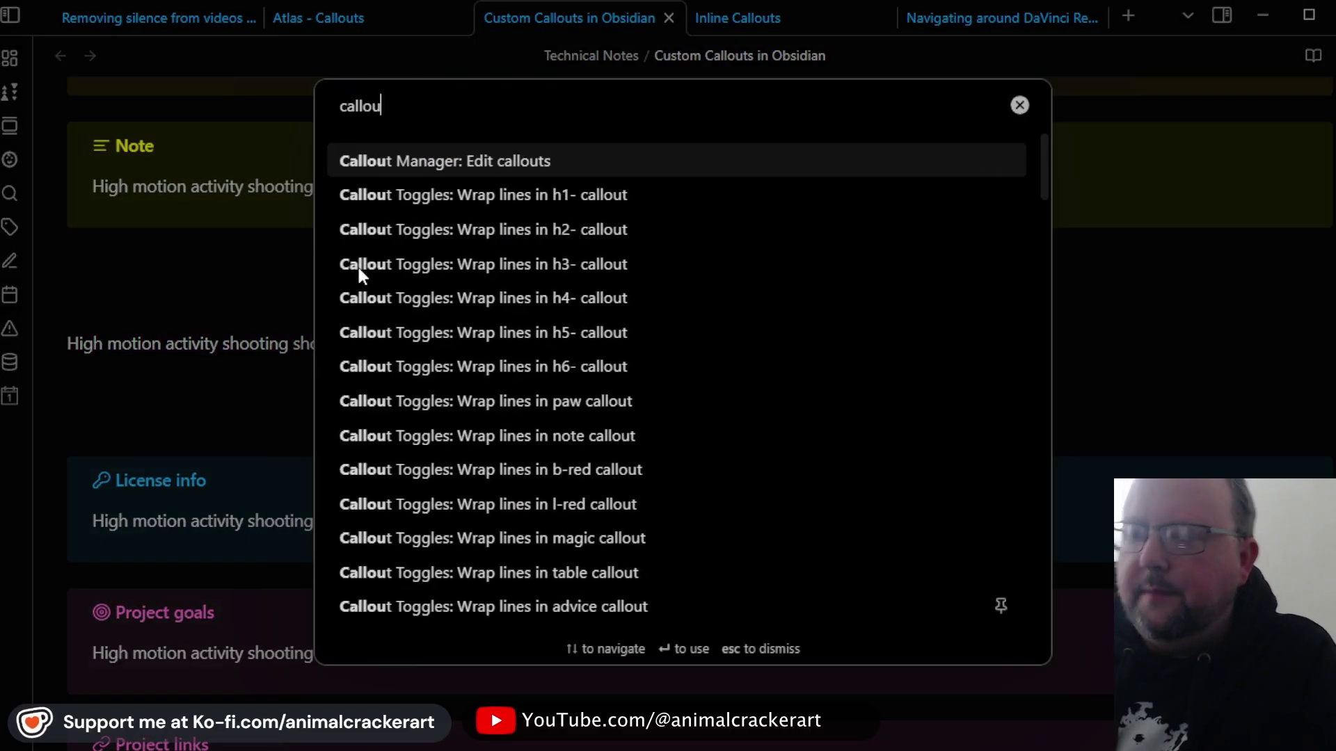
{"action": "type", "text": "t"}
{"action": "scroll", "coordinate": [673, 318], "scroll_direction": "down", "scroll_amount": 4}
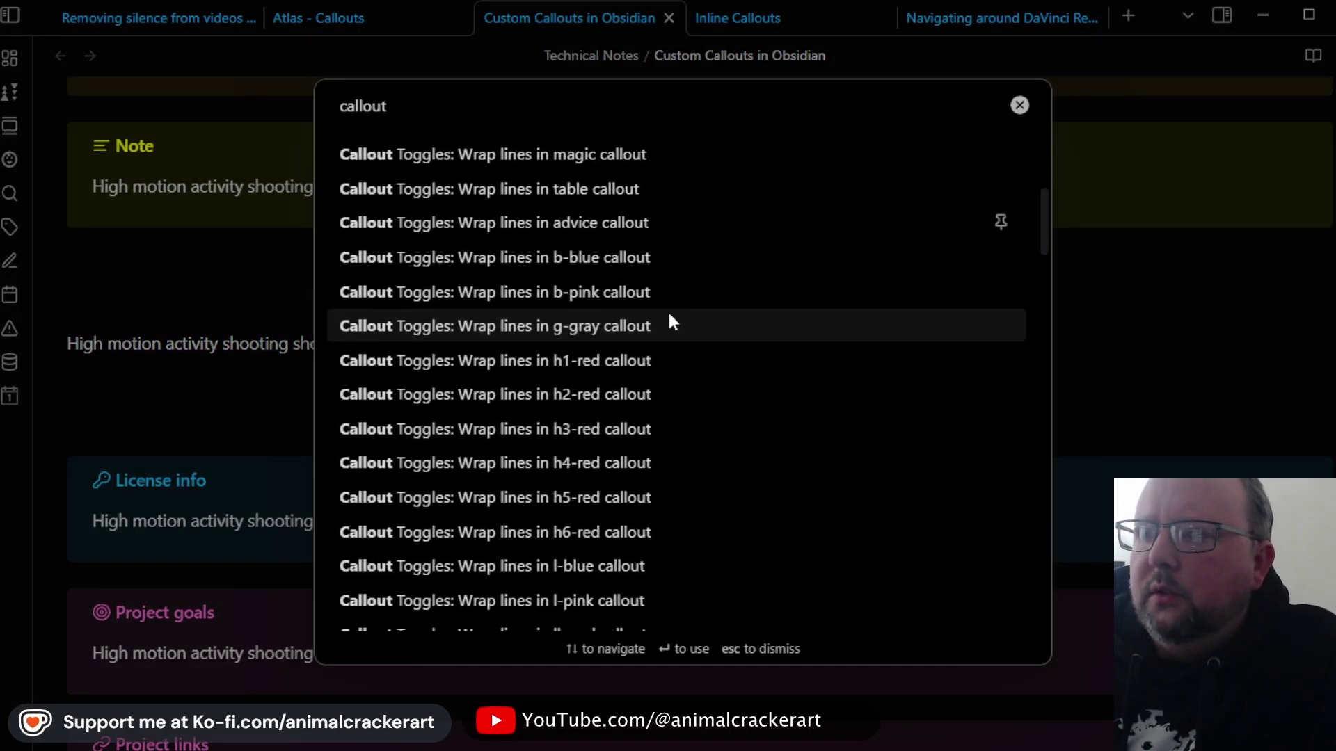
{"action": "scroll", "coordinate": [668, 314], "scroll_direction": "up", "scroll_amount": 3}
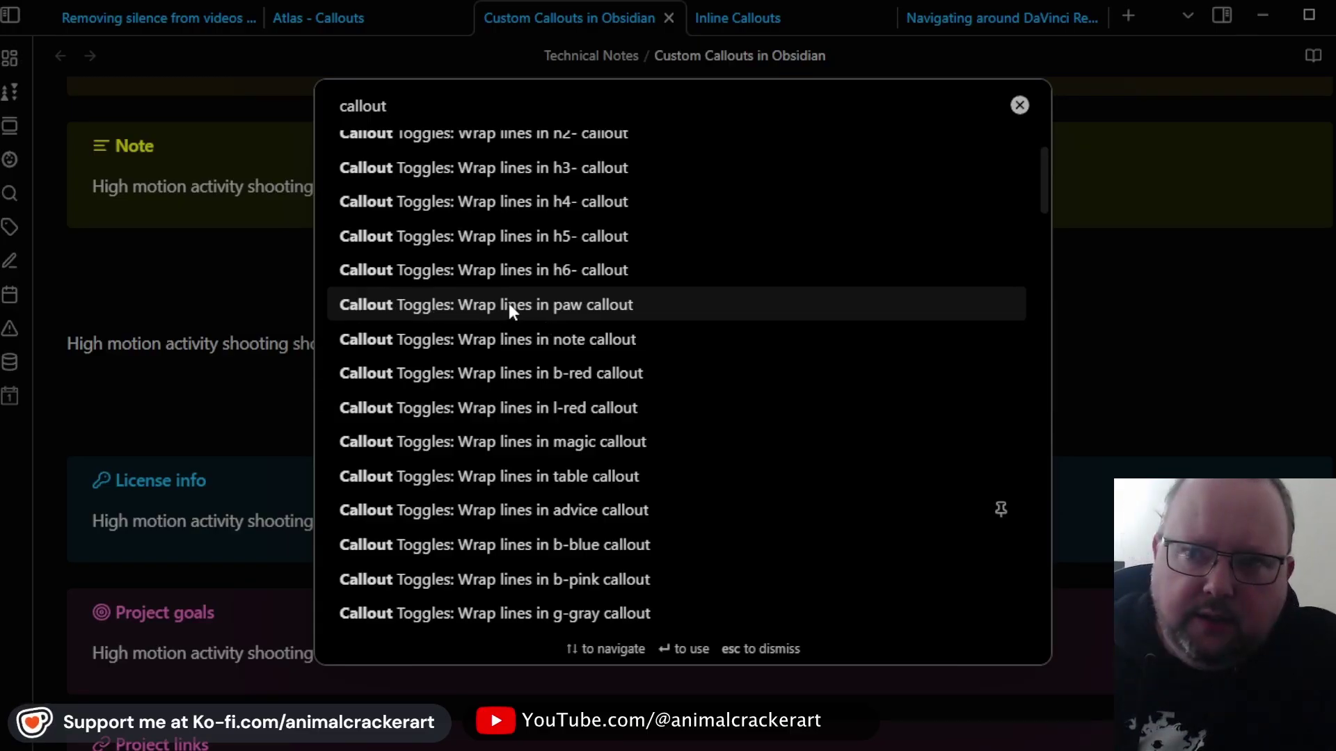
{"action": "left_click", "coordinate": [507, 303]}
{"action": "left_click", "coordinate": [329, 461]}
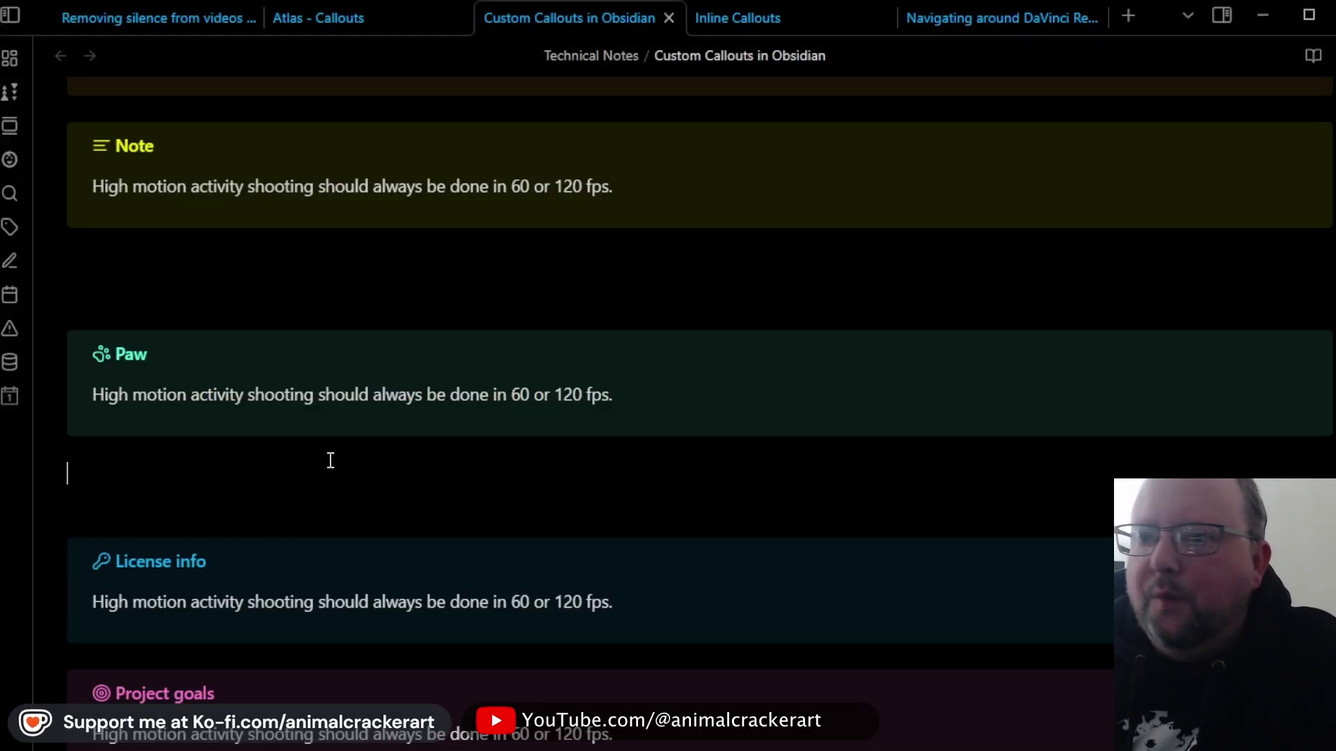
{"action": "left_click", "coordinate": [508, 392]}
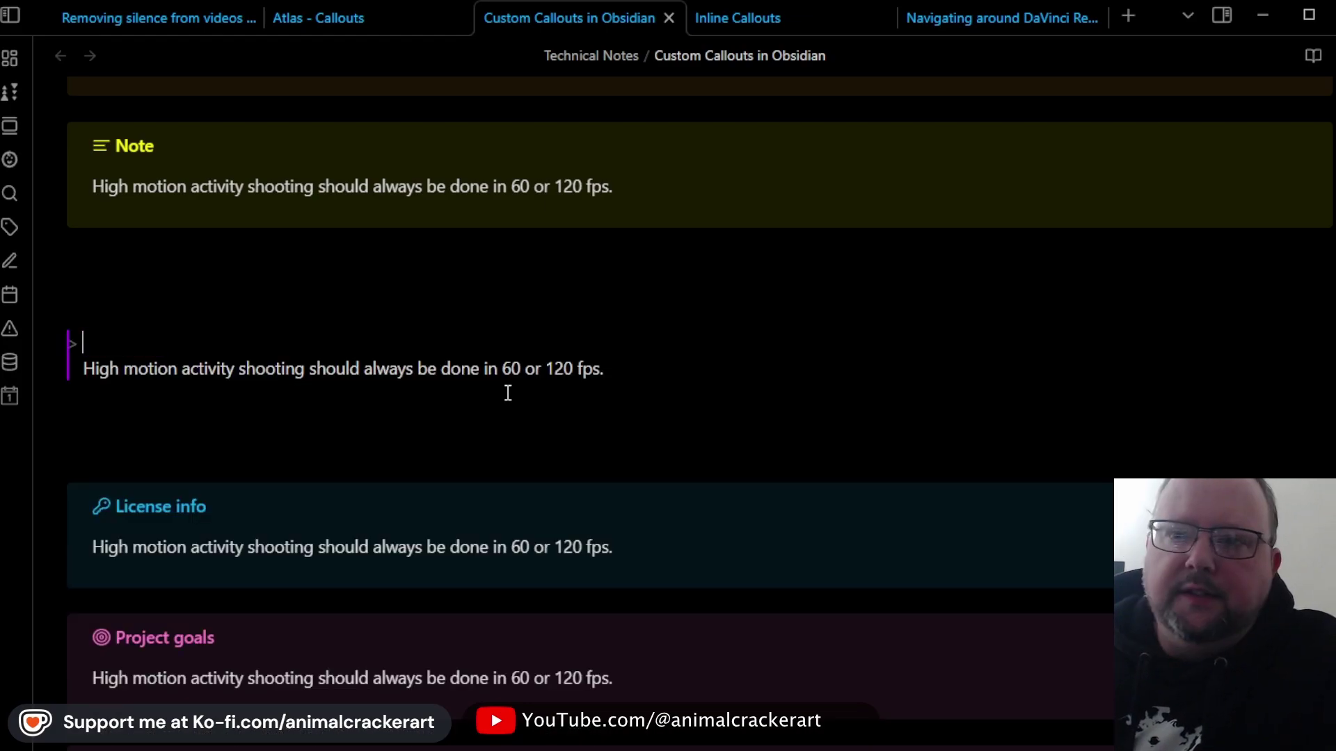
{"action": "key", "text": "ctrl+z"}
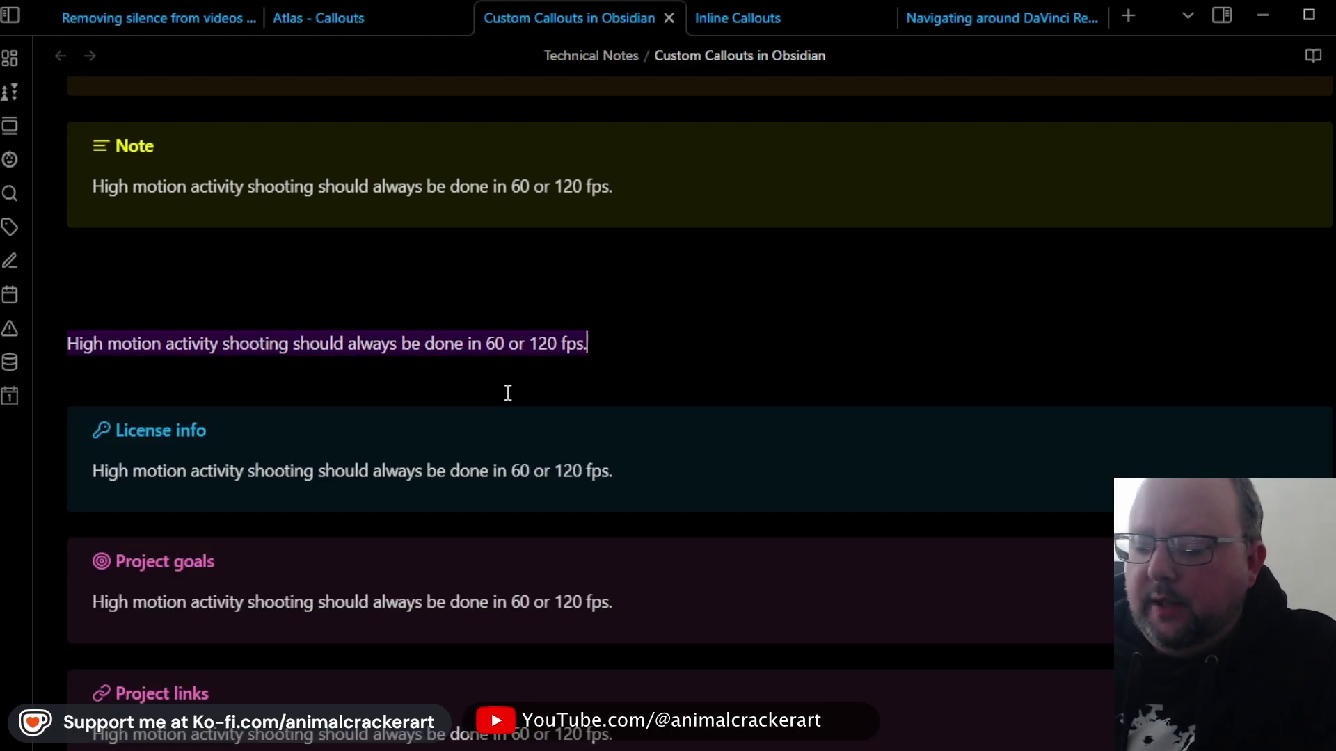
Step: Wrap the line in an Insight callout, review the pinned commands, then switch to the Removing silence note
{"action": "key", "text": "ctrl+p"}
{"action": "type", "text": "callout"}
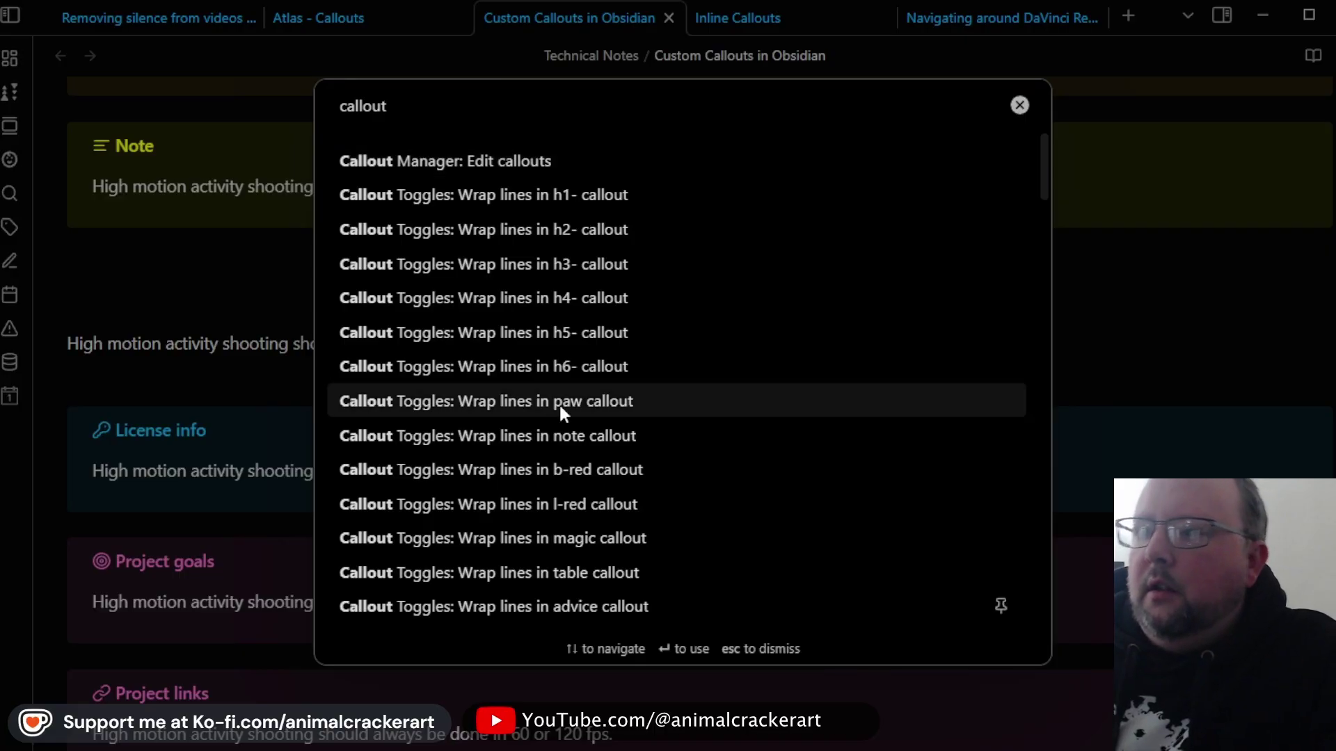
{"action": "scroll", "coordinate": [739, 379], "scroll_direction": "down", "scroll_amount": 3}
{"action": "scroll", "coordinate": [740, 376], "scroll_direction": "down", "scroll_amount": 1}
{"action": "scroll", "coordinate": [739, 376], "scroll_direction": "down", "scroll_amount": 3}
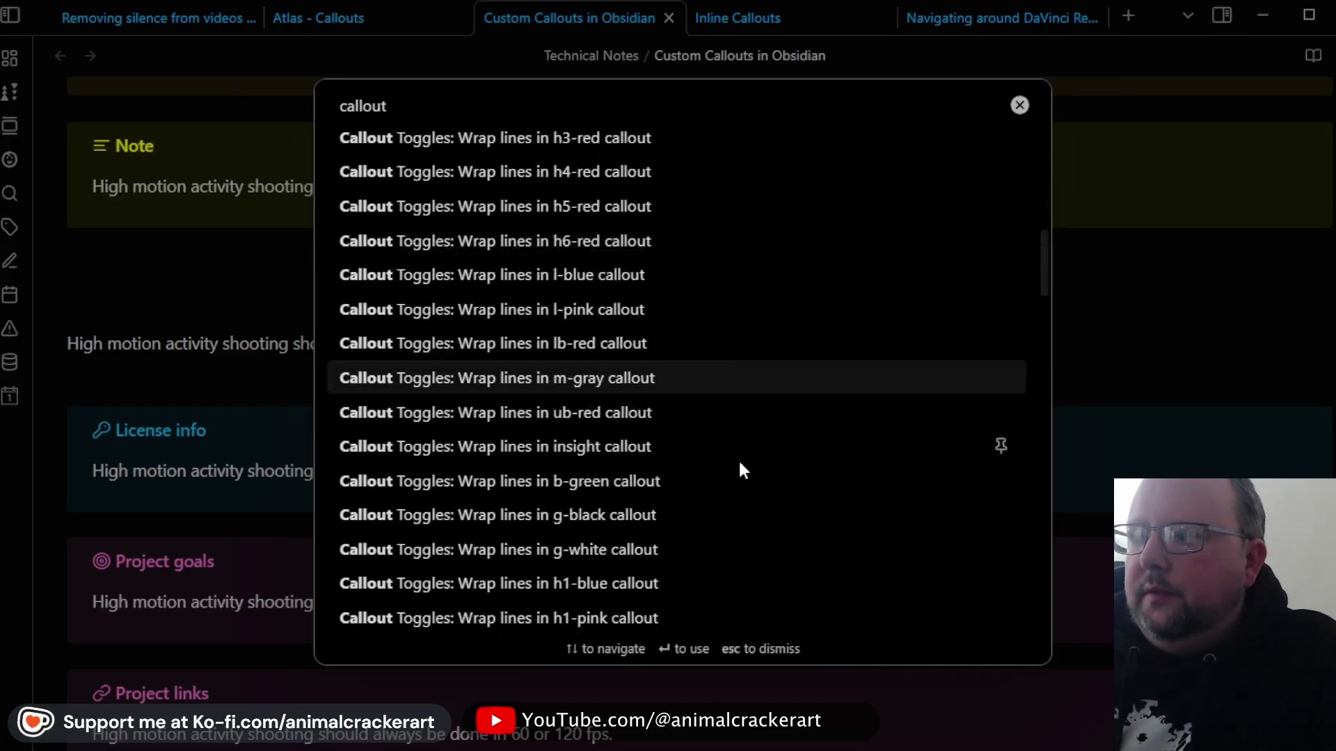
{"action": "left_click", "coordinate": [617, 447]}
{"action": "left_click", "coordinate": [405, 289]}
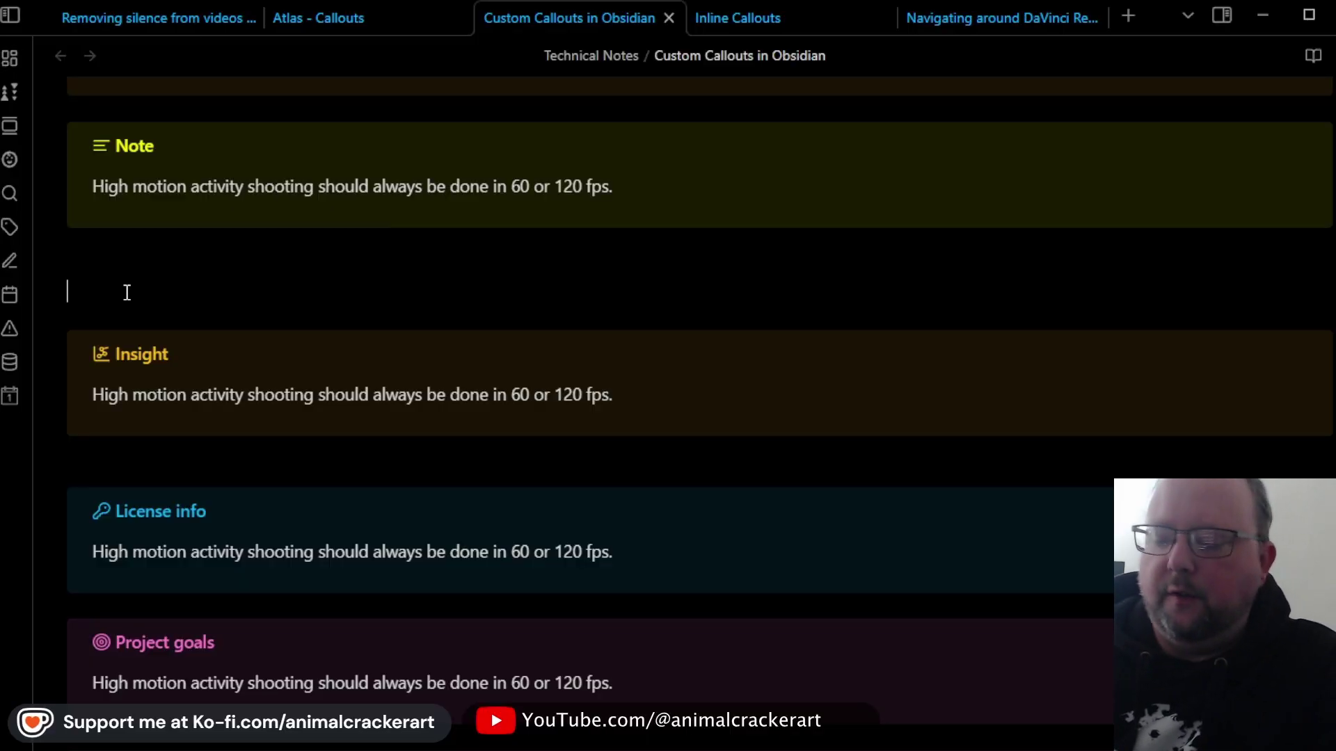
{"action": "key", "text": "ctrl+p"}
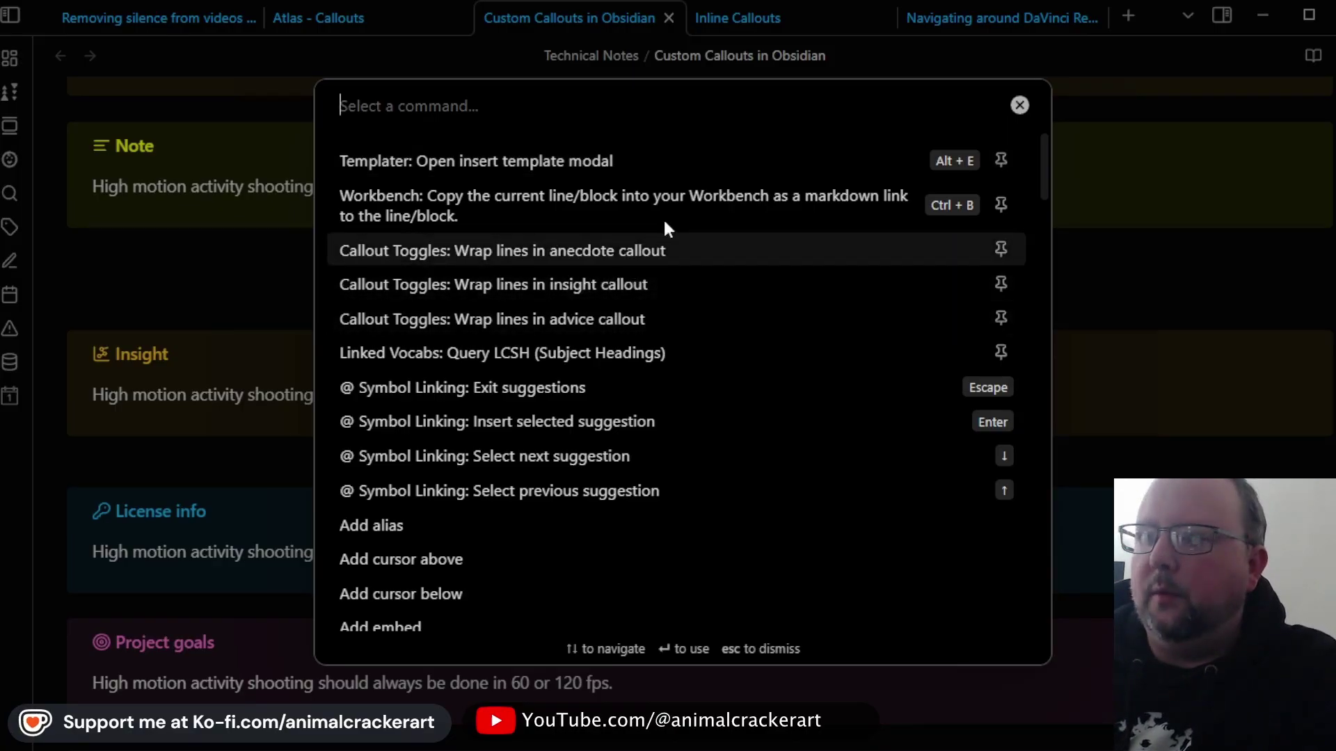
{"action": "left_click", "coordinate": [140, 280]}
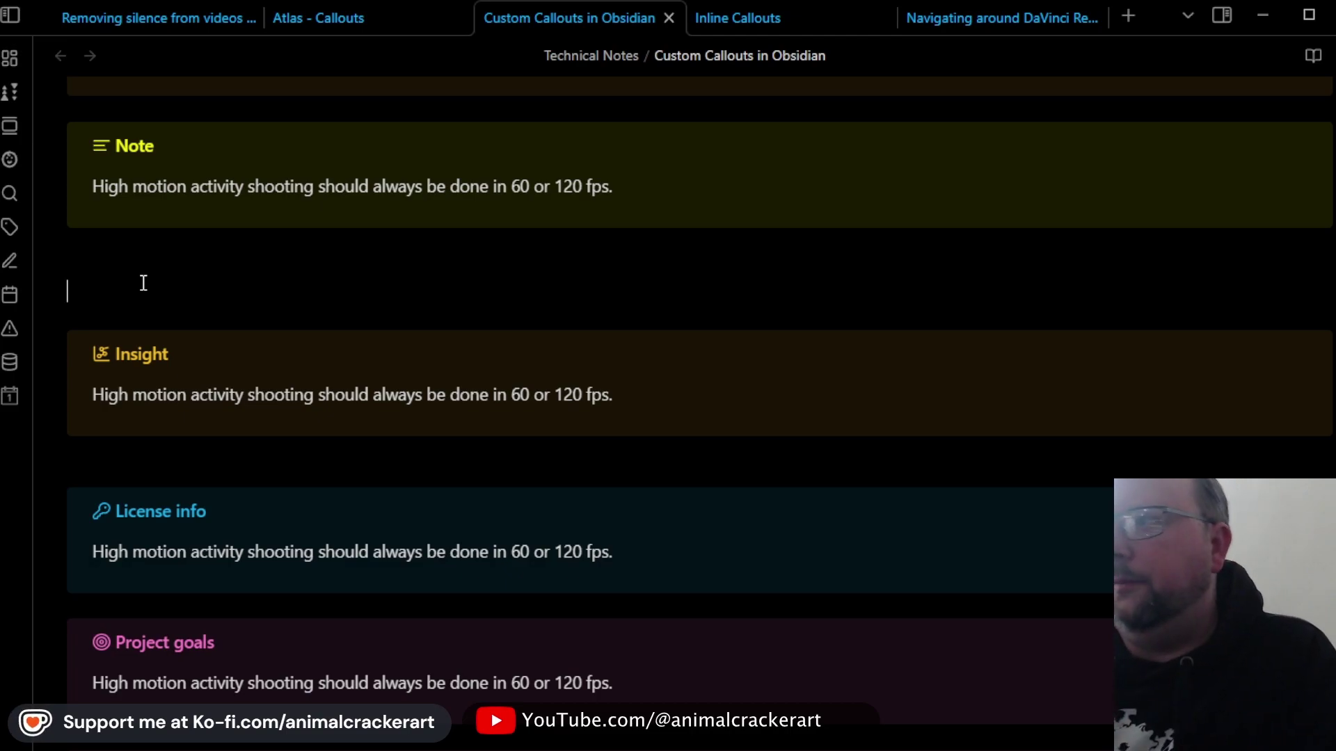
{"action": "key", "text": "ctrl+1"}
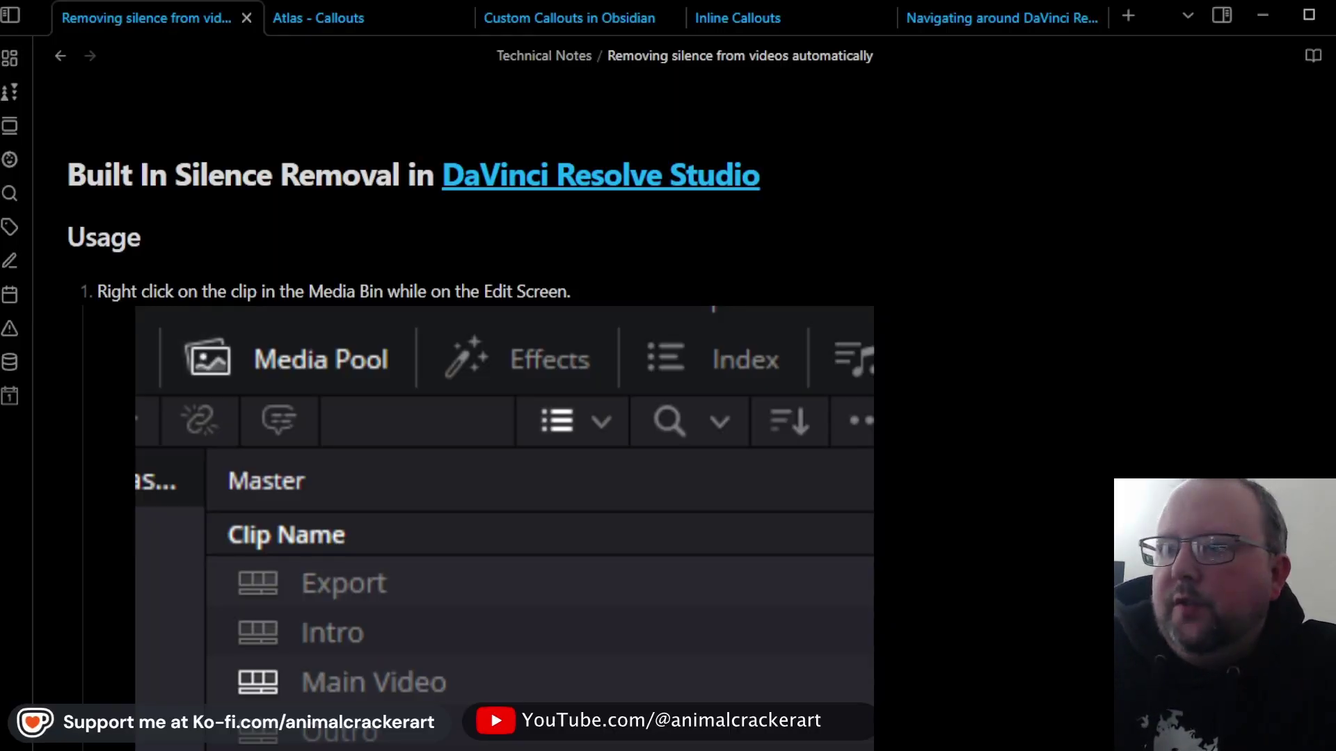
Step: Inspect the Insight callout's markdown source, then return to the Custom Callouts in Obsidian note
{"action": "left_click", "coordinate": [596, 179]}
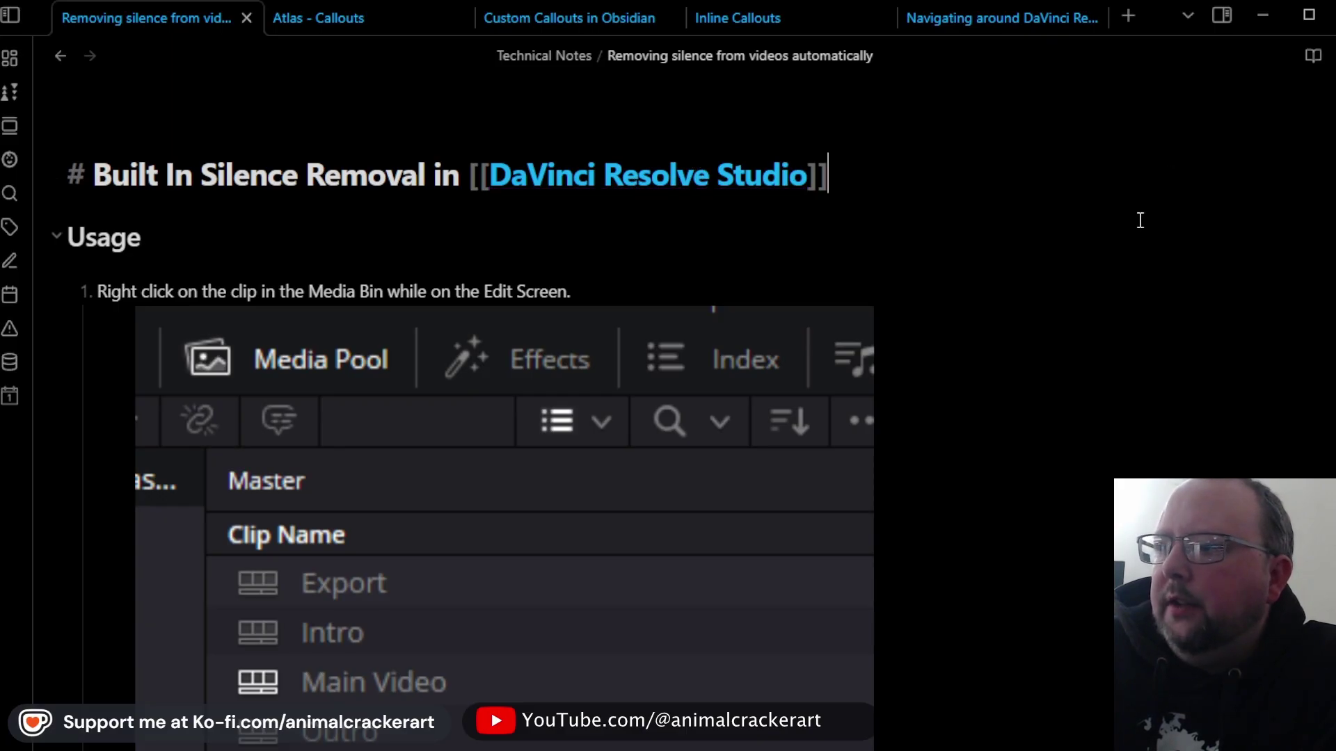
{"action": "scroll", "coordinate": [1170, 156], "scroll_direction": "down", "scroll_amount": 1}
{"action": "scroll", "coordinate": [221, 174], "scroll_direction": "up", "scroll_amount": 1}
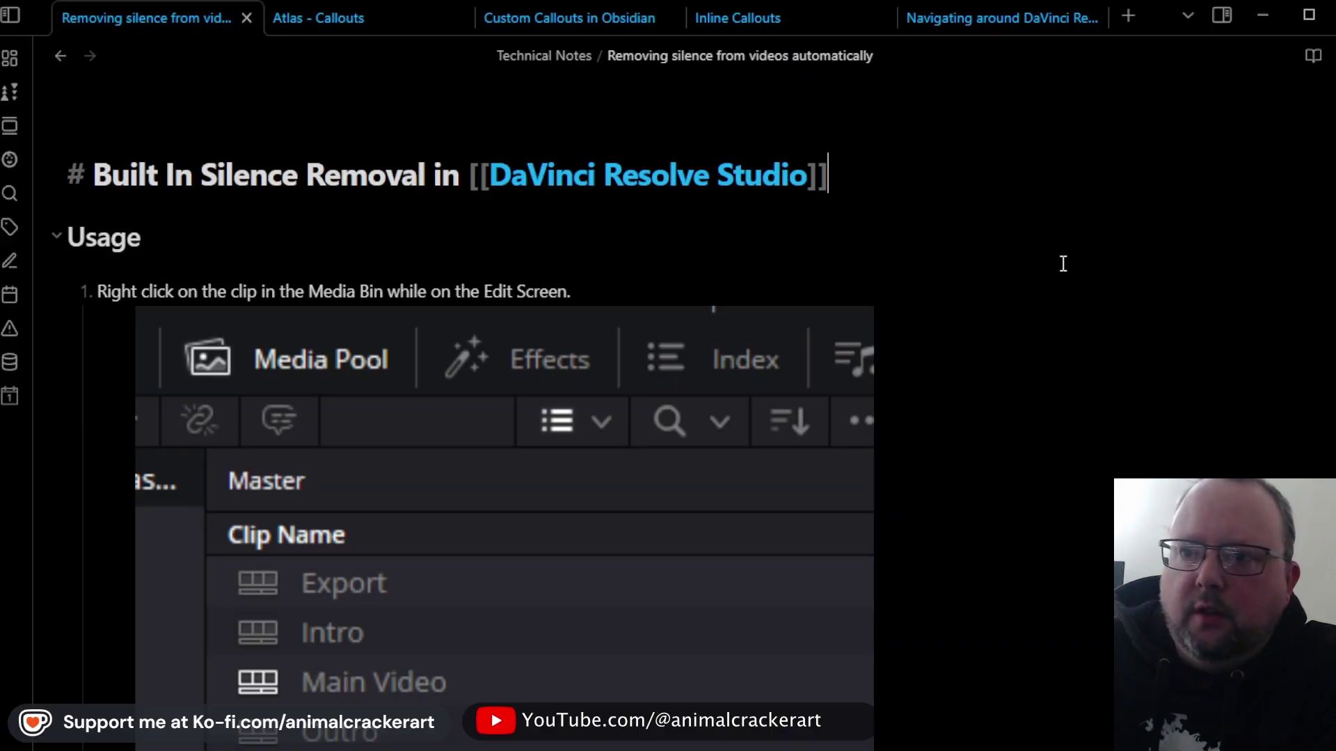
{"action": "scroll", "coordinate": [578, 288], "scroll_direction": "down", "scroll_amount": 2}
{"action": "scroll", "coordinate": [692, 298], "scroll_direction": "down", "scroll_amount": 2}
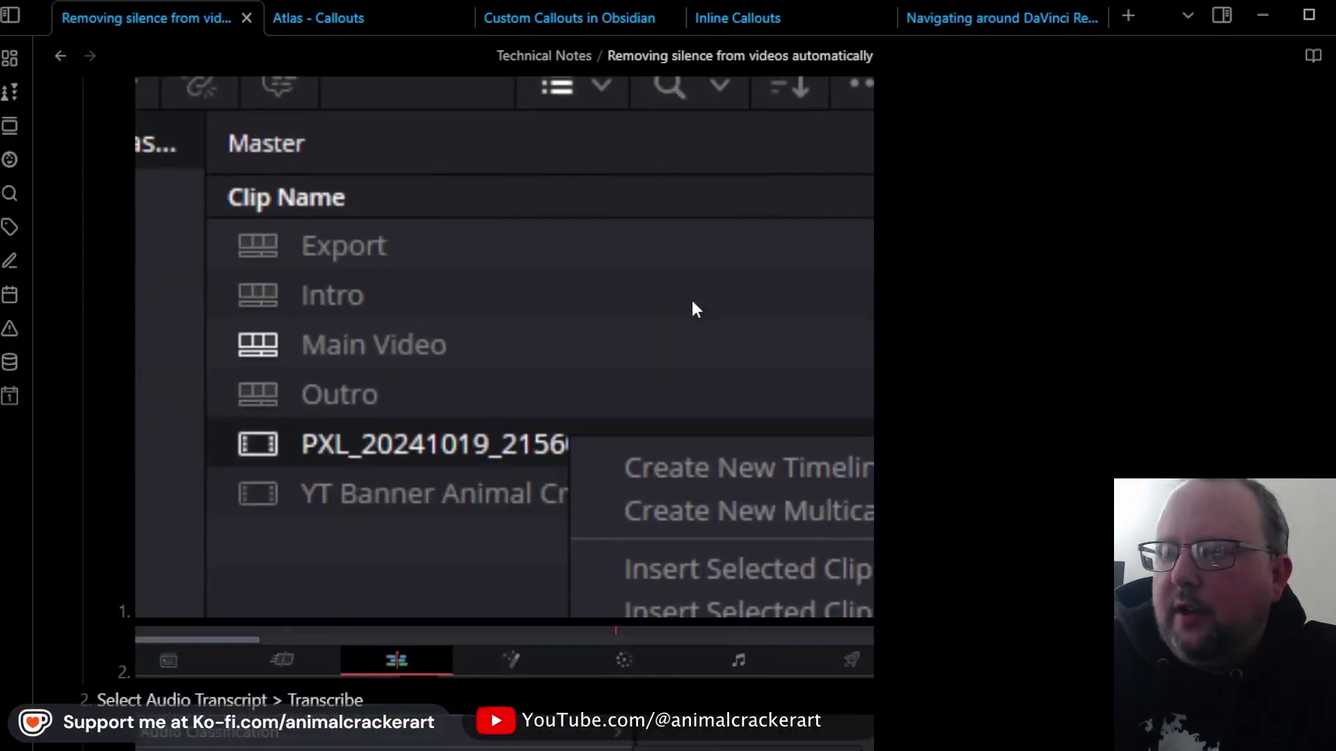
{"action": "scroll", "coordinate": [726, 273], "scroll_direction": "down", "scroll_amount": 1}
{"action": "scroll", "coordinate": [734, 287], "scroll_direction": "down", "scroll_amount": 1}
{"action": "scroll", "coordinate": [734, 297], "scroll_direction": "down", "scroll_amount": 4}
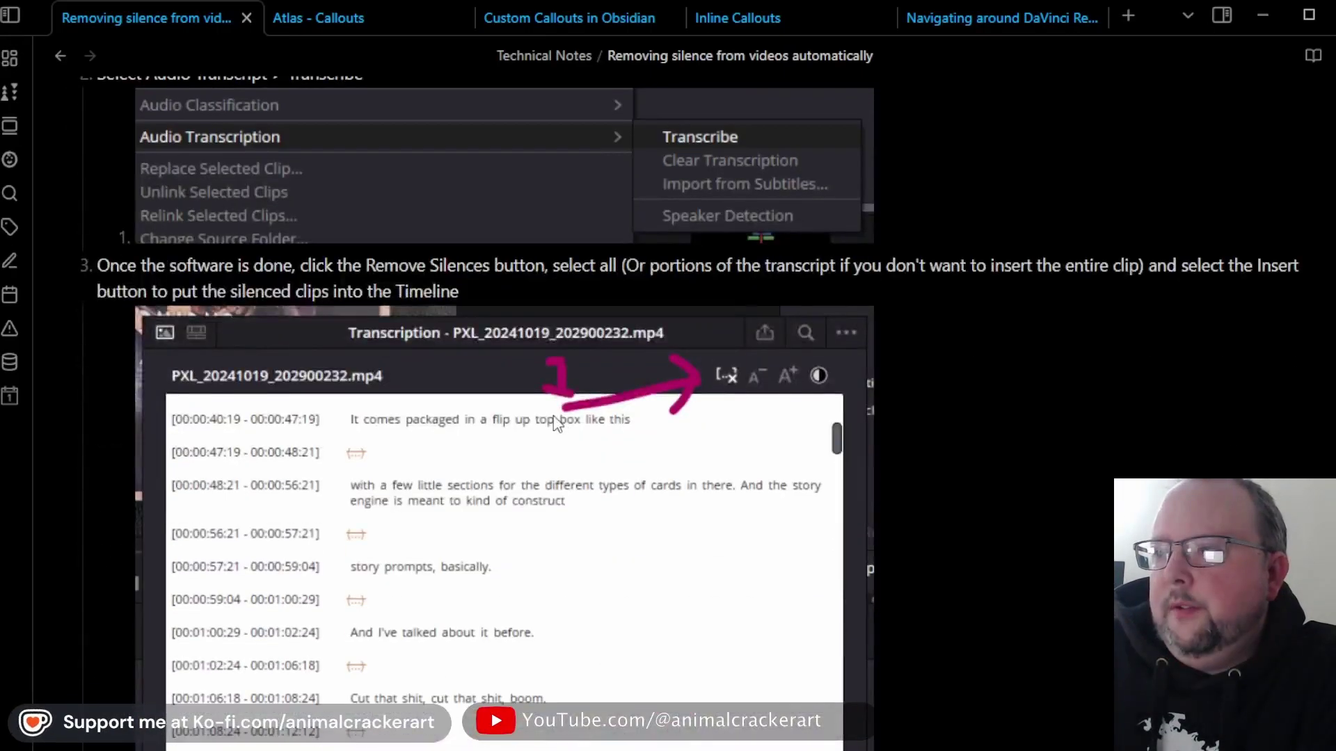
{"action": "scroll", "coordinate": [581, 357], "scroll_direction": "down", "scroll_amount": 1}
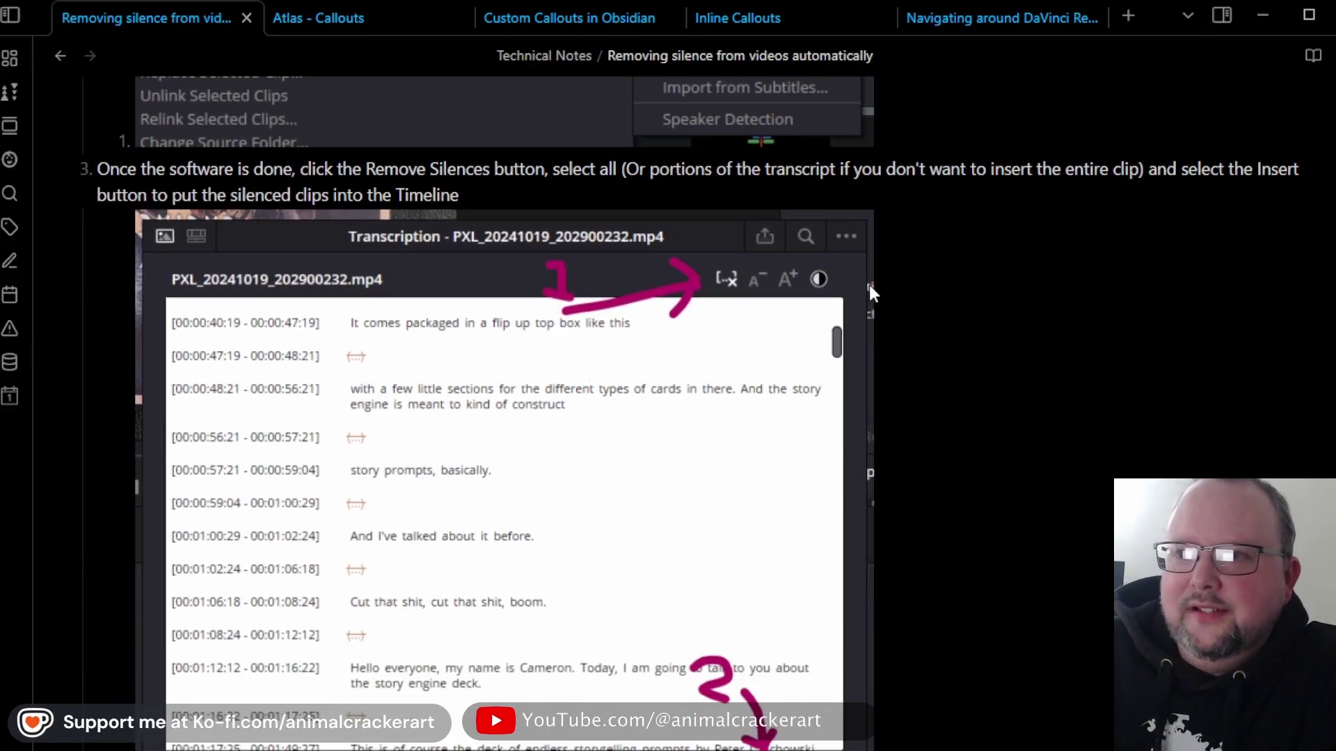
{"action": "scroll", "coordinate": [883, 287], "scroll_direction": "down", "scroll_amount": 2}
{"action": "scroll", "coordinate": [928, 280], "scroll_direction": "down", "scroll_amount": 3}
{"action": "scroll", "coordinate": [976, 283], "scroll_direction": "up", "scroll_amount": 1}
{"action": "scroll", "coordinate": [679, 470], "scroll_direction": "up", "scroll_amount": 2}
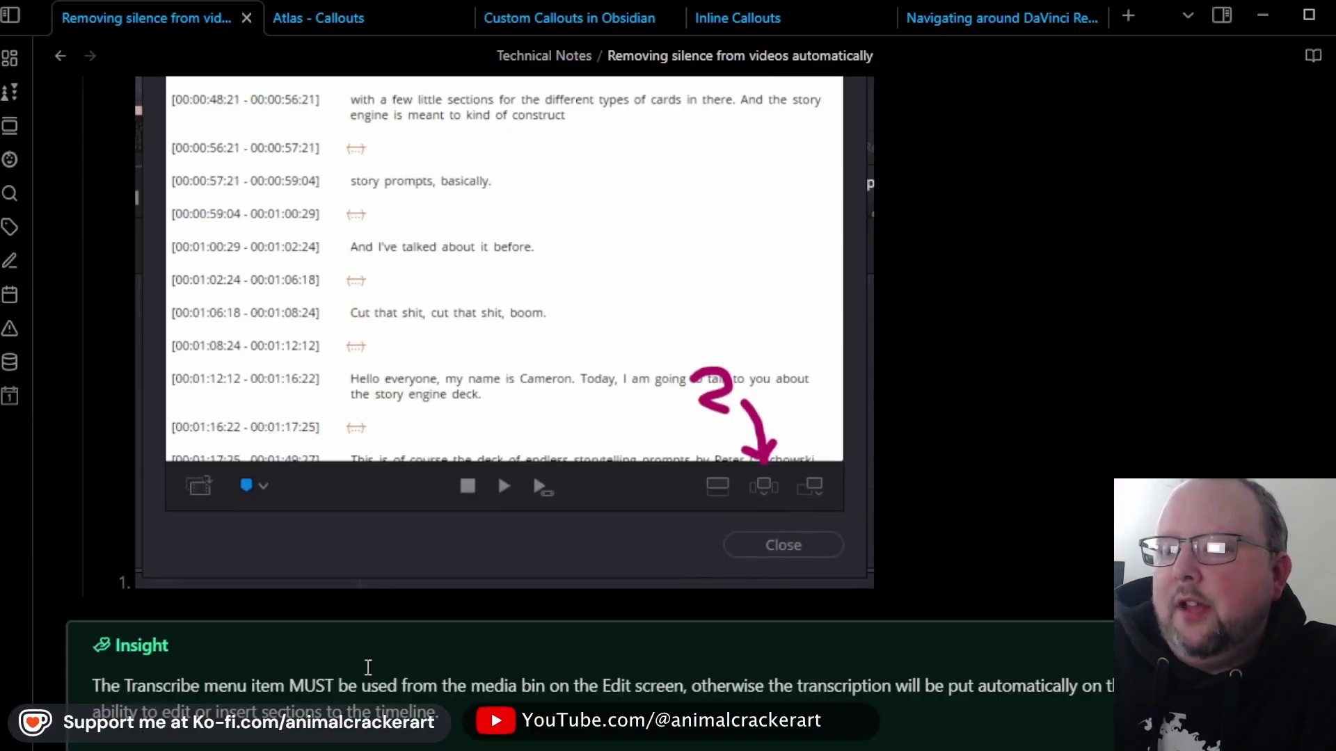
{"action": "scroll", "coordinate": [334, 668], "scroll_direction": "down", "scroll_amount": 1}
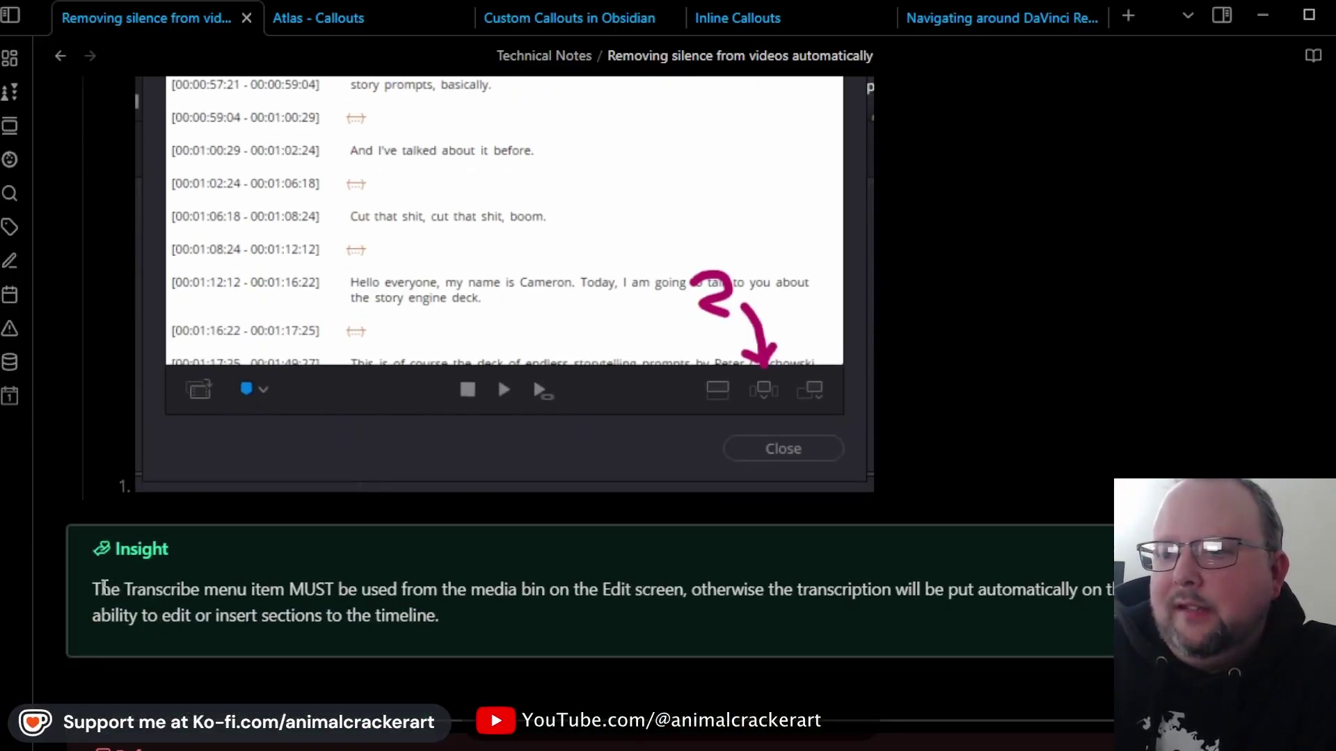
{"action": "left_click_drag", "start_coordinate": [231, 591], "coordinate": [682, 581]}
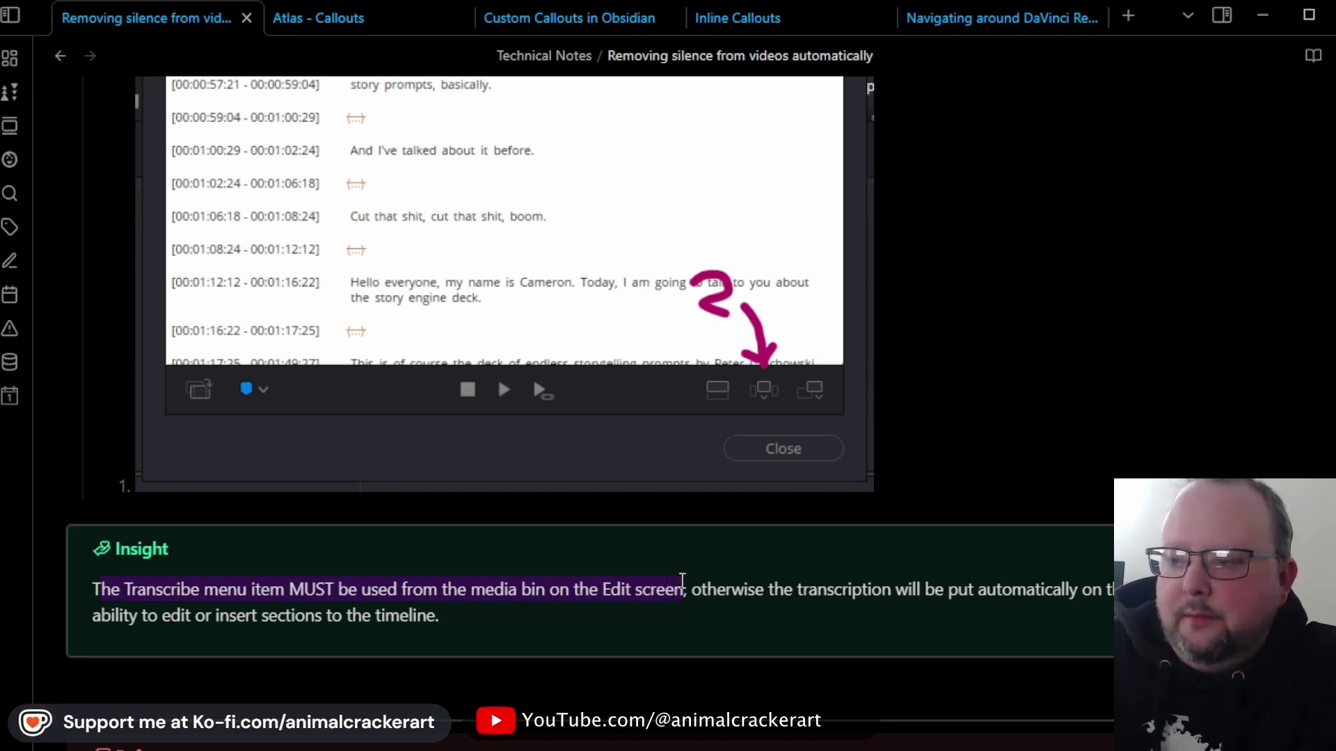
{"action": "left_click", "coordinate": [791, 589]}
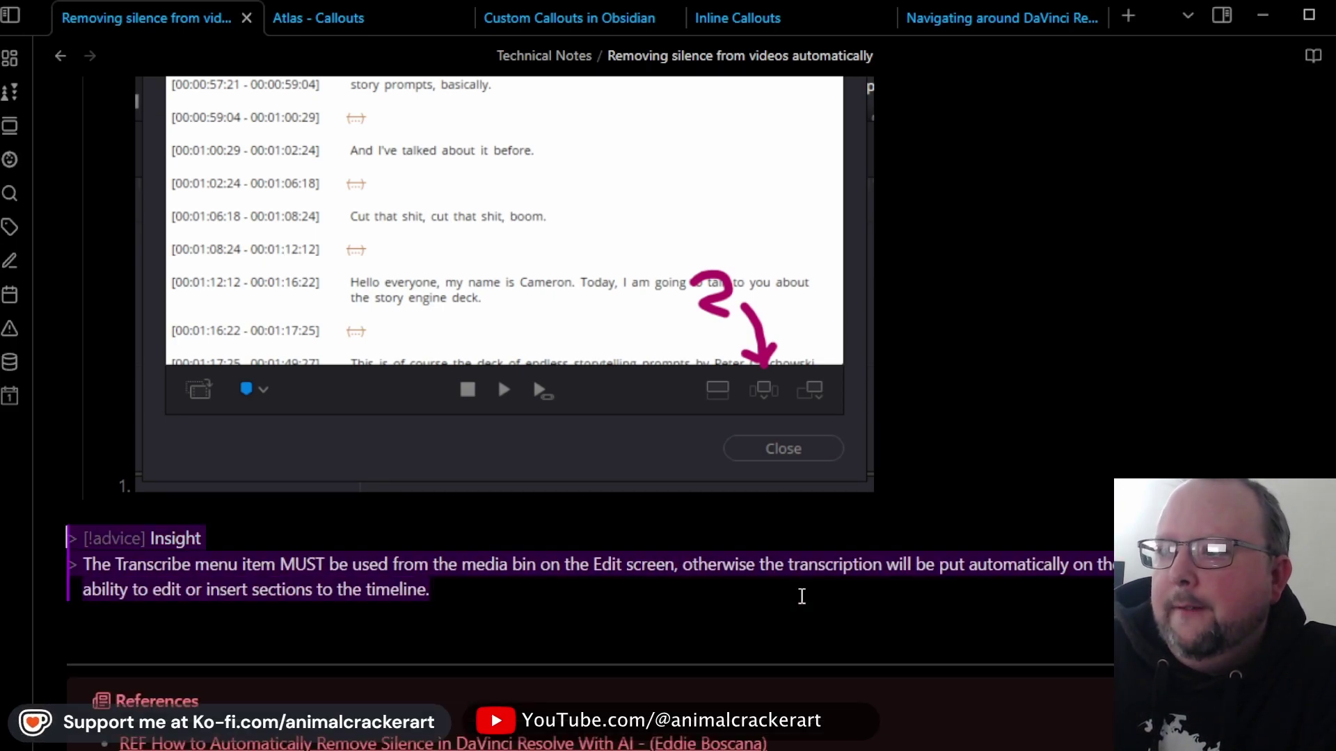
{"action": "left_click", "coordinate": [491, 596]}
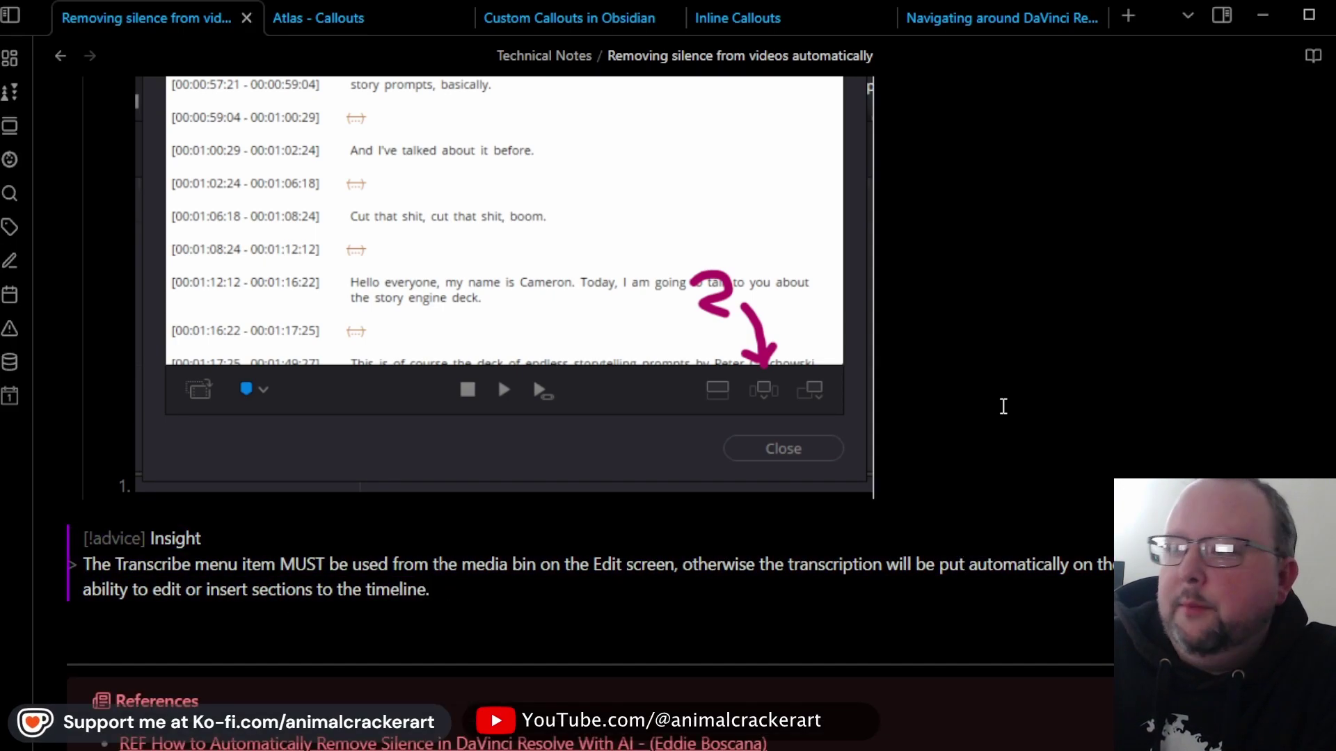
{"action": "left_click", "coordinate": [1007, 409]}
{"action": "scroll", "coordinate": [1073, 469], "scroll_direction": "up", "scroll_amount": 2}
{"action": "scroll", "coordinate": [1075, 474], "scroll_direction": "up", "scroll_amount": 5}
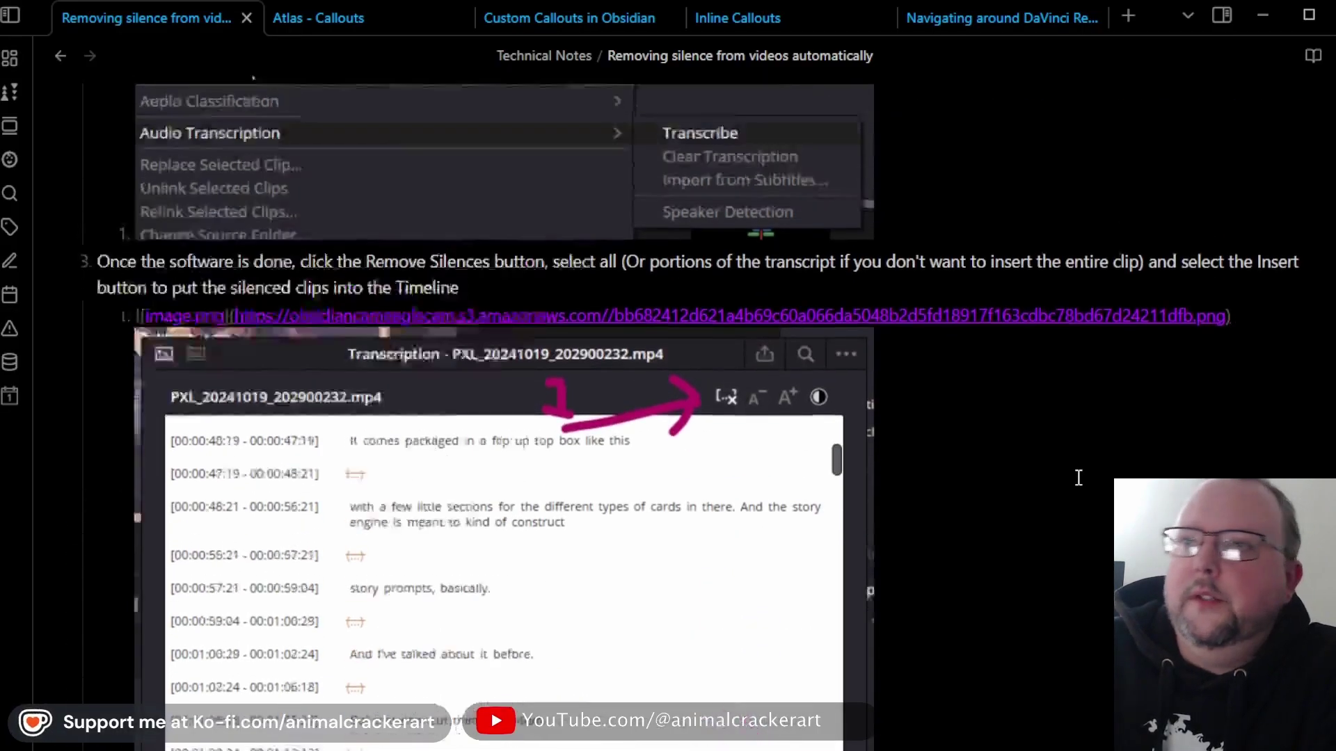
{"action": "scroll", "coordinate": [1077, 472], "scroll_direction": "up", "scroll_amount": 5}
{"action": "scroll", "coordinate": [1079, 460], "scroll_direction": "up", "scroll_amount": 5}
{"action": "scroll", "coordinate": [1044, 438], "scroll_direction": "up", "scroll_amount": 1}
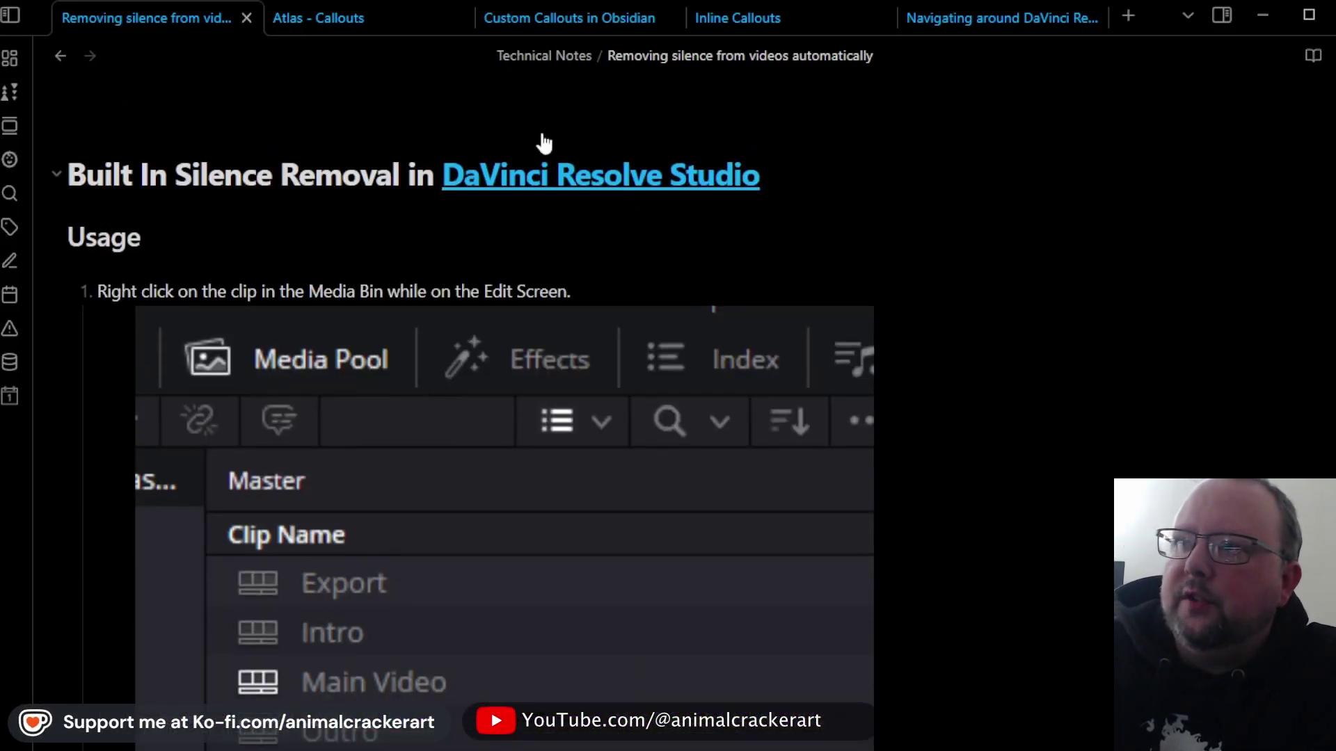
{"action": "left_click", "coordinate": [658, 17]}
Step: Pin 'Callout Toggles: Wrap lines in b-blue callout' and drag it up to third among pinned commands
{"action": "key", "text": "ctrl+comma"}
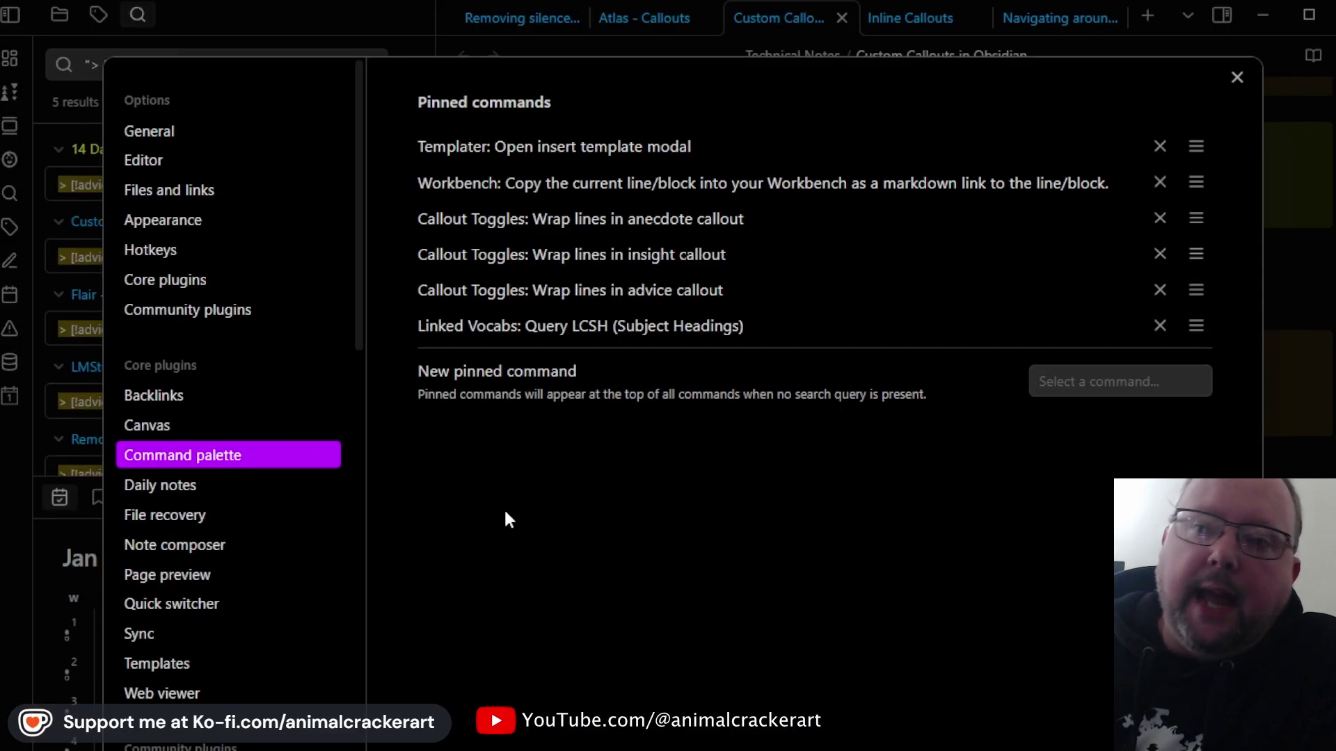
{"action": "left_click", "coordinate": [1108, 385]}
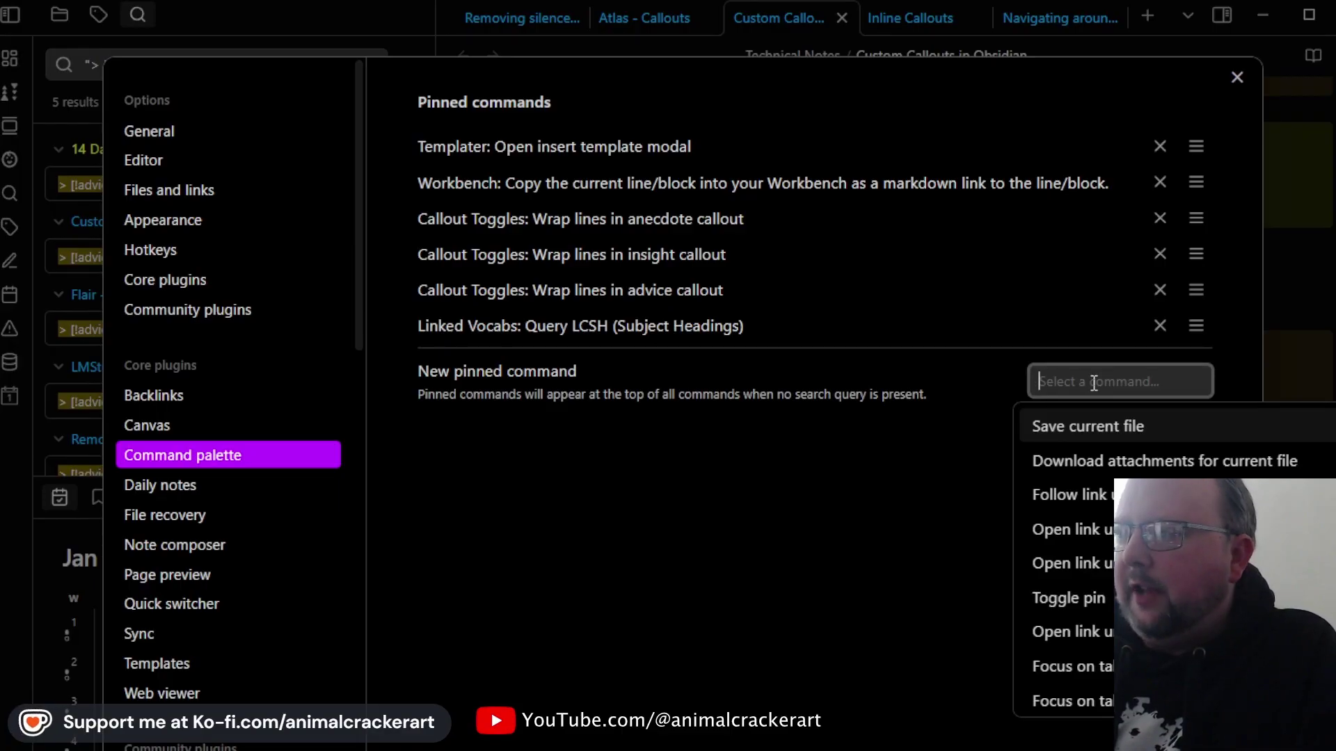
{"action": "type", "text": "a"}
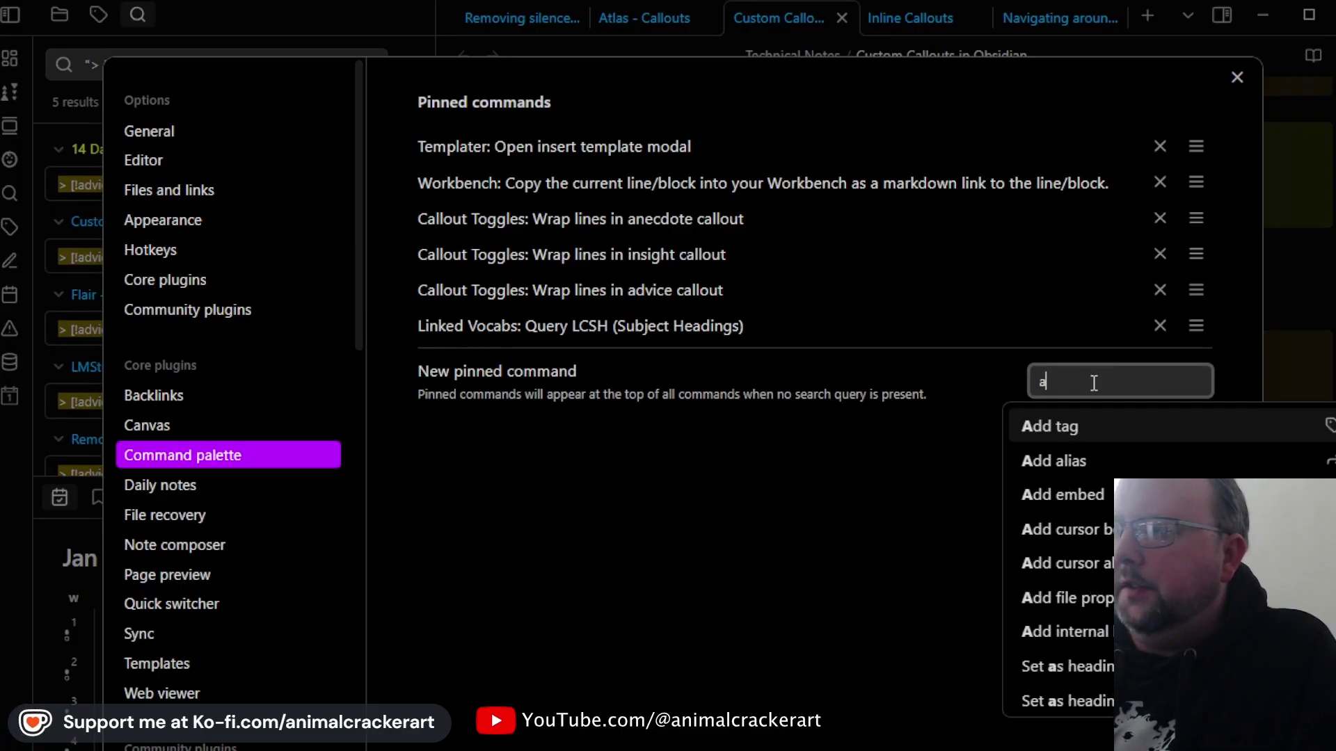
{"action": "type", "text": "llout"}
{"action": "scroll", "coordinate": [1044, 553], "scroll_direction": "down", "scroll_amount": 5}
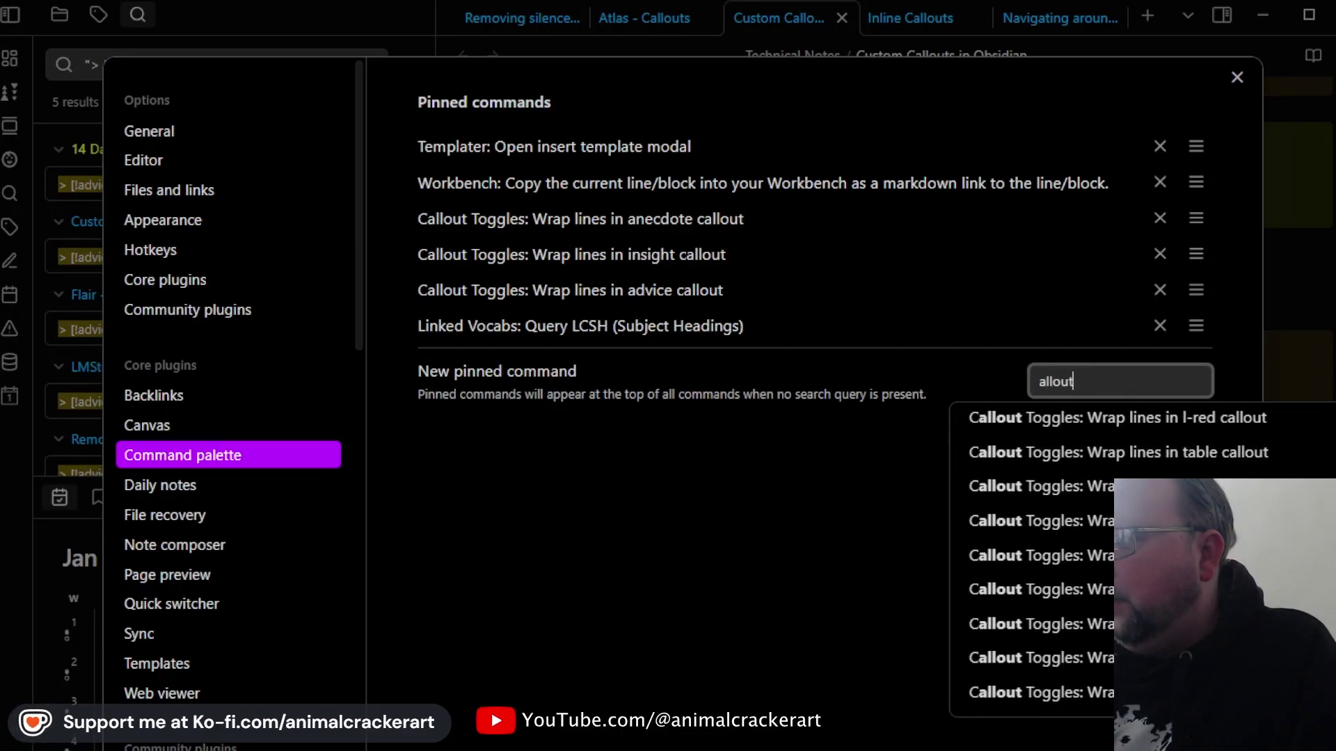
{"action": "left_click", "coordinate": [1169, 590]}
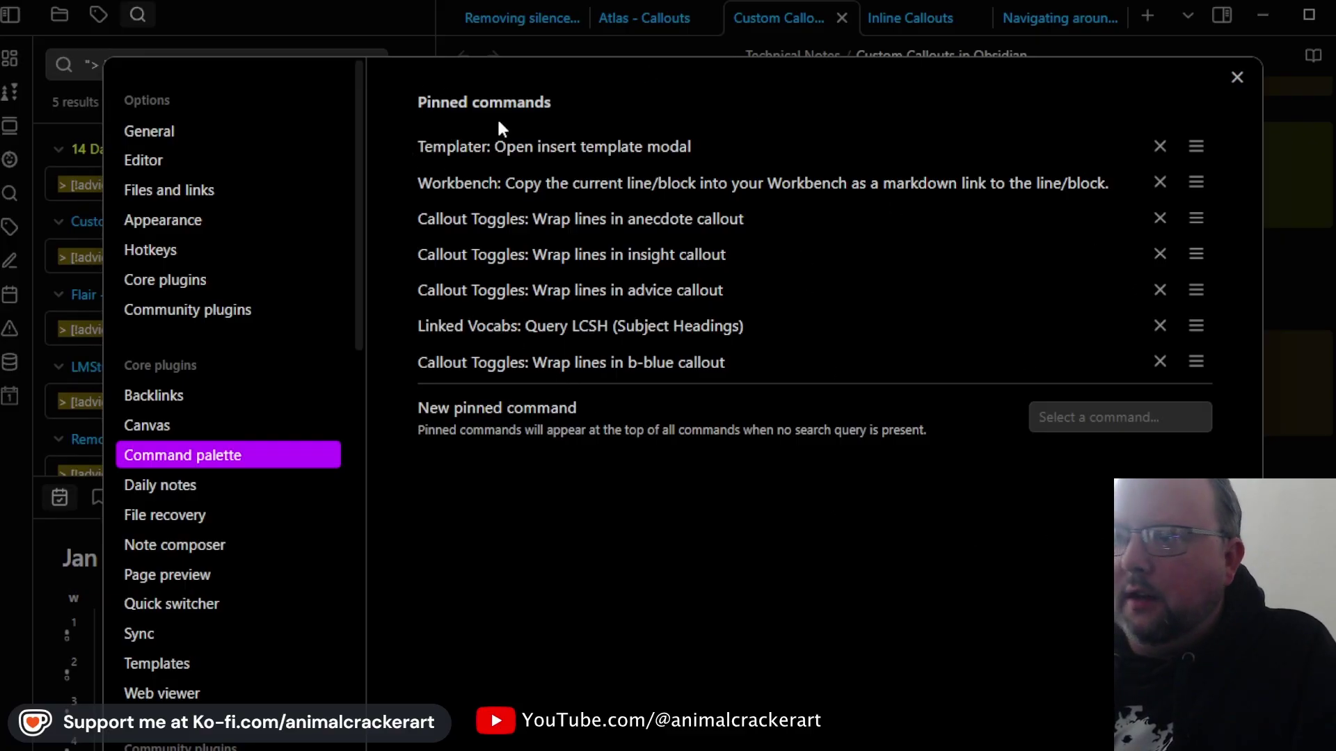
{"action": "left_click_drag", "start_coordinate": [1196, 363], "coordinate": [1196, 216]}
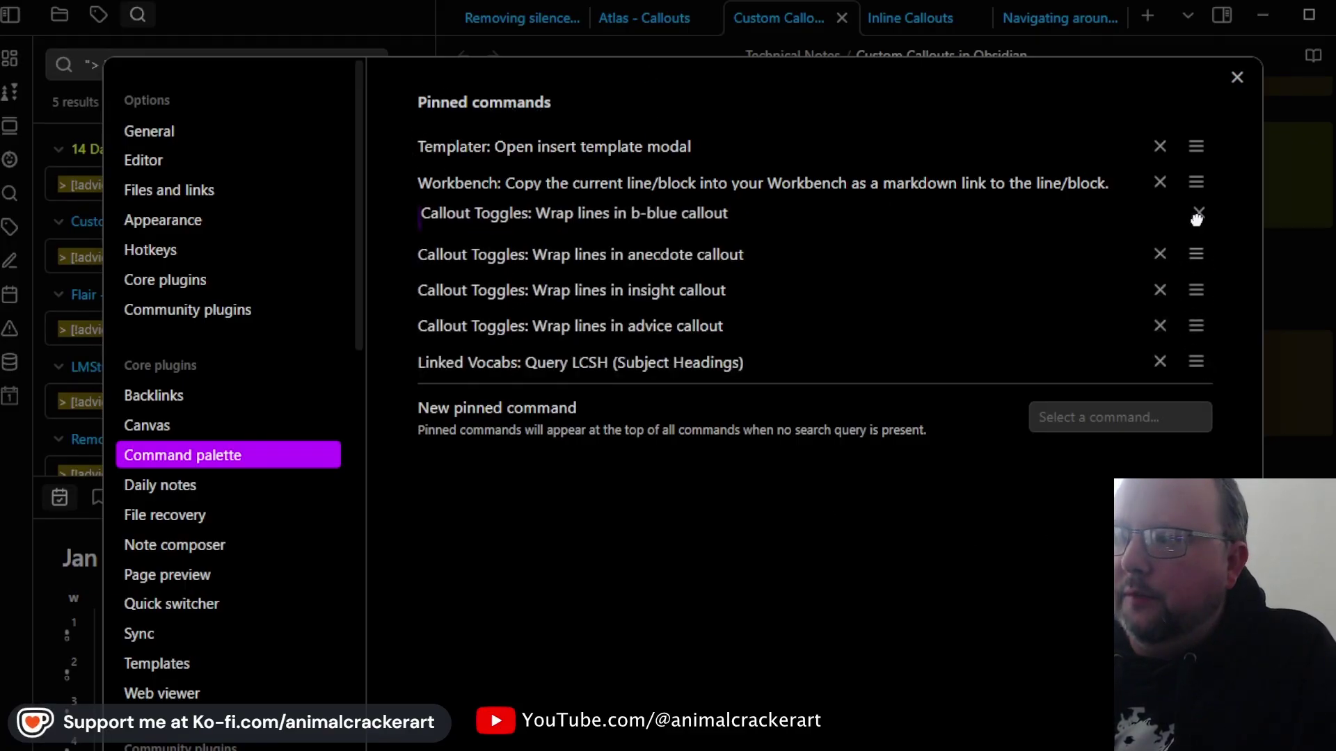